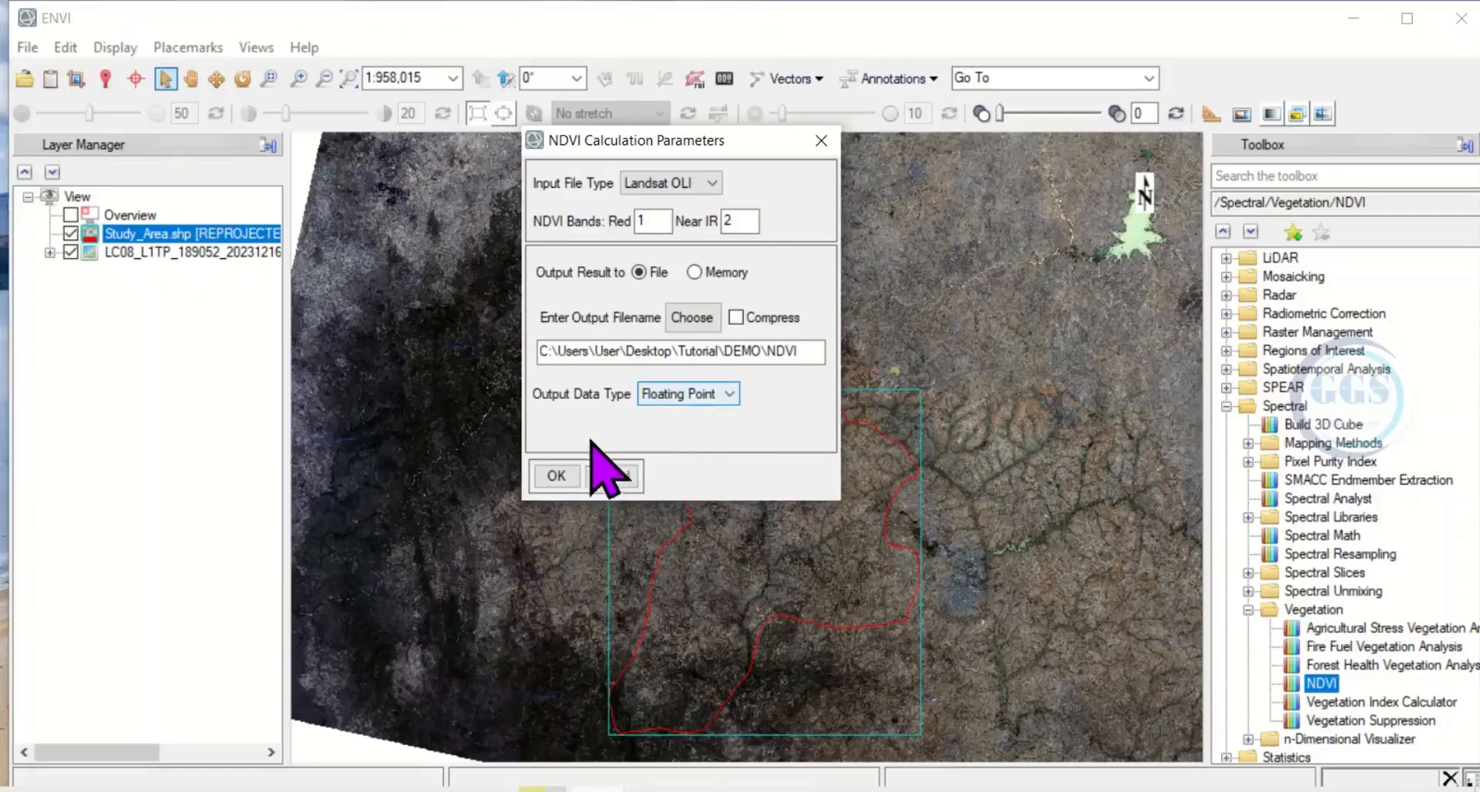
- Run the Landsat OLI NDVI calculation with floating-point output and apply the Rainbow + black color table to the resulting NDVI layer
click(553, 474)
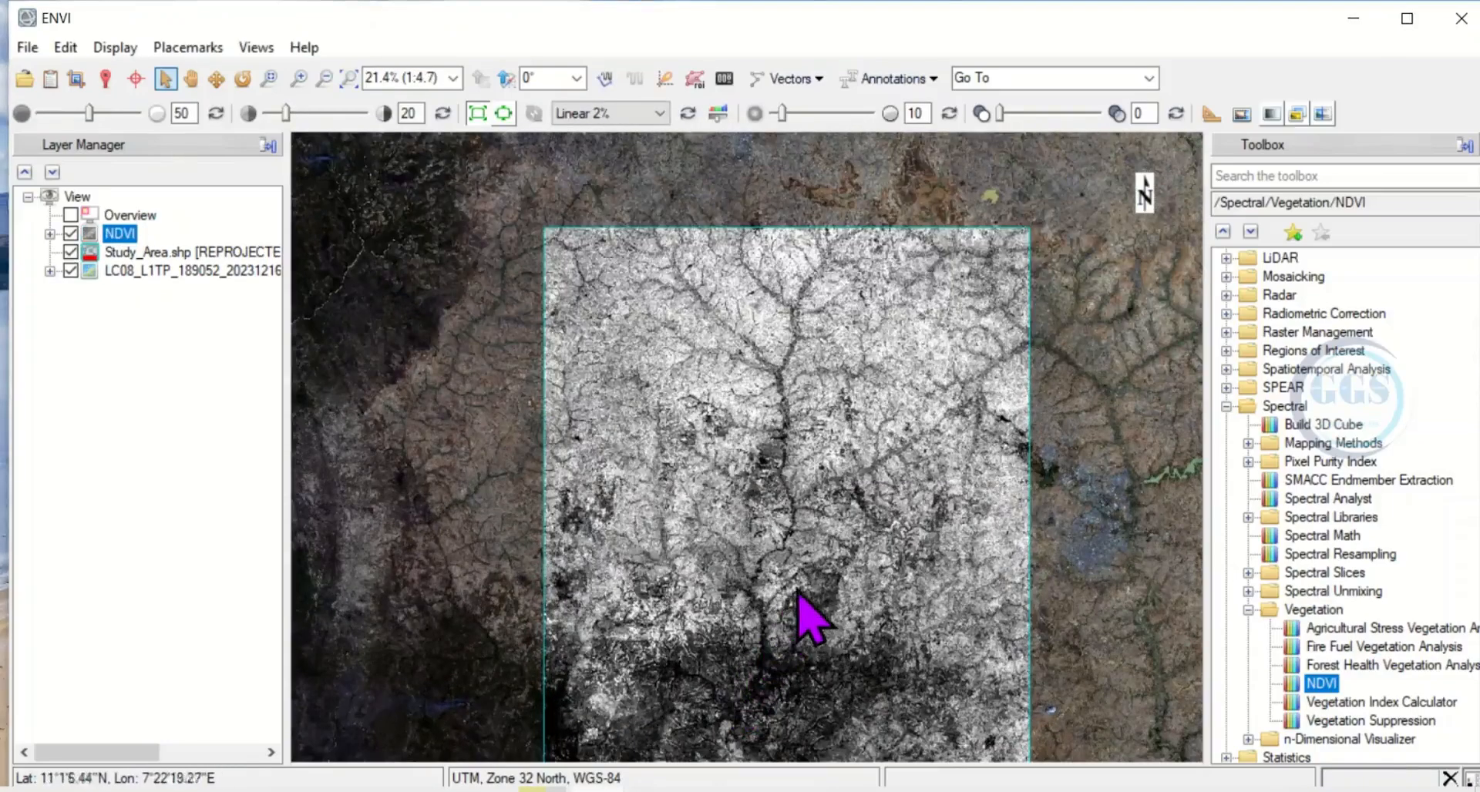
scroll(806, 586, up, 1)
right_click(116, 233)
mouse_move(204, 449)
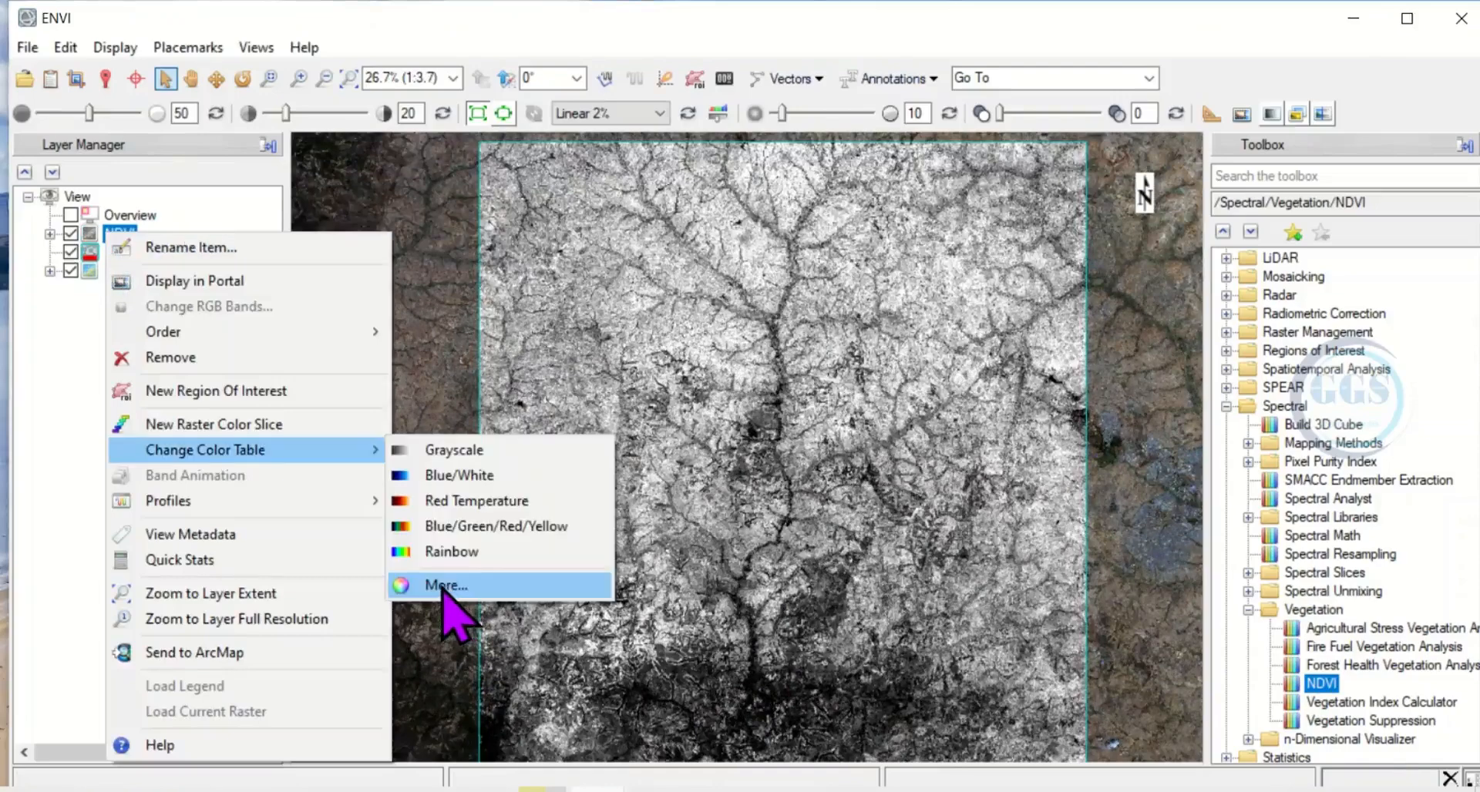
click(443, 588)
click(856, 323)
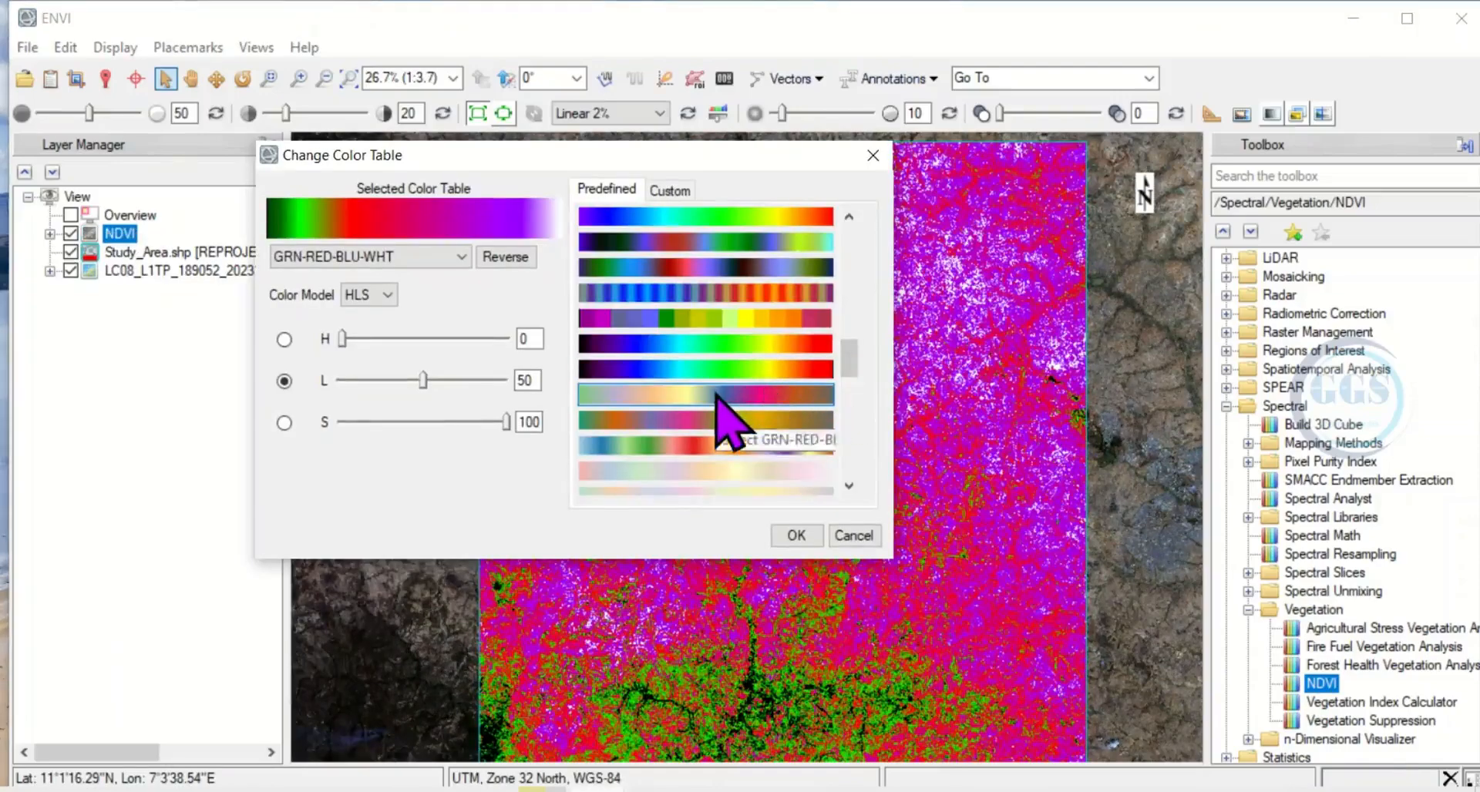
click(702, 368)
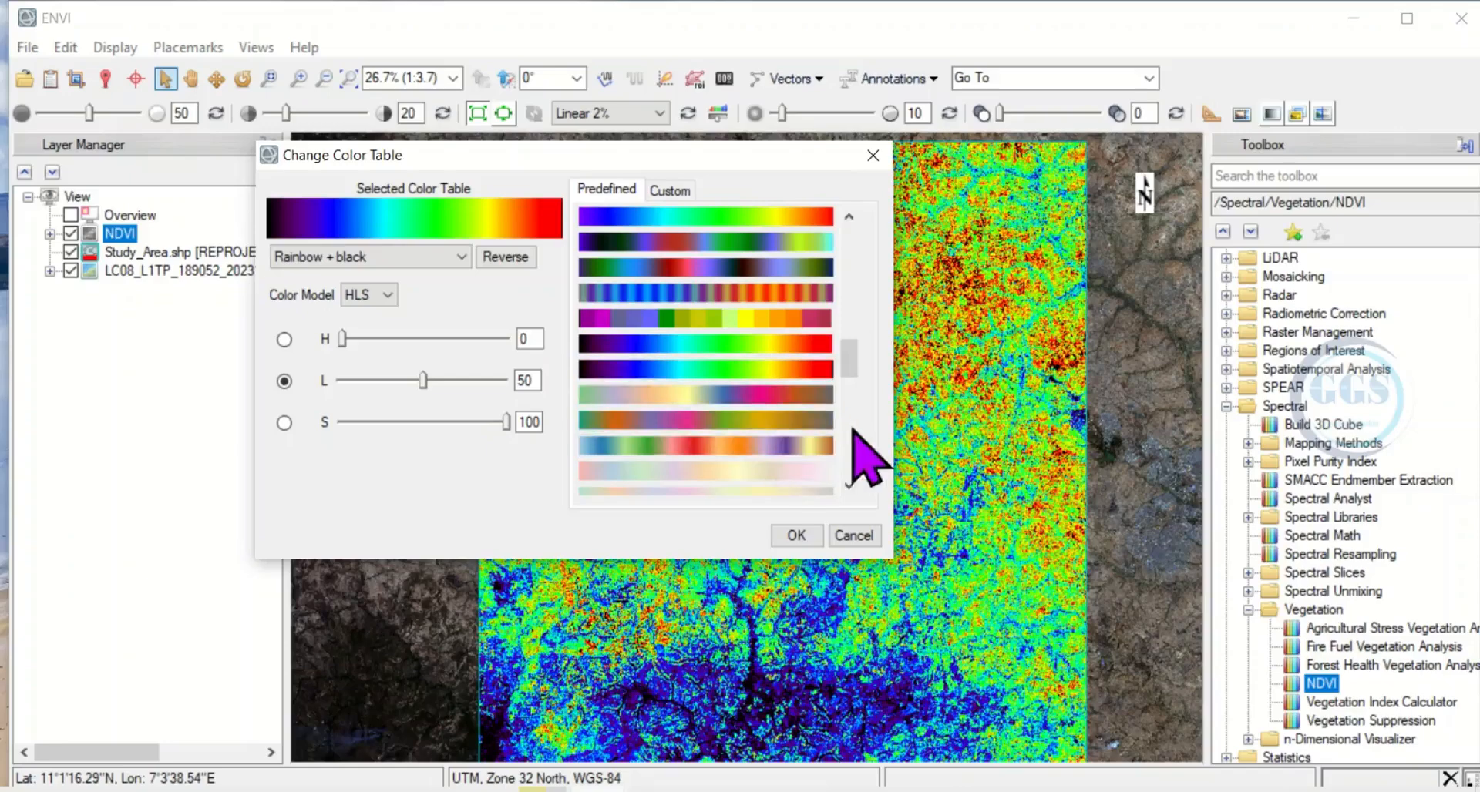
click(796, 535)
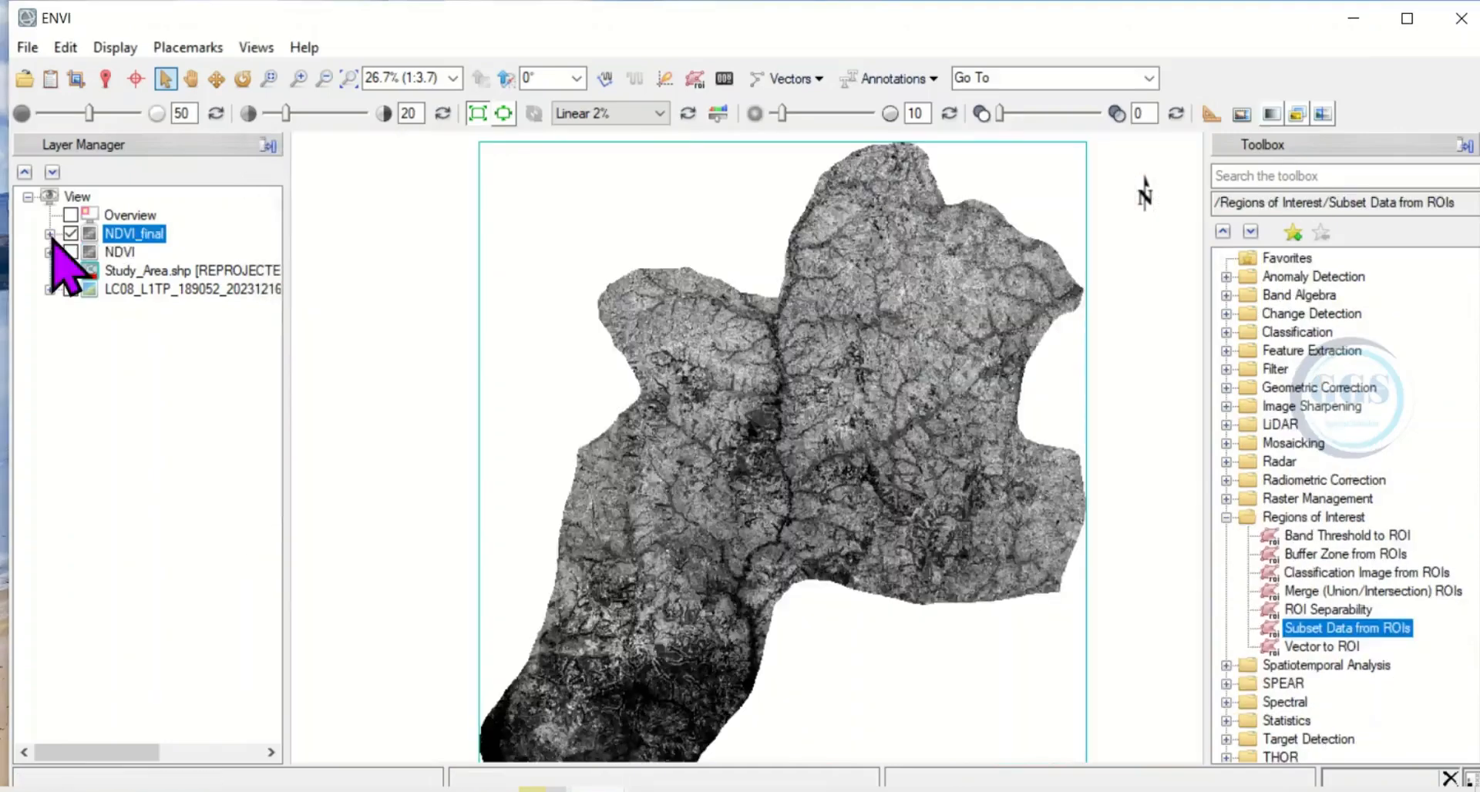
- Apply a predefined rainbow color table, ranging from dark blue through green to red, to the NDVI_final layer
right_click(116, 233)
mouse_move(232, 451)
click(478, 584)
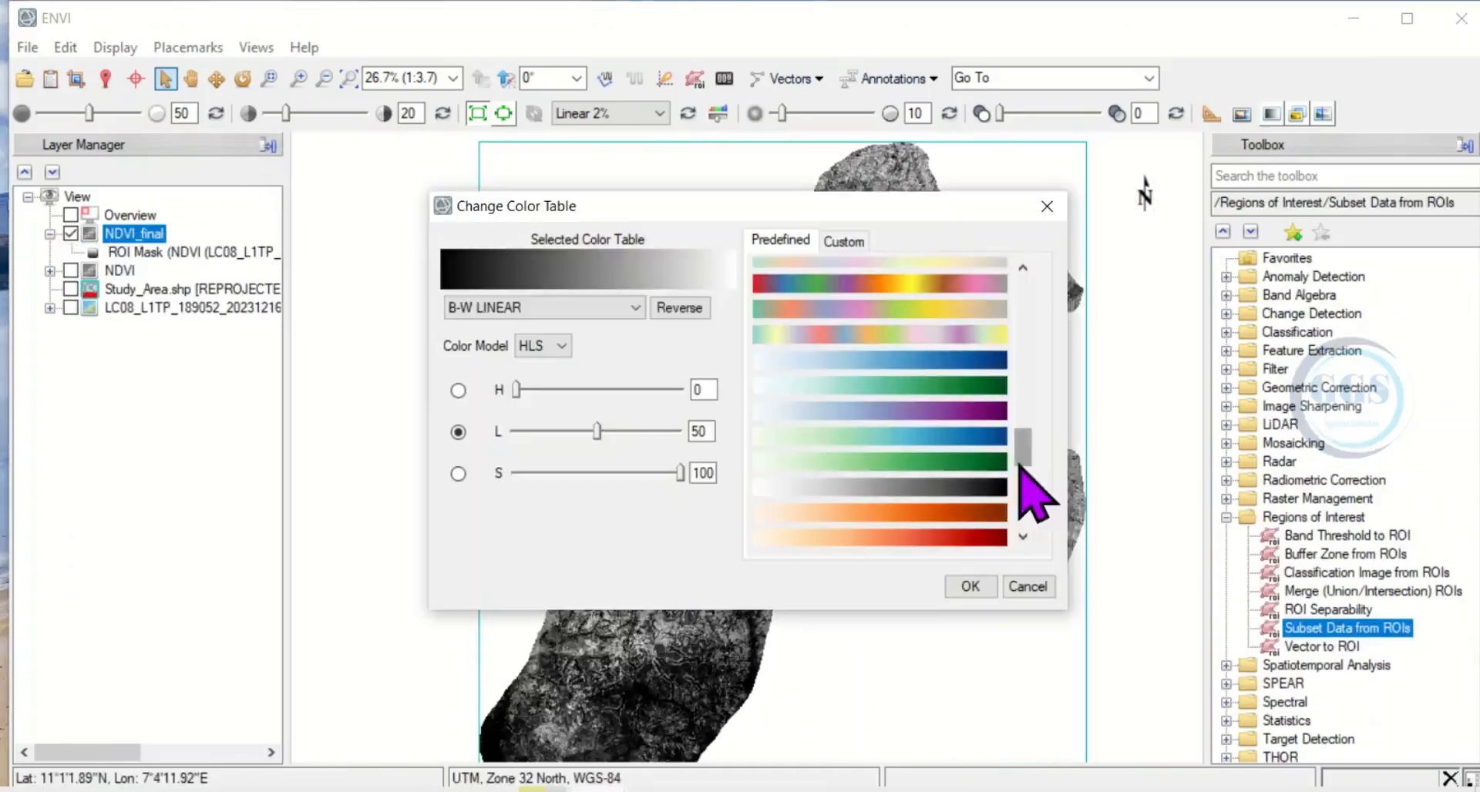
click(898, 462)
click(968, 584)
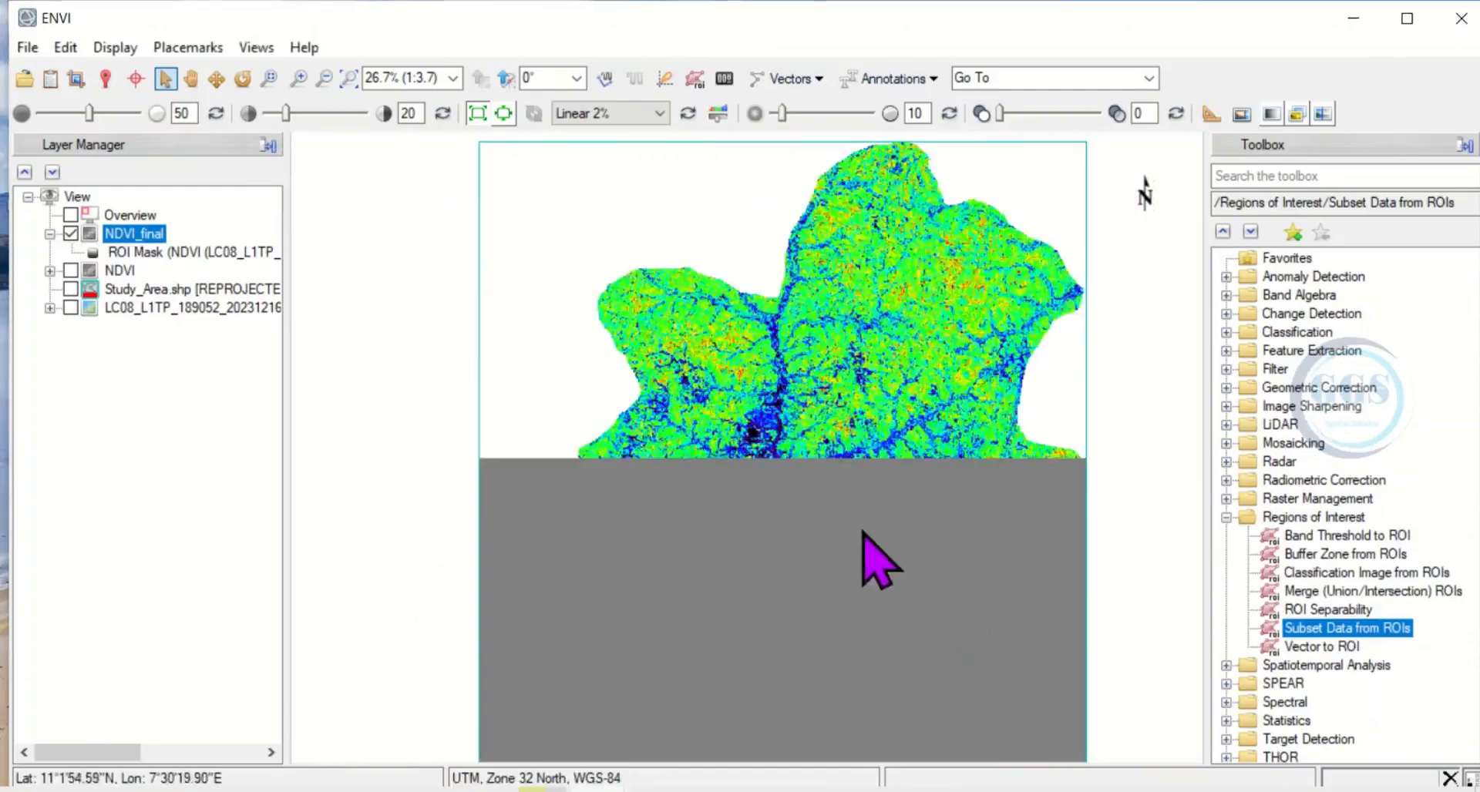
scroll(840, 520, up, 3)
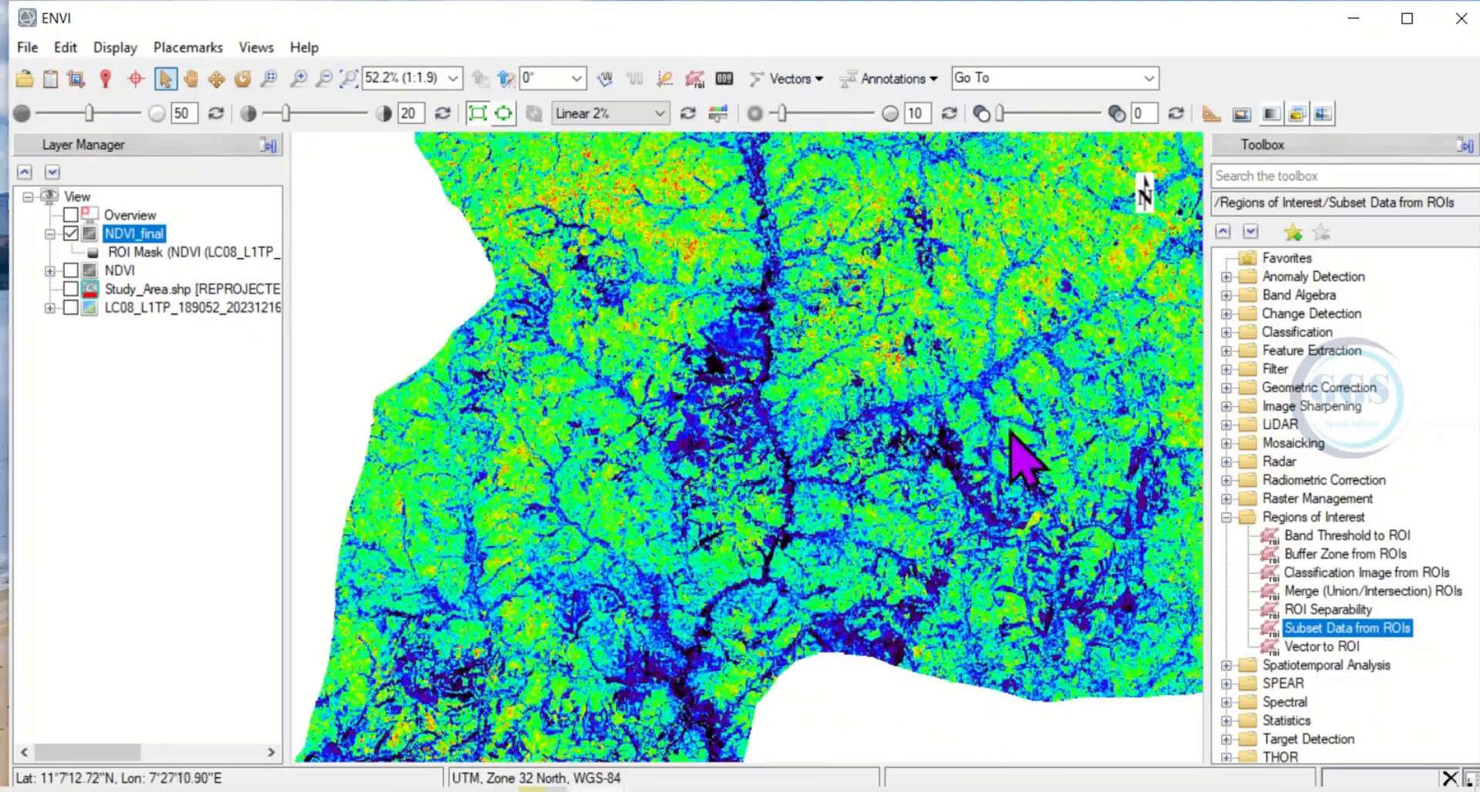
scroll(1123, 333, up, 1)
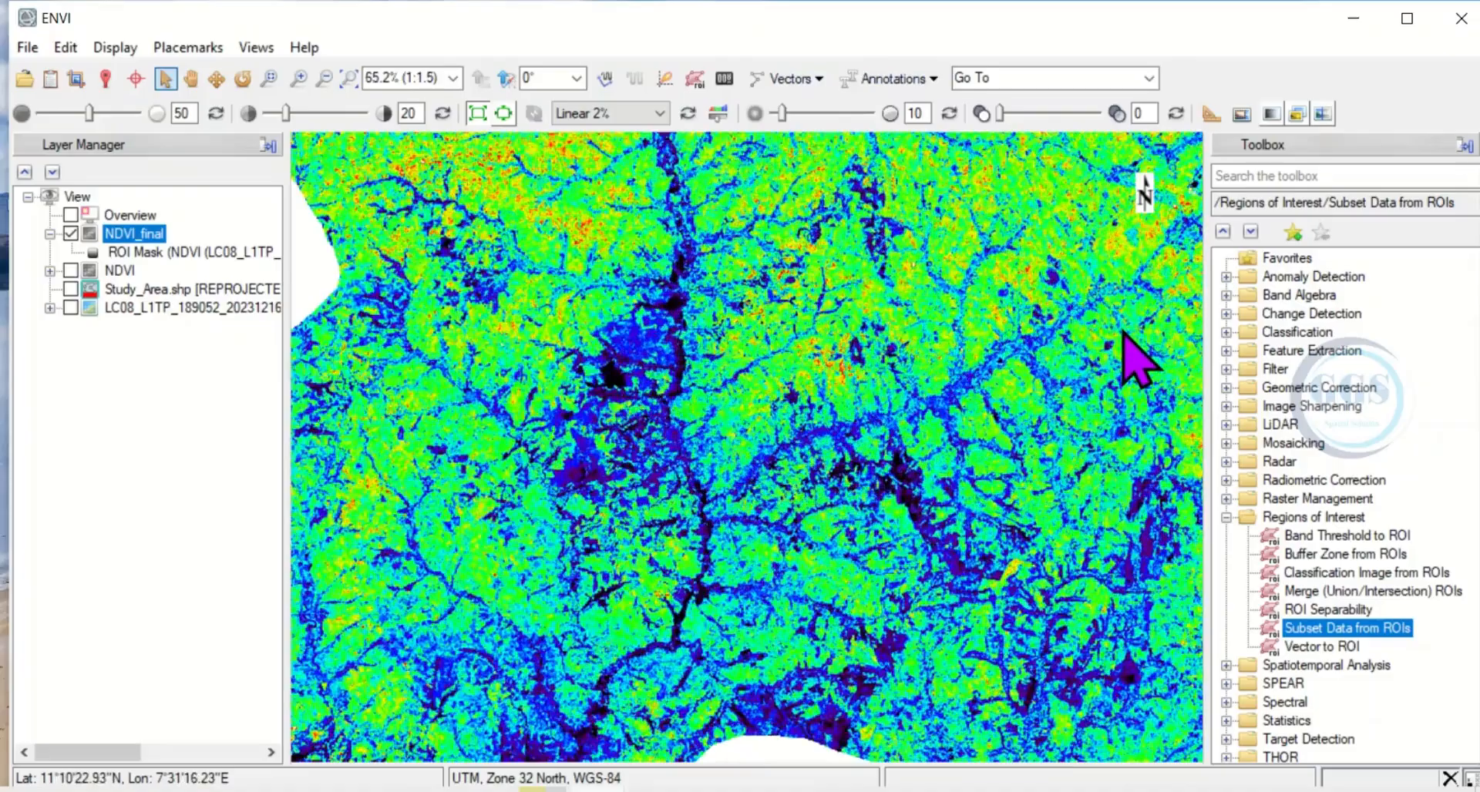
scroll(1123, 333, up, 2)
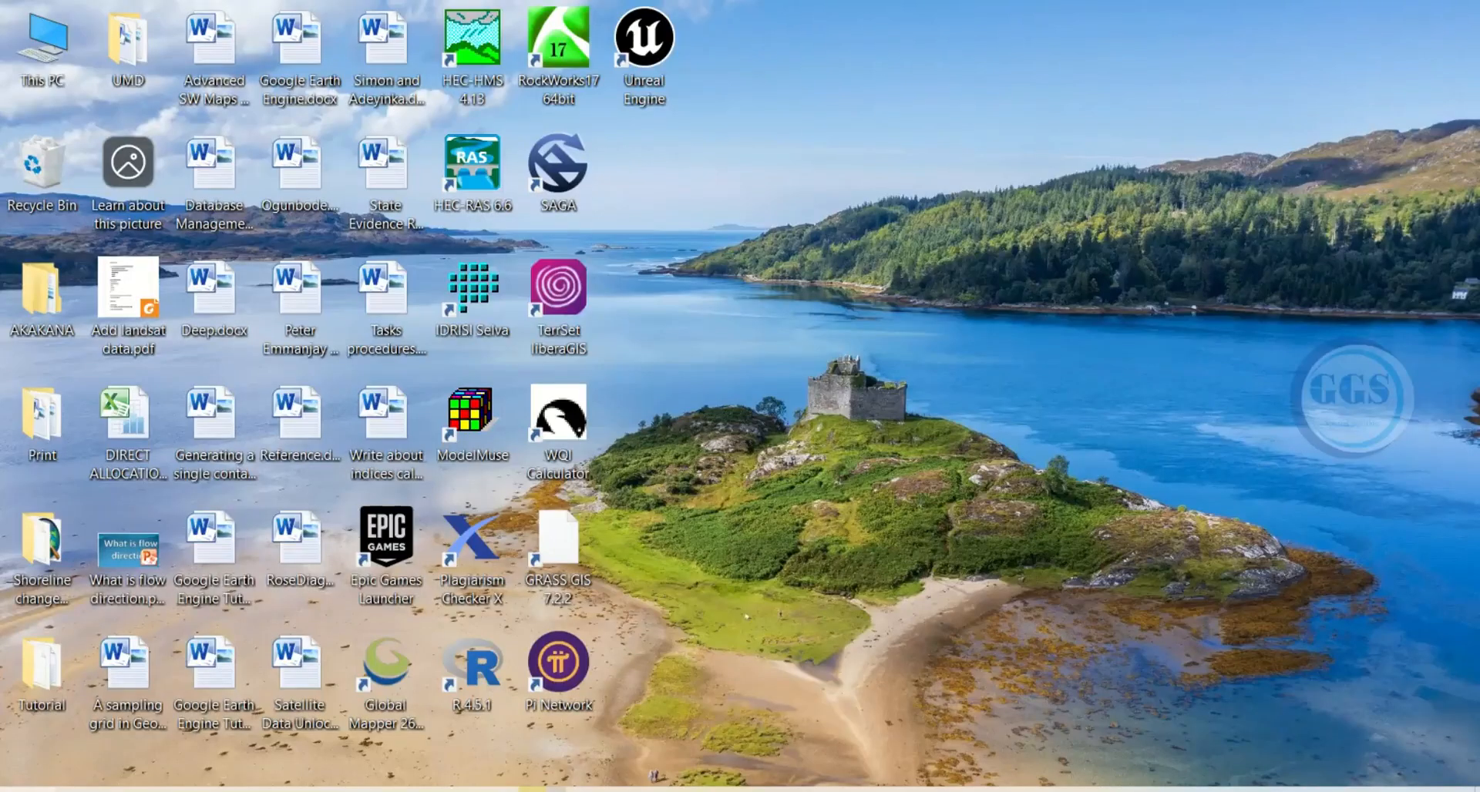
- Launch ENVI 5.3 (32-bit) and open LC08_L1TP_189052_20231216_20240103_02_T1_MTL.txt as Landsat GeoTIFF with Metadata, showing the full scene
key(super)
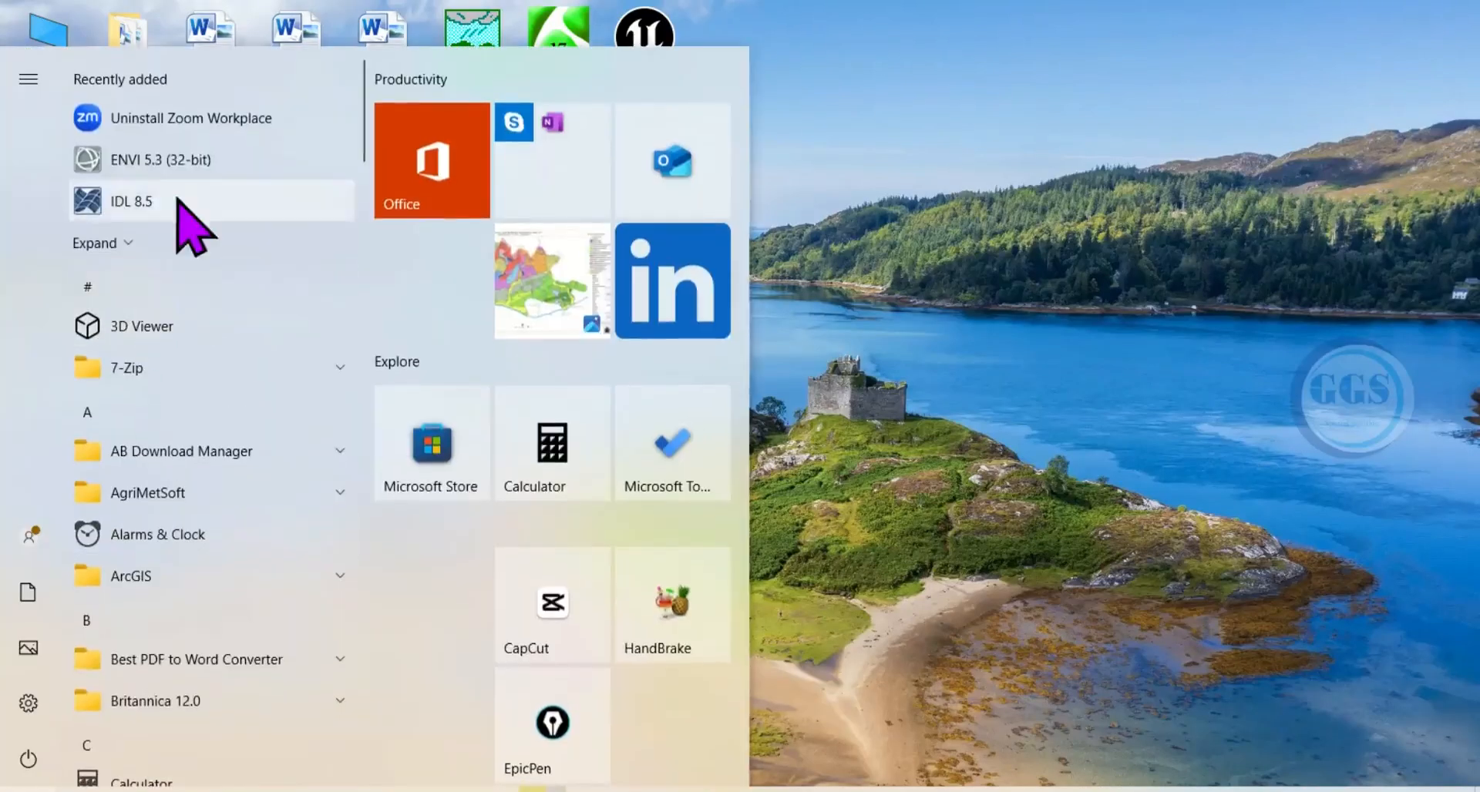
click(155, 158)
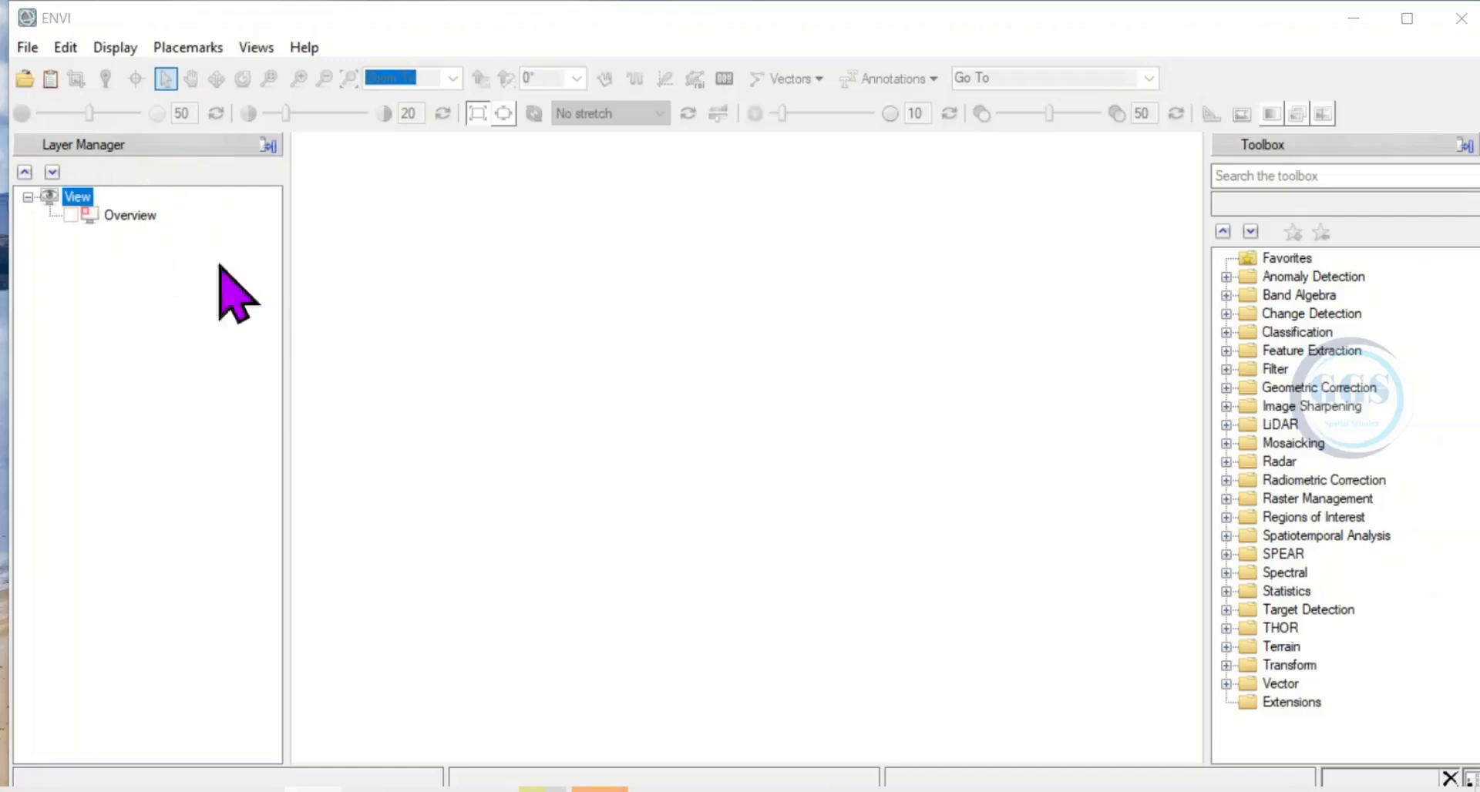
click(28, 47)
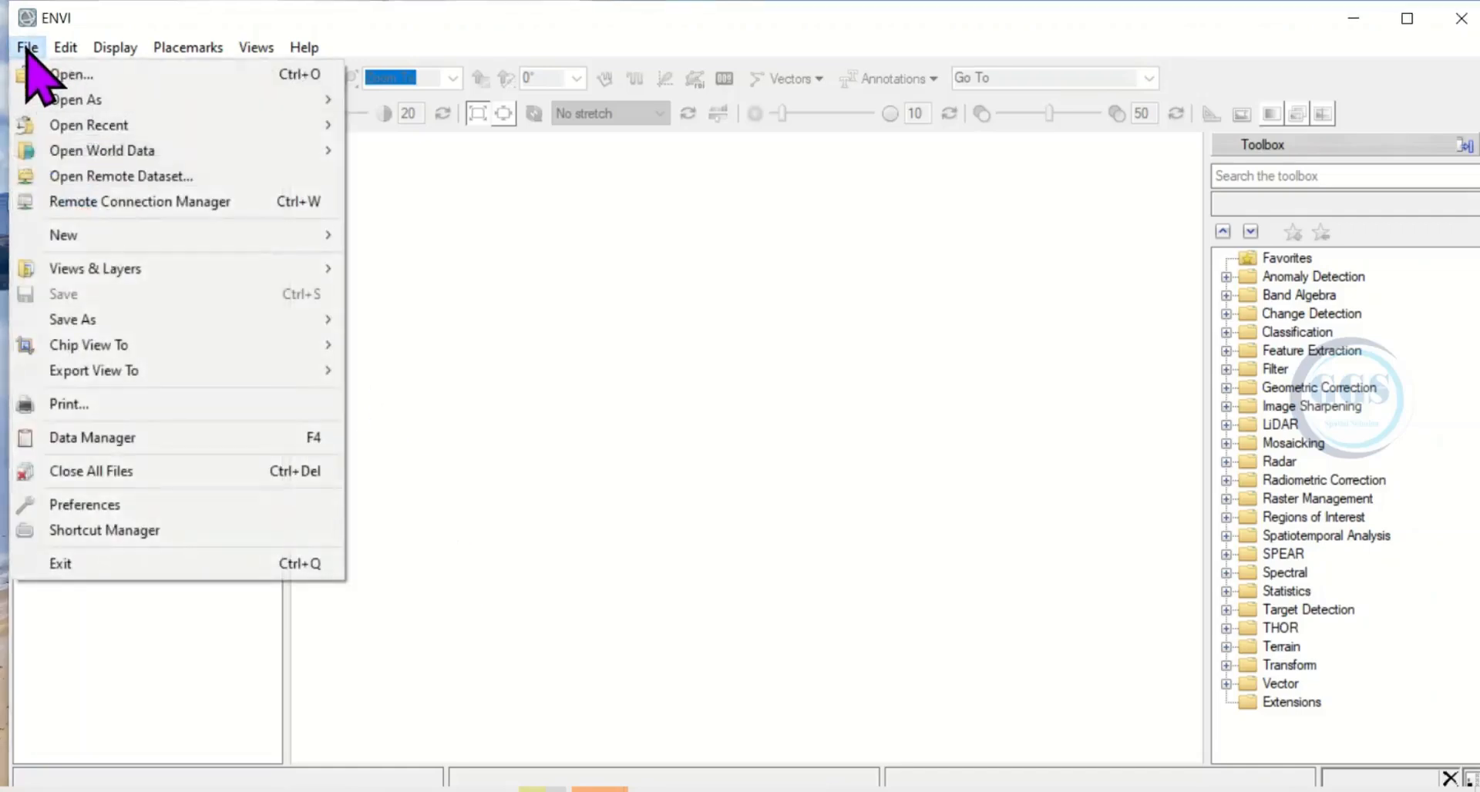
mouse_move(73, 104)
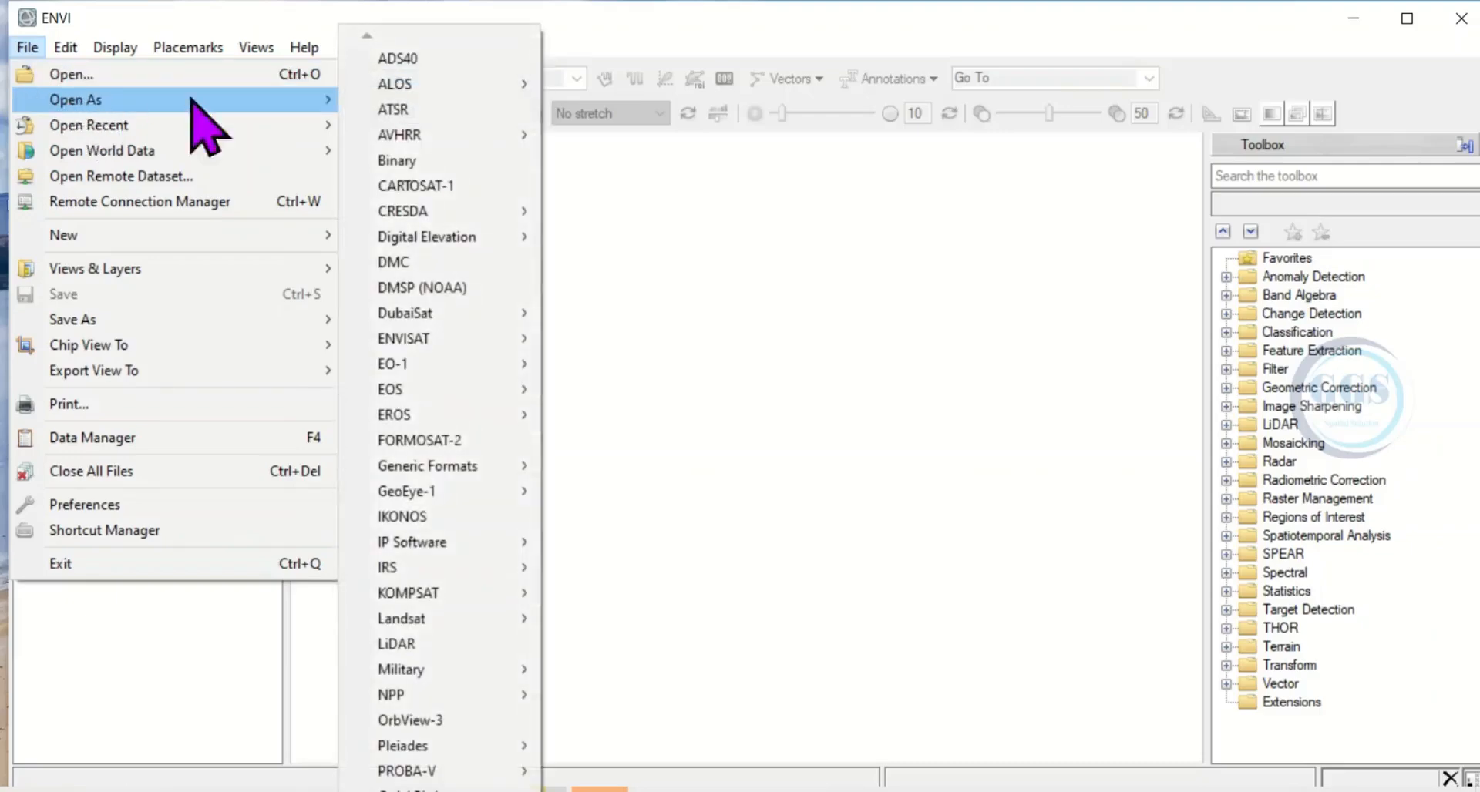
mouse_move(426, 620)
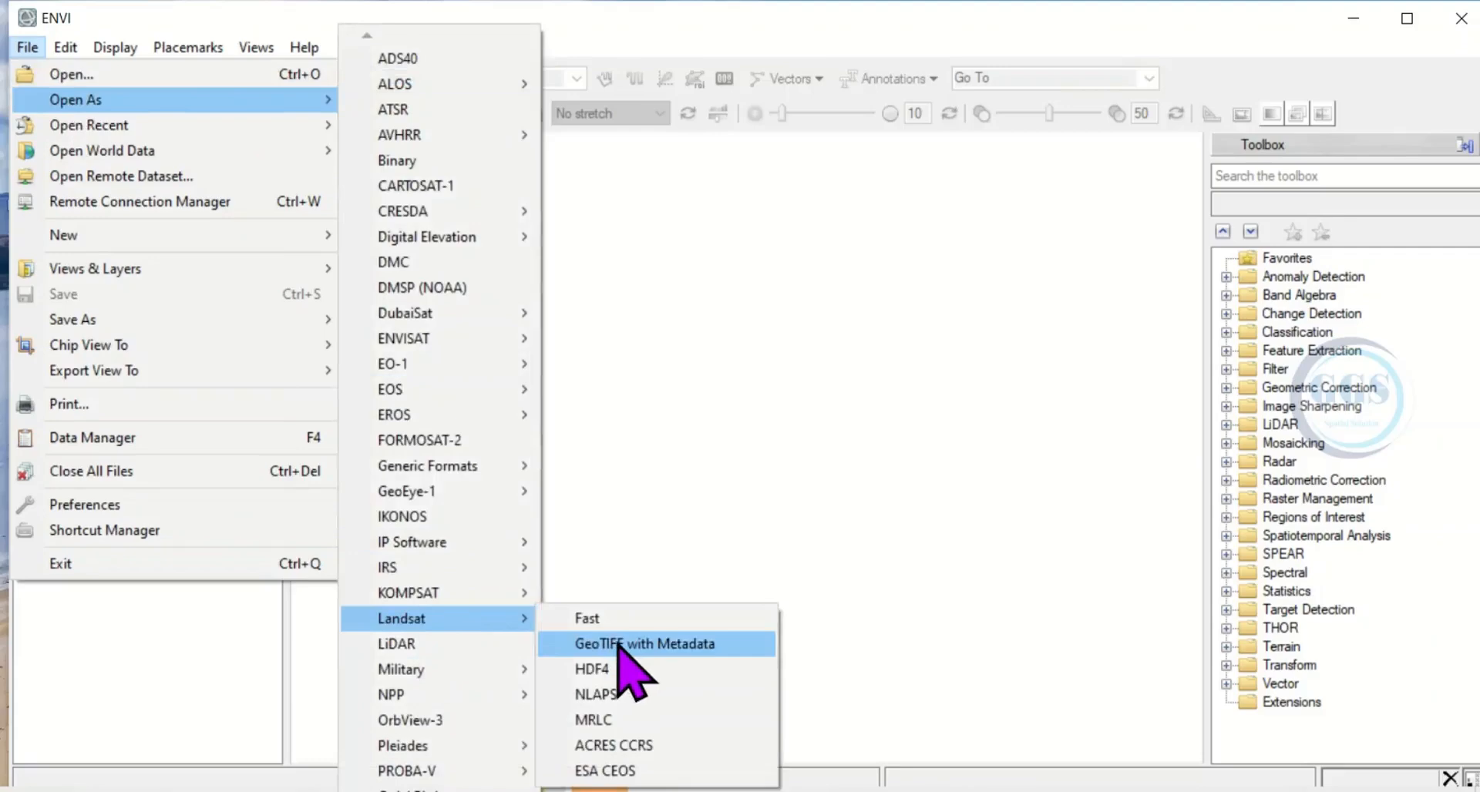
click(623, 646)
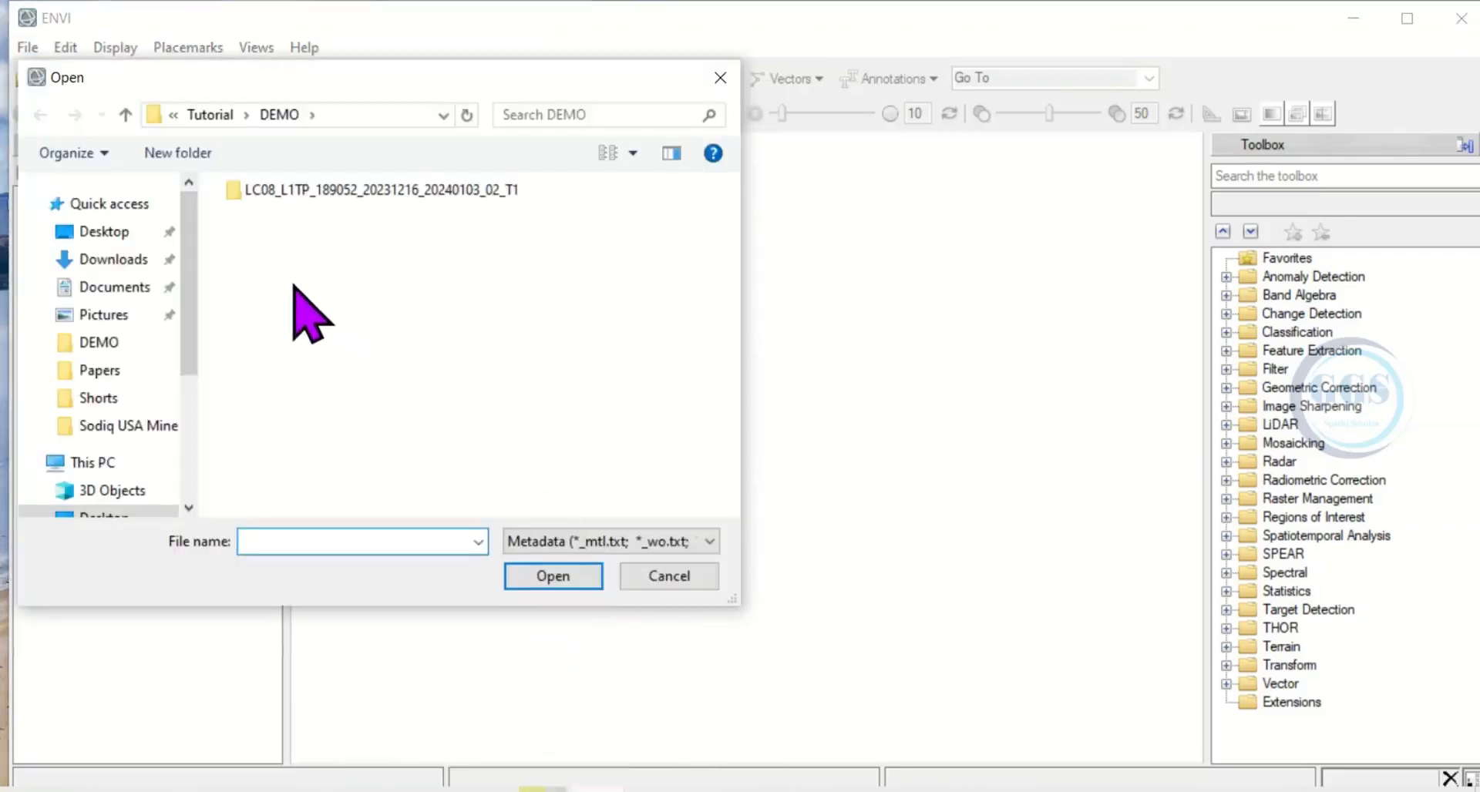
double_click(272, 194)
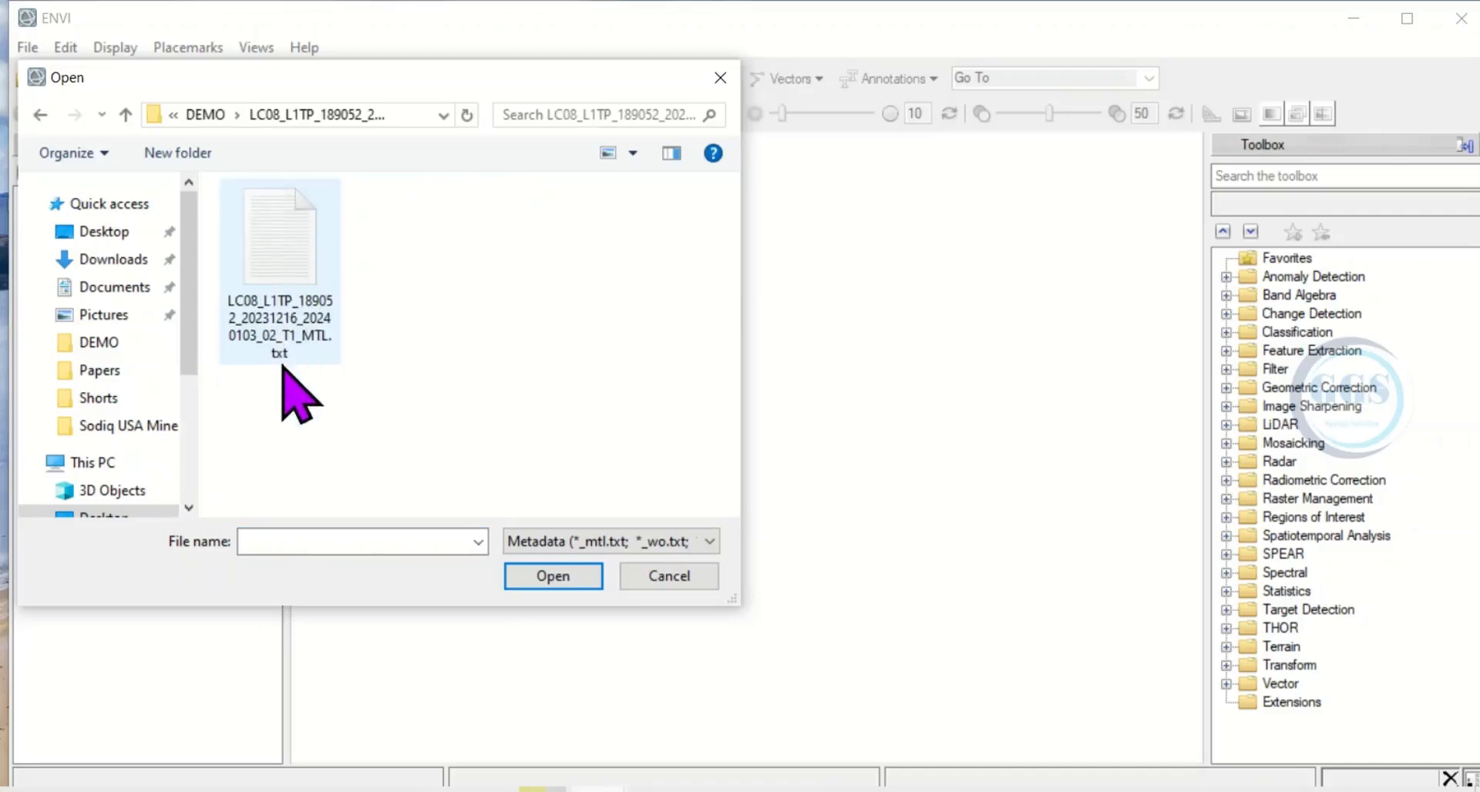
click(291, 301)
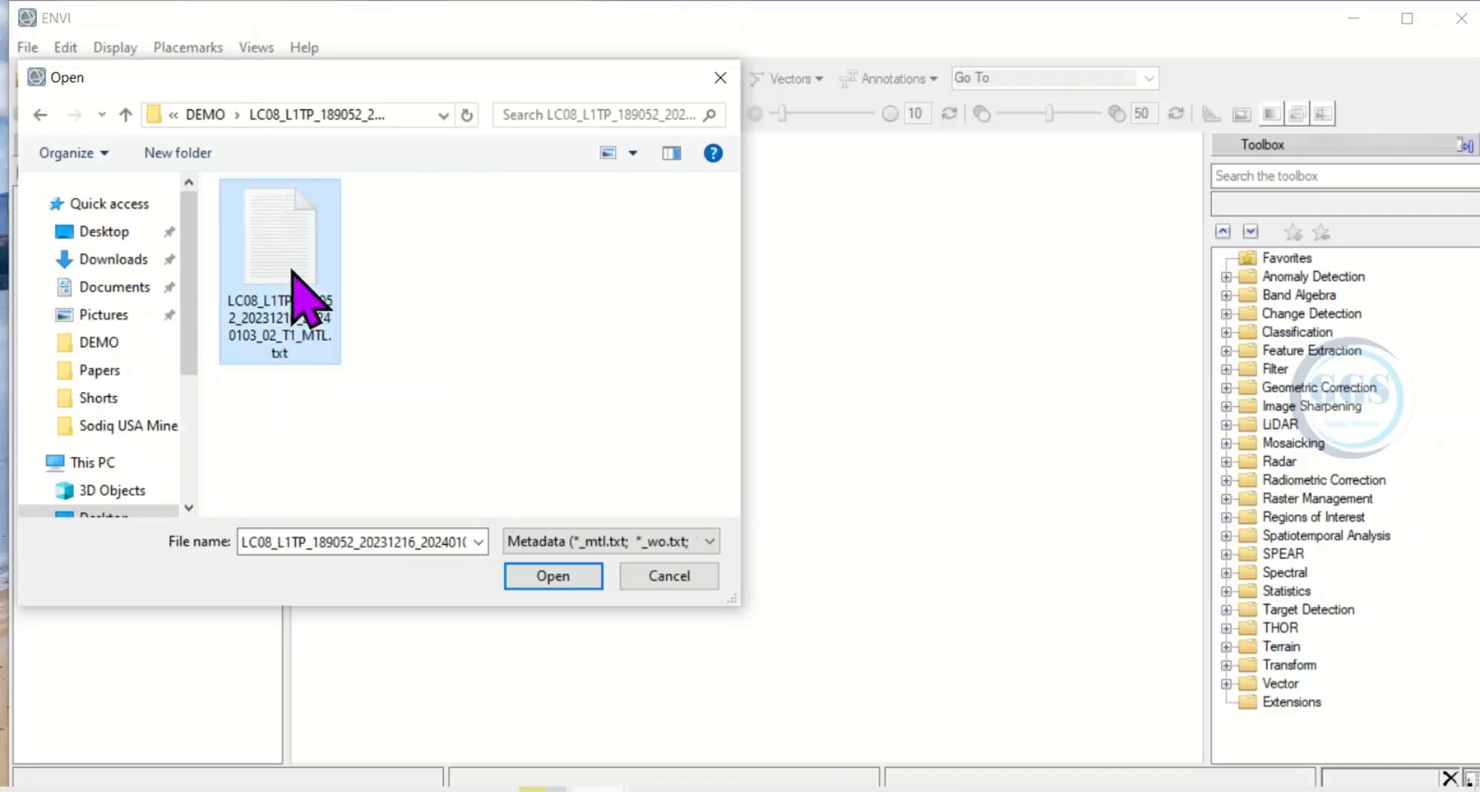
click(549, 580)
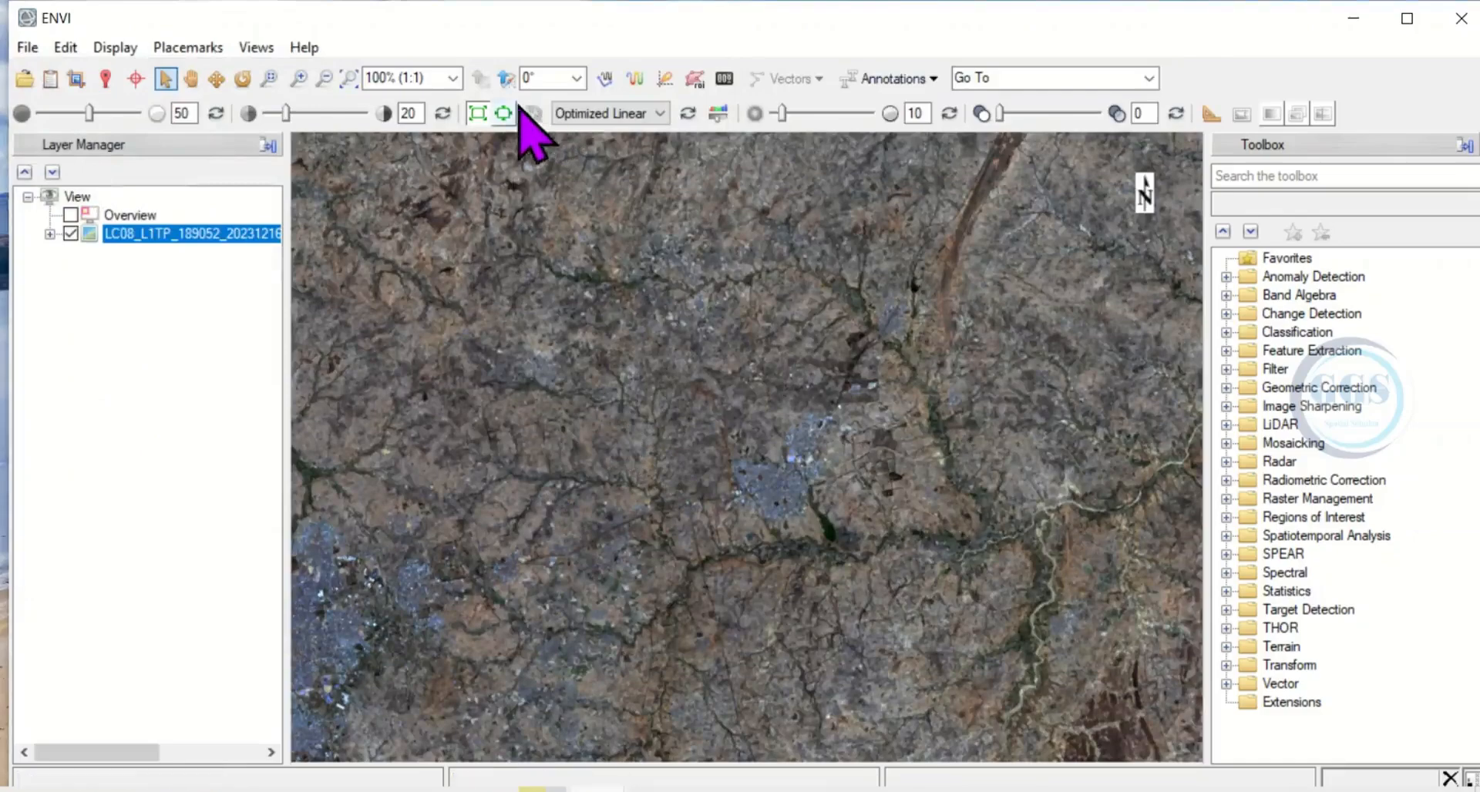
click(350, 81)
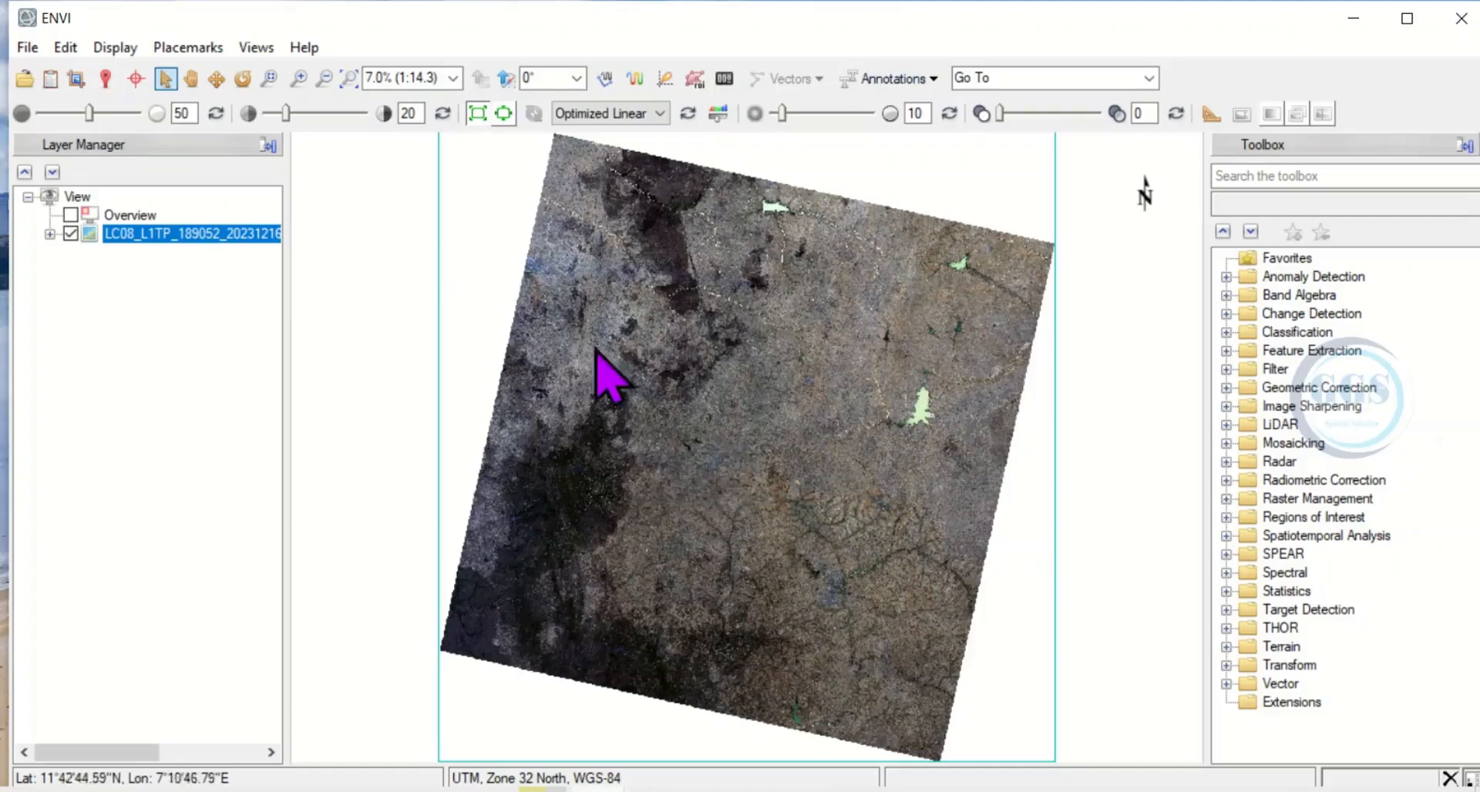
- Open the Study_Area.shp boundary from the DEMO folder over the Landsat scene
click(29, 76)
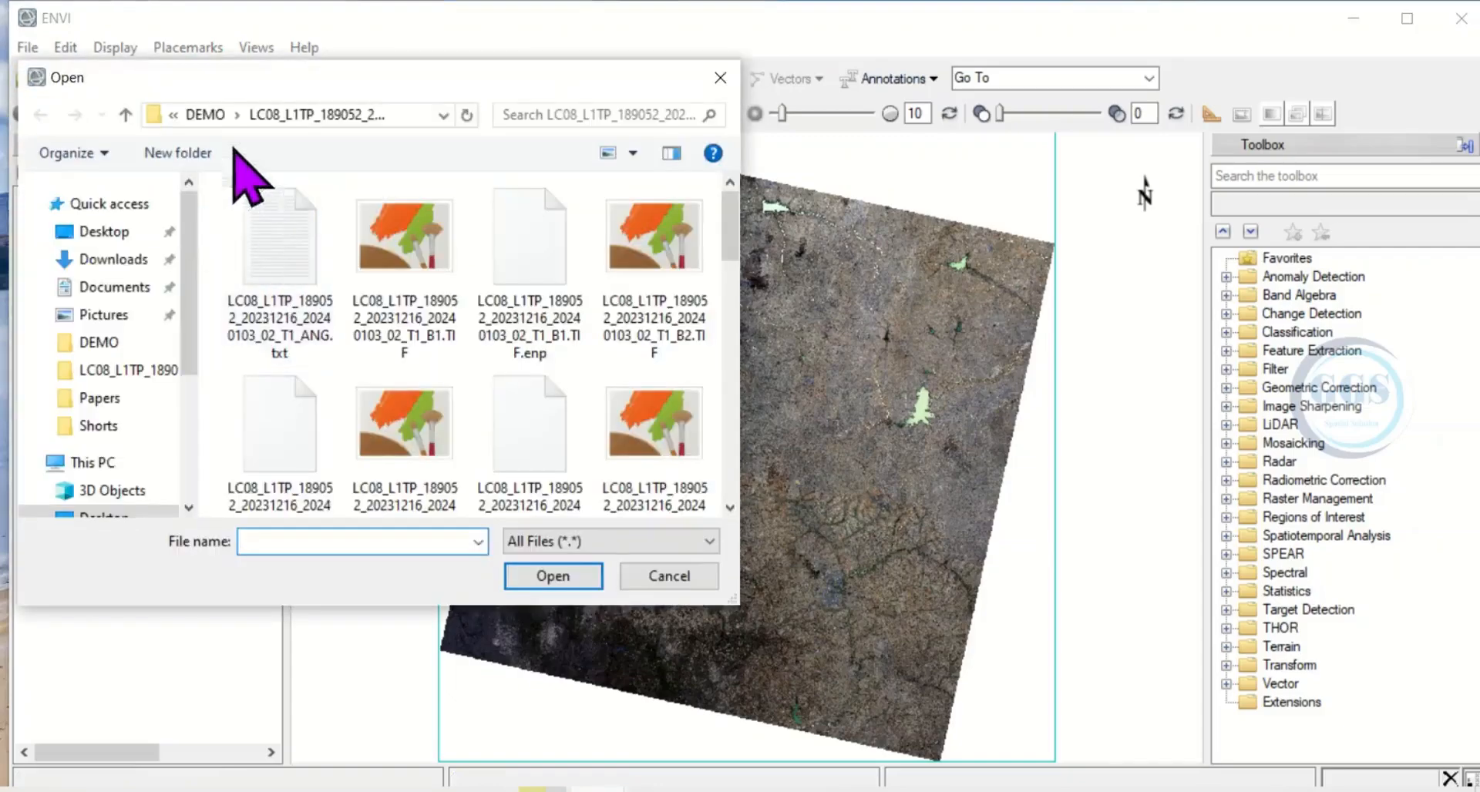
click(206, 115)
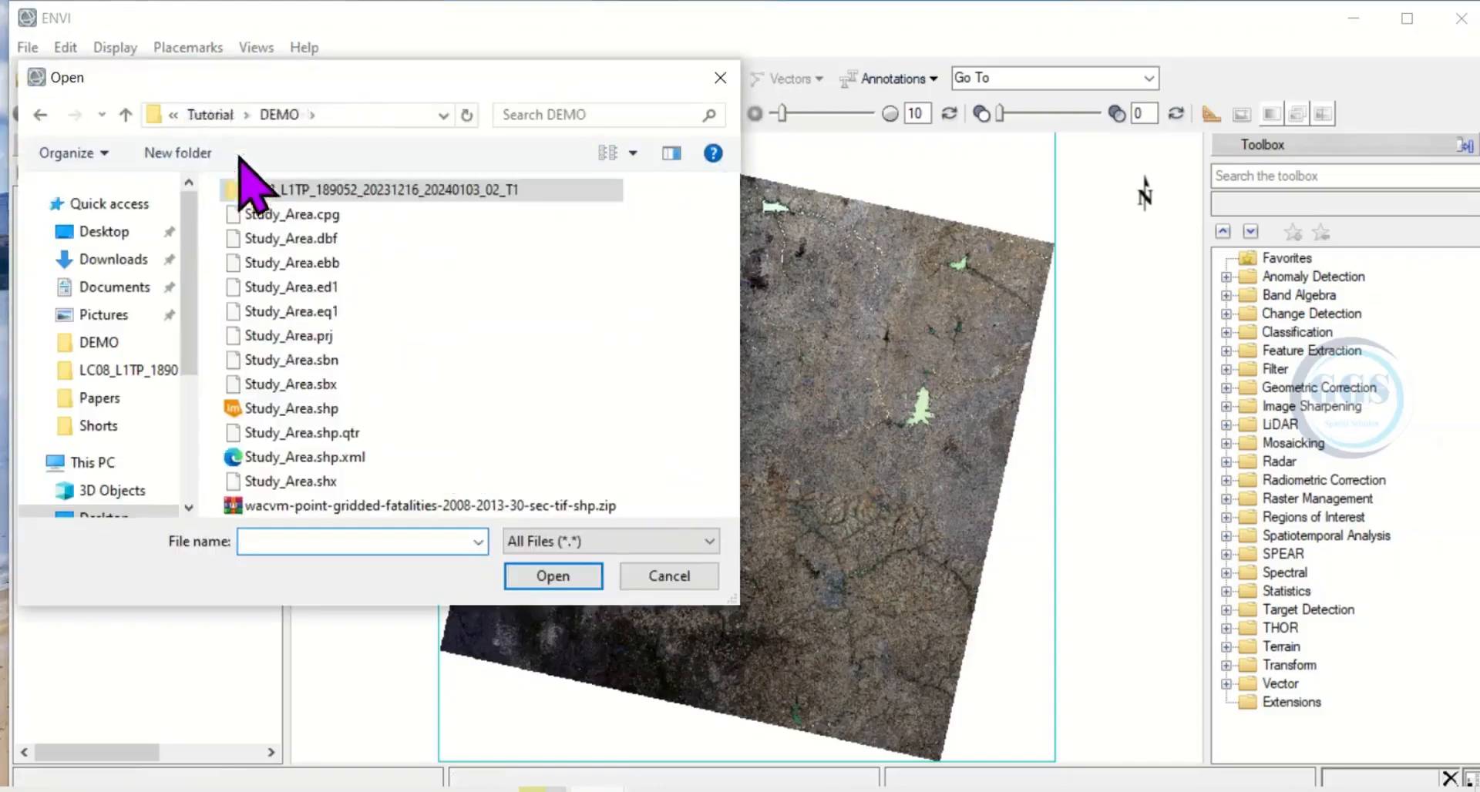
click(308, 410)
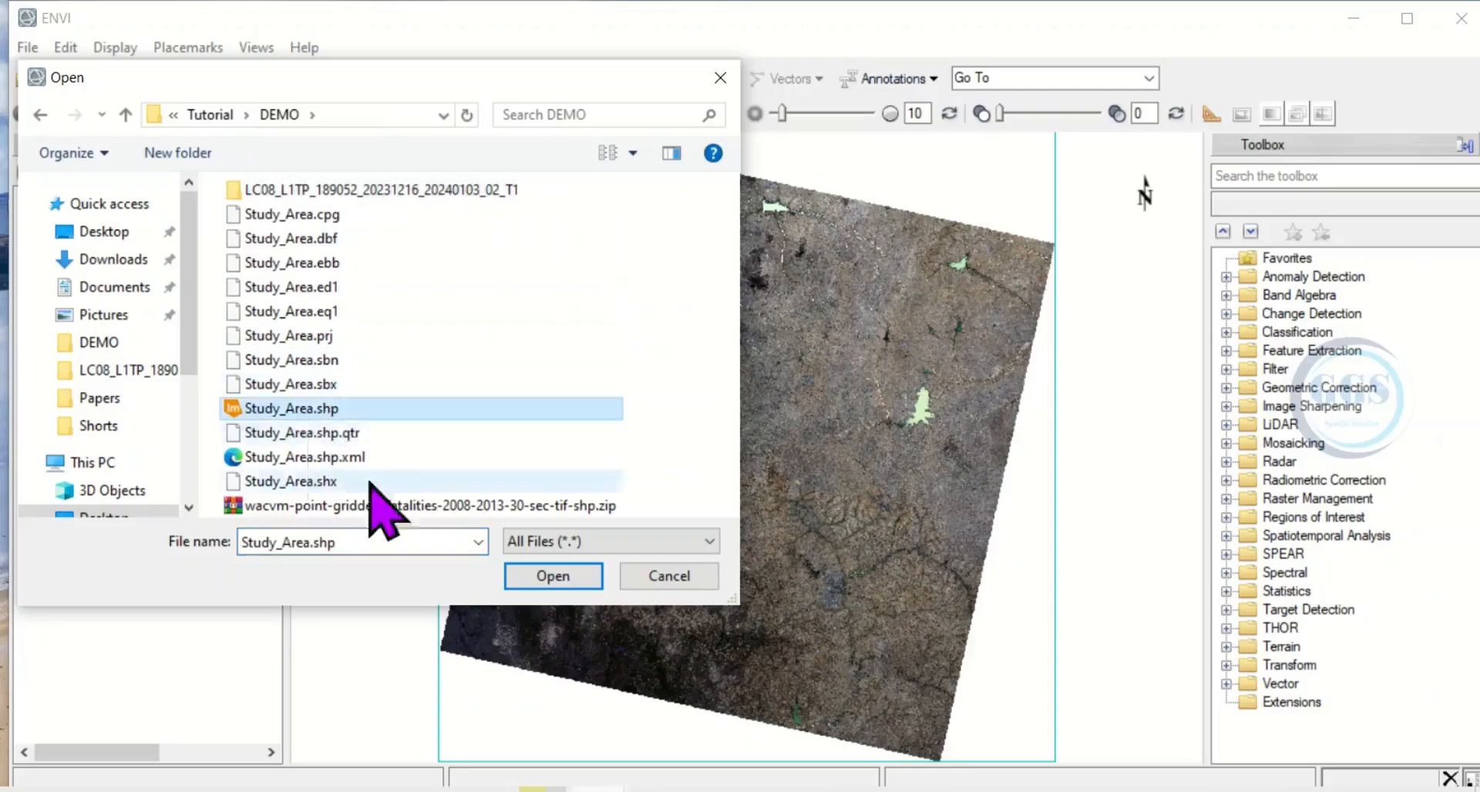
click(552, 580)
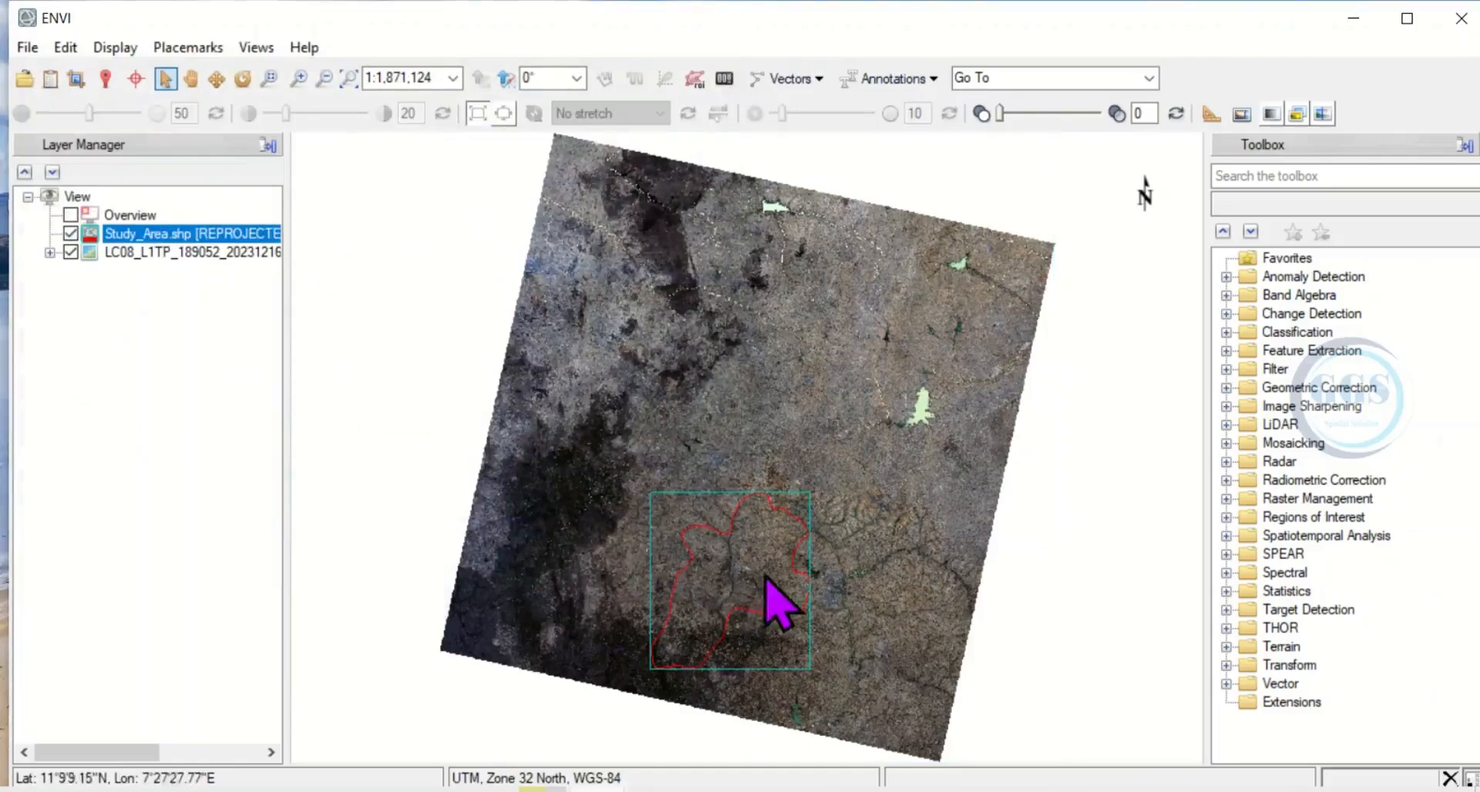
scroll(698, 617, up, 3)
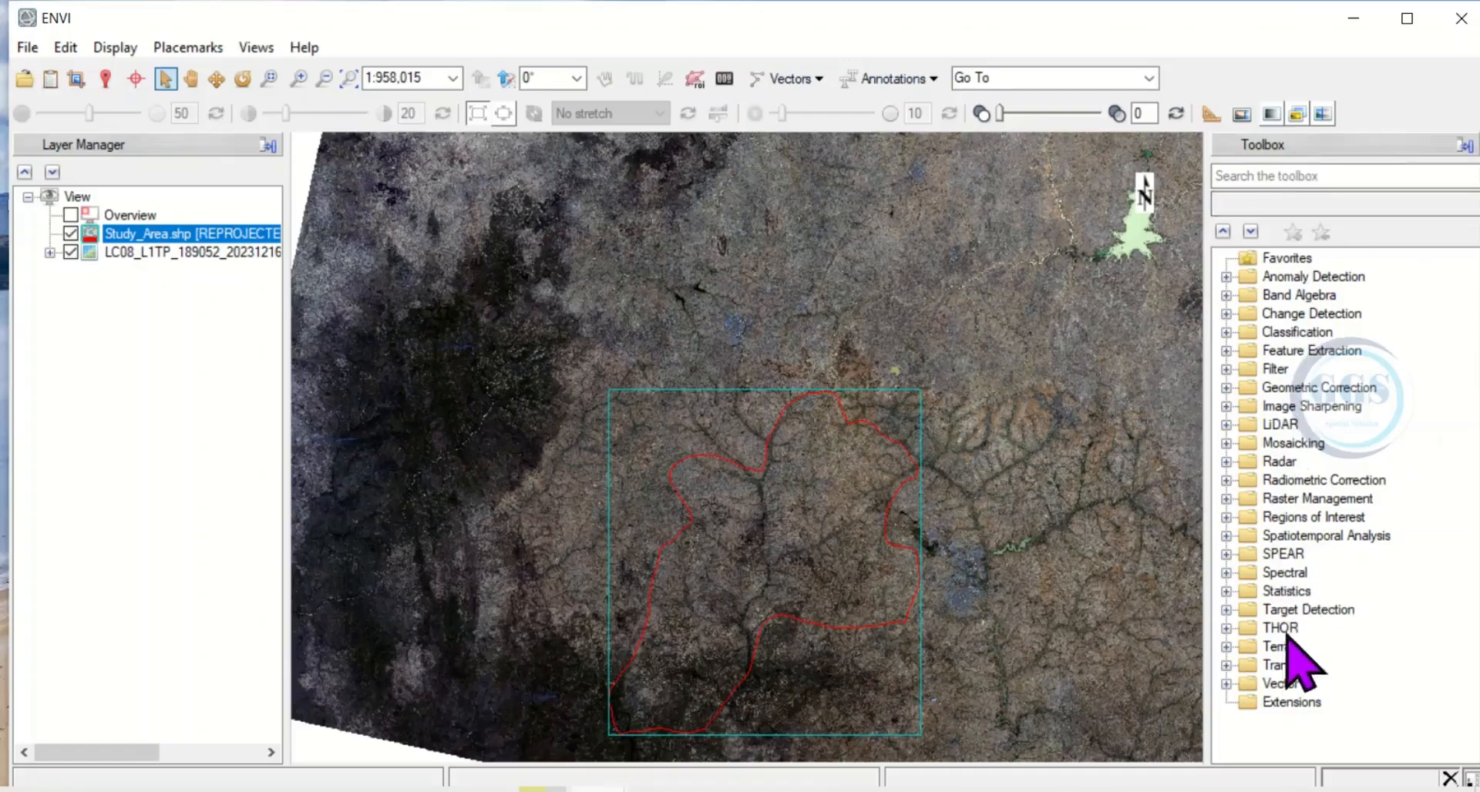
- Start the NDVI tool from the Spectral toolbox's Vegetation group
click(1226, 573)
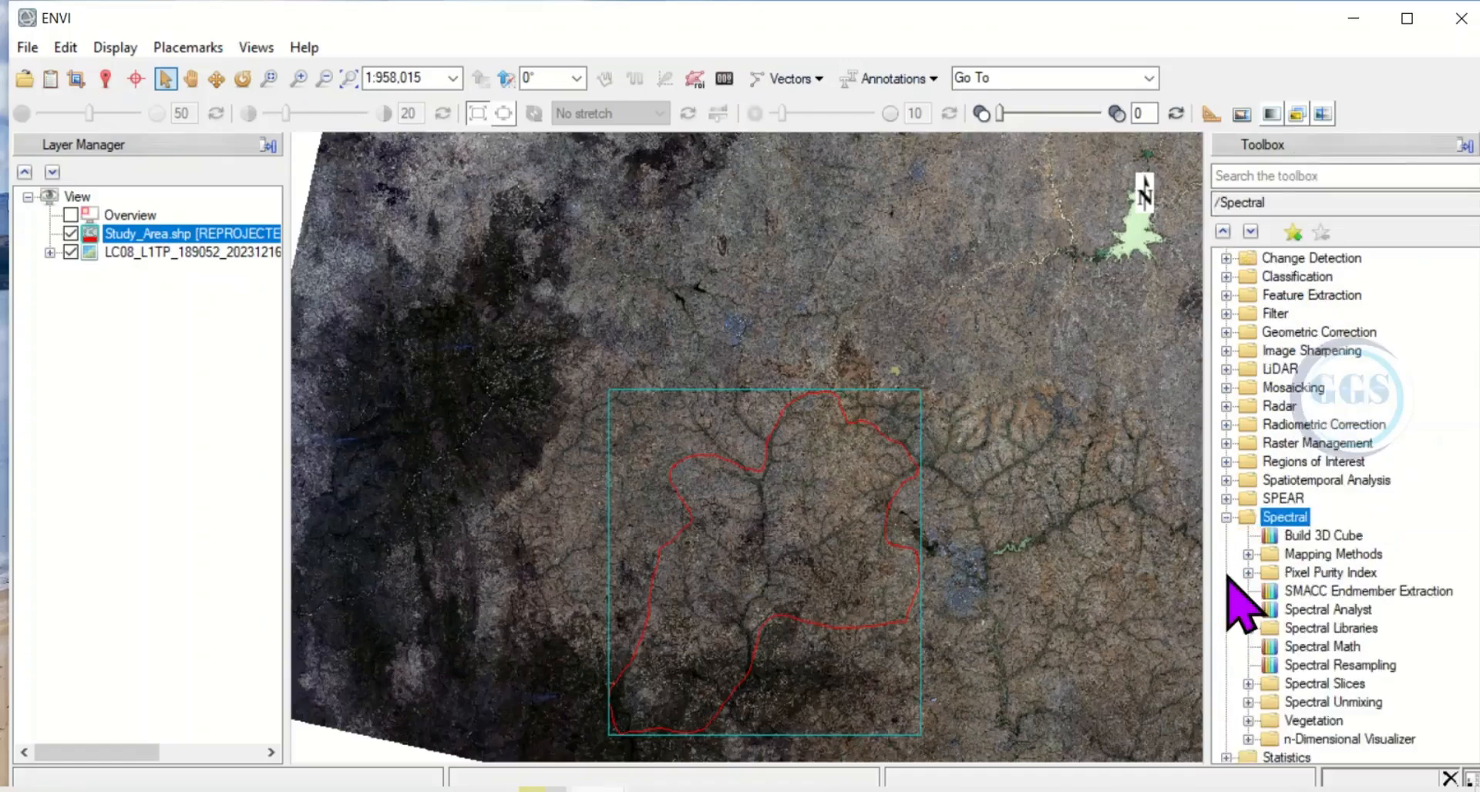
scroll(1284, 701, down, 2)
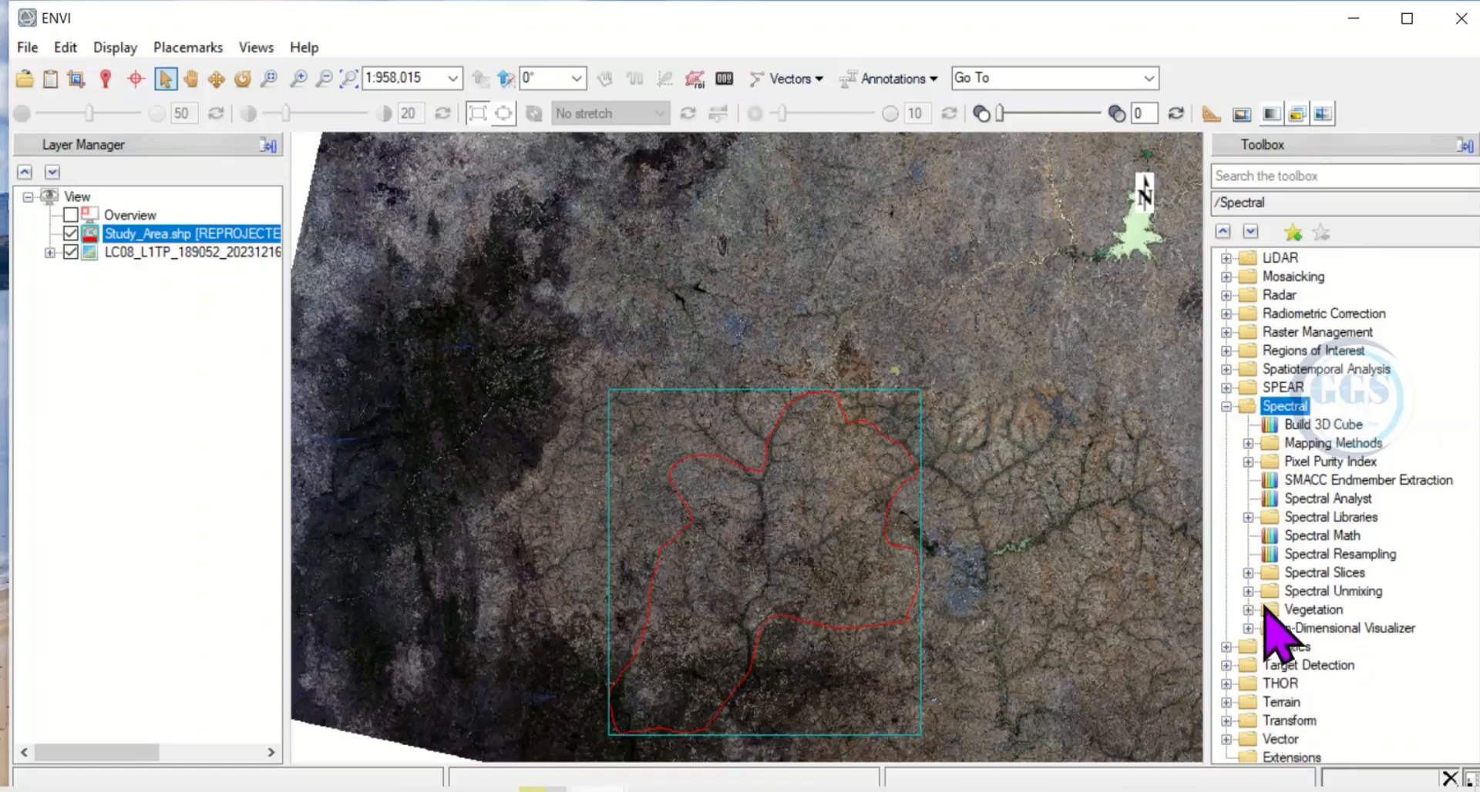
click(1247, 610)
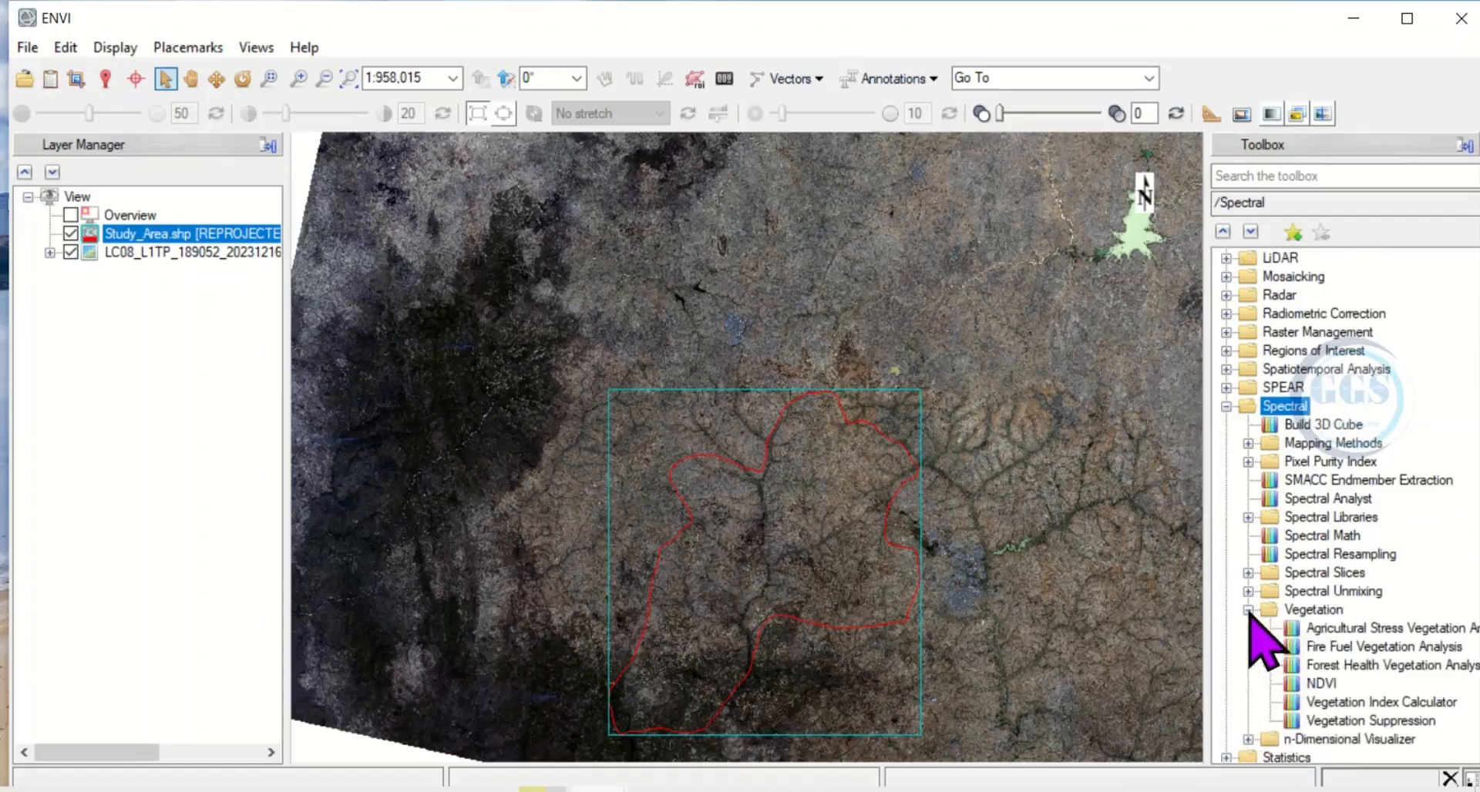
click(1321, 684)
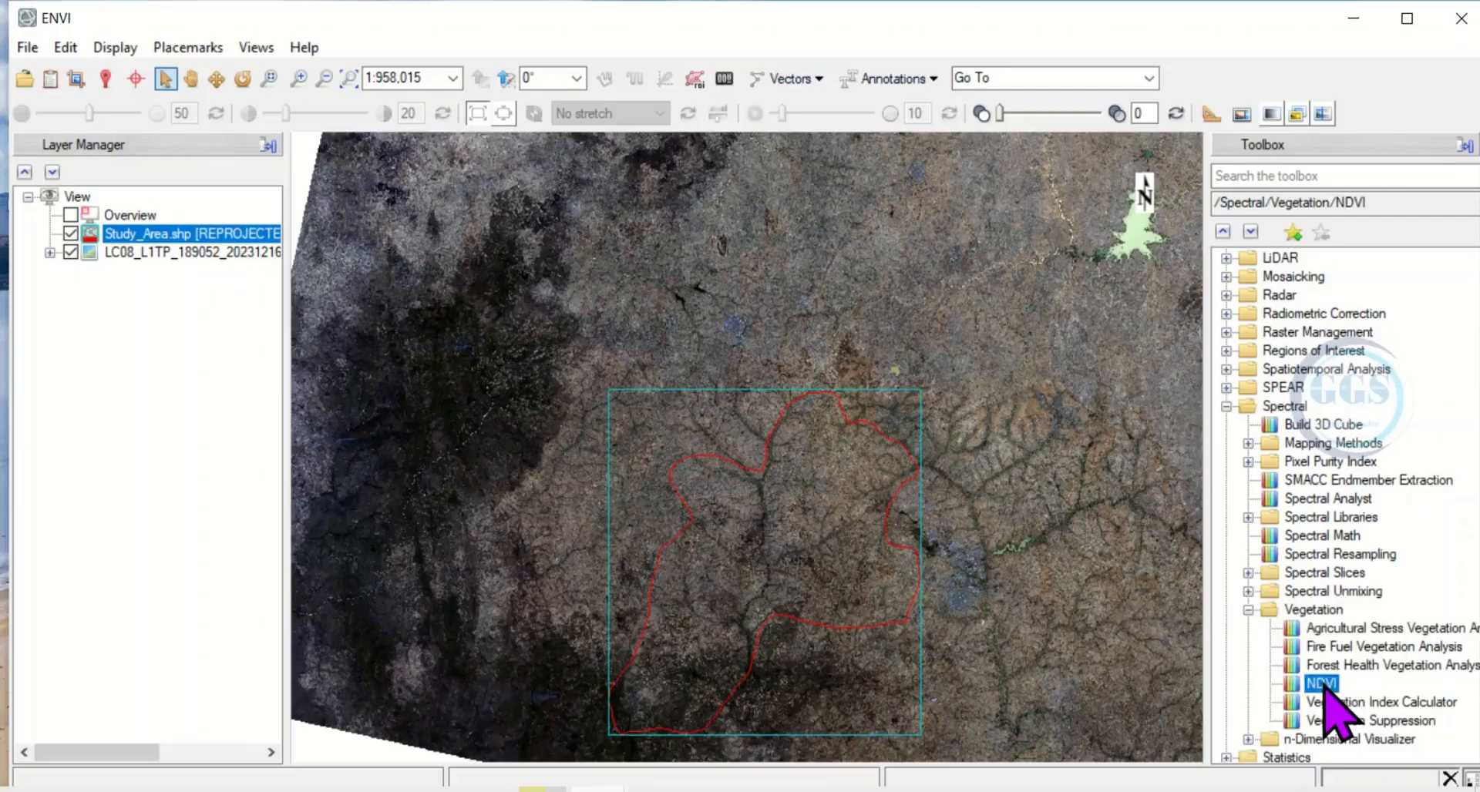
double_click(1326, 684)
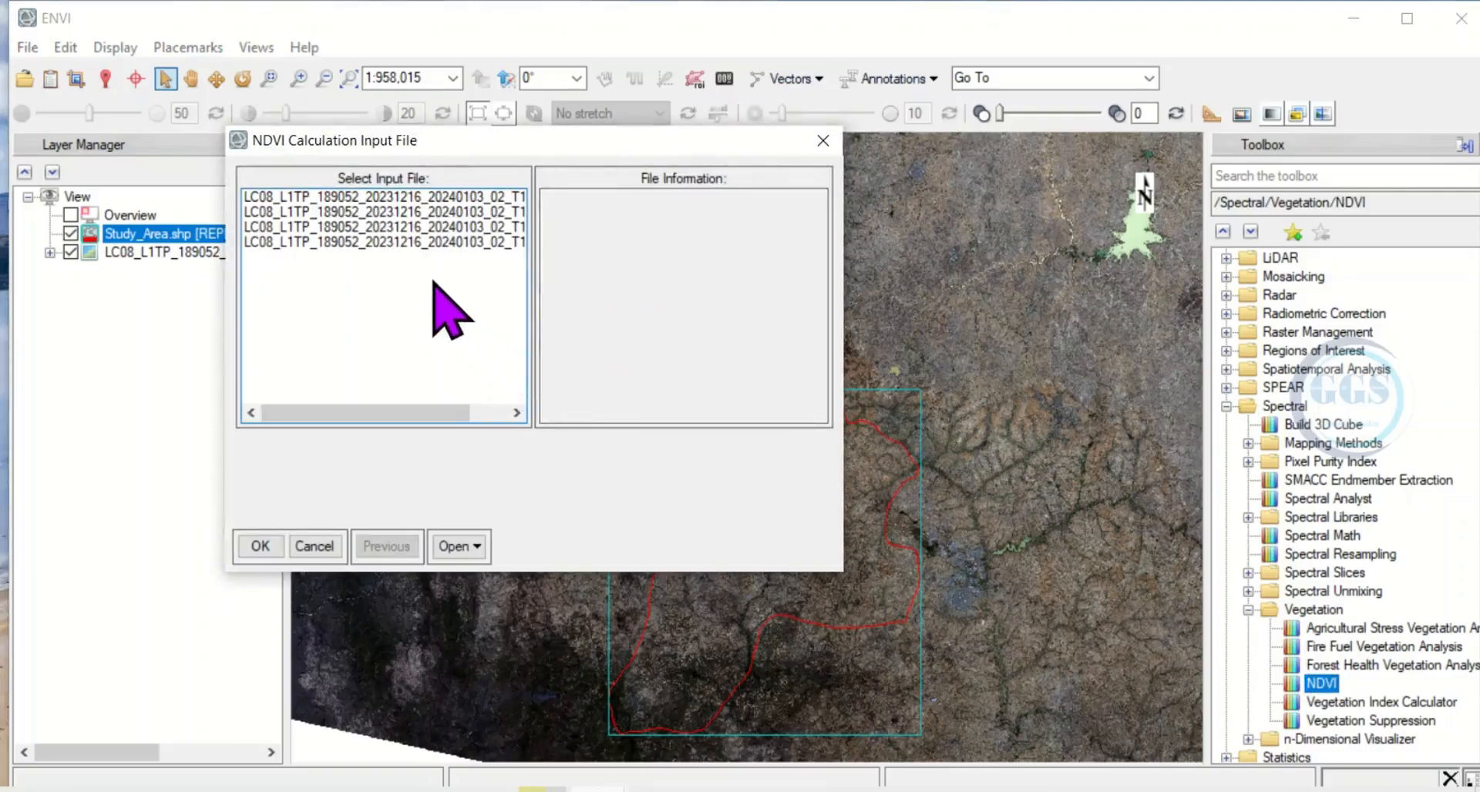
- Select the first listed LC08_L1TP_189052_20231216 file as the NDVI input and check its sensor type
click(398, 199)
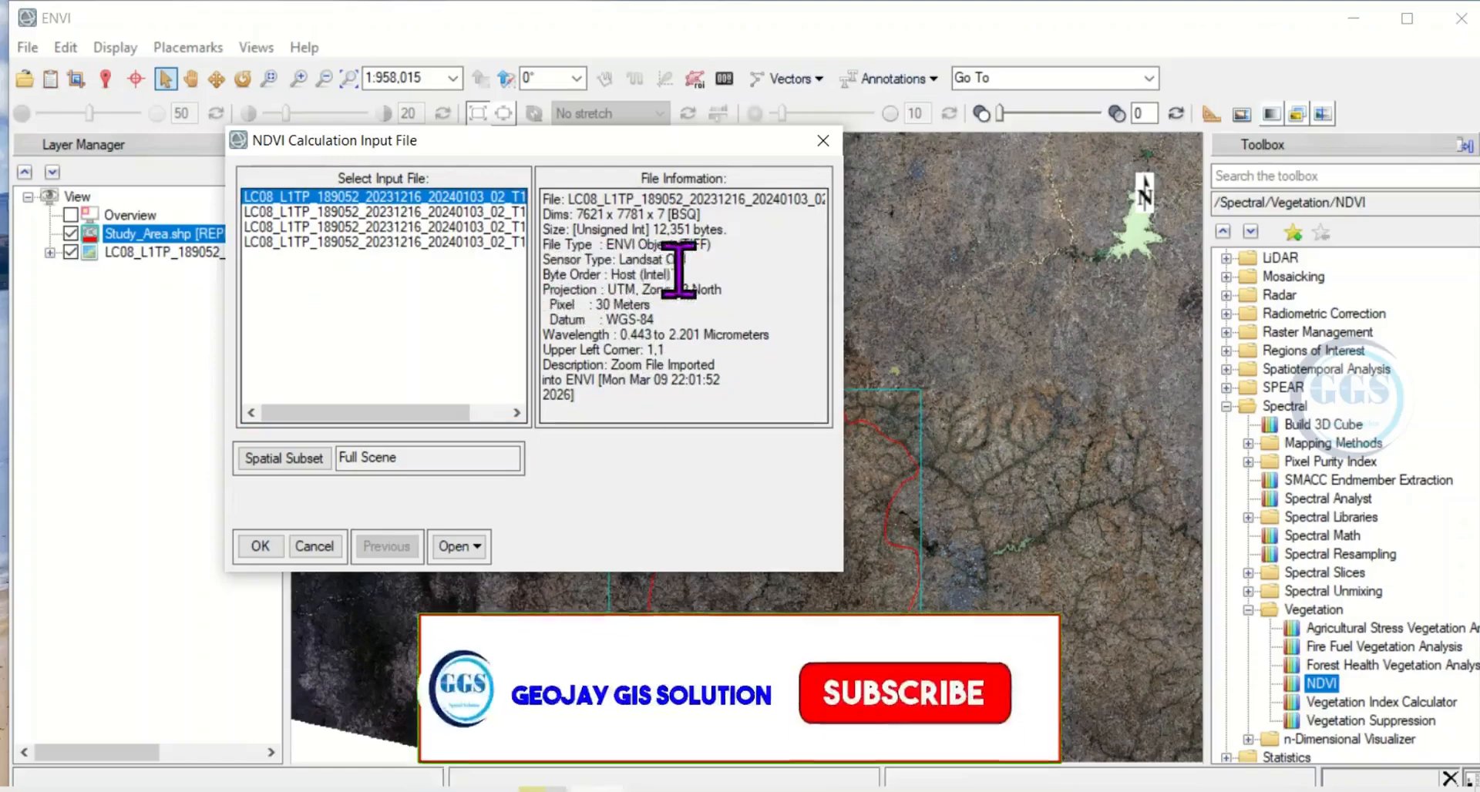
drag(694, 262, 540, 267)
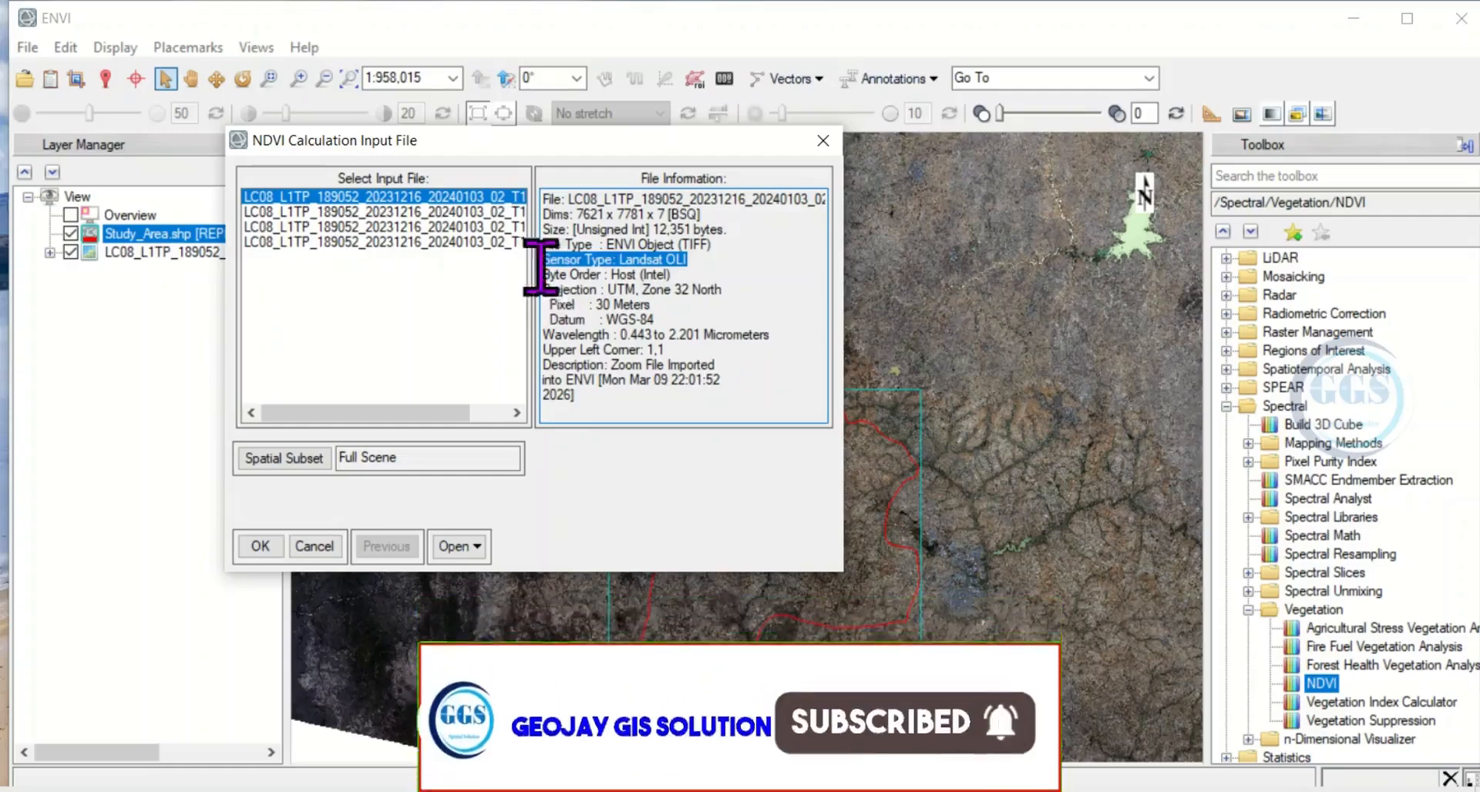
click(698, 270)
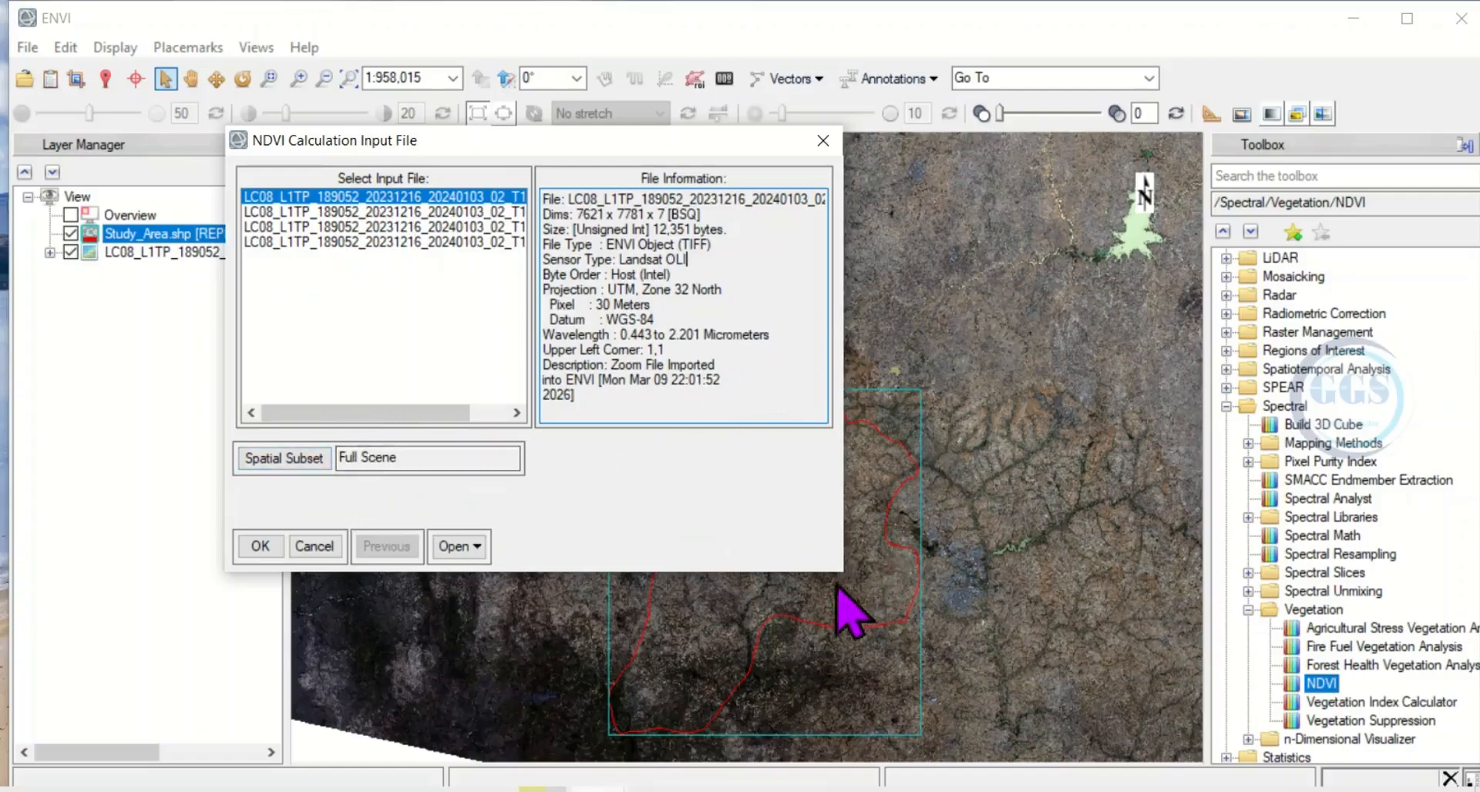
- Limit the NDVI input to the extent of the Study_Area.shp region with a spatial subset and accept the input file
click(286, 460)
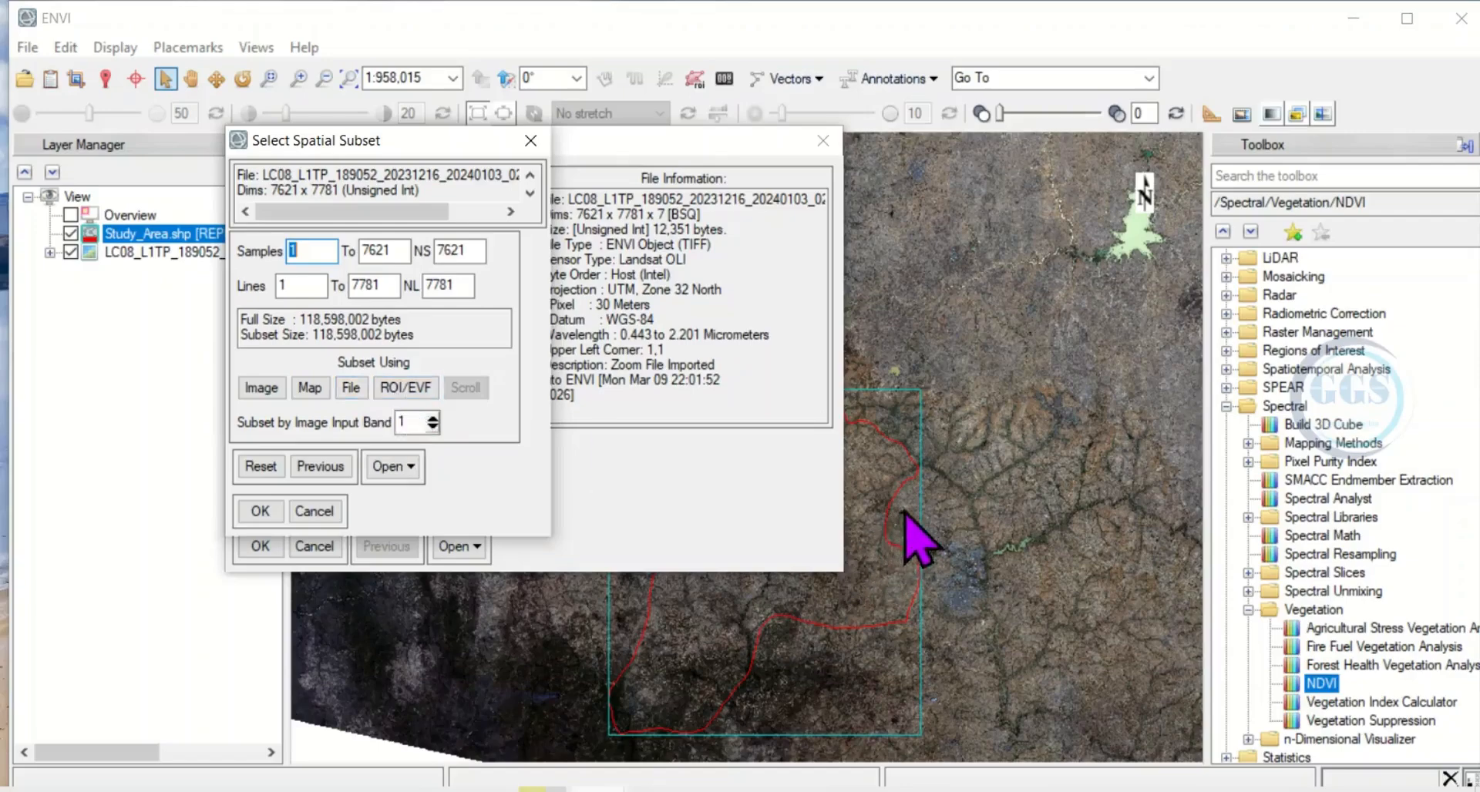
click(409, 389)
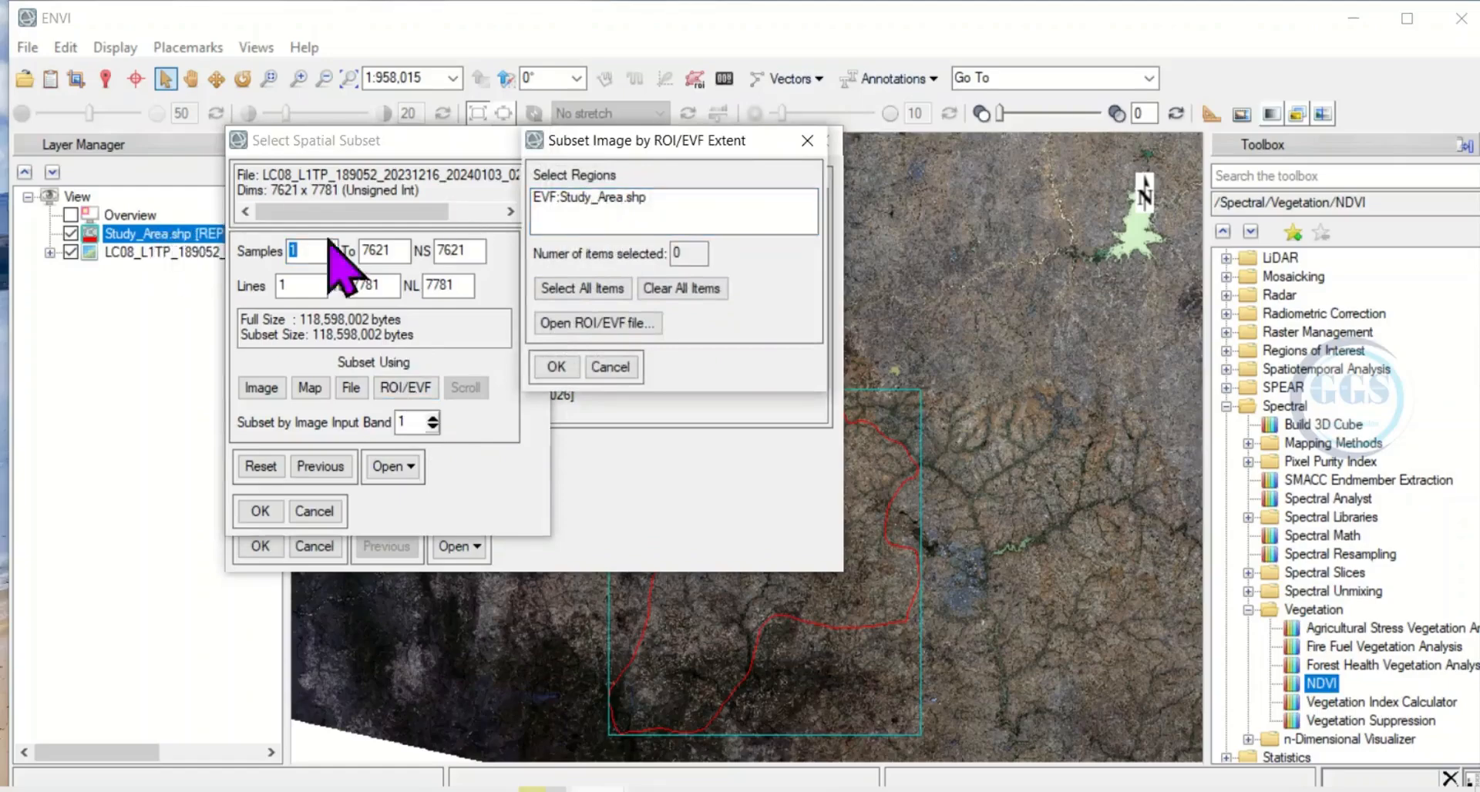
click(602, 201)
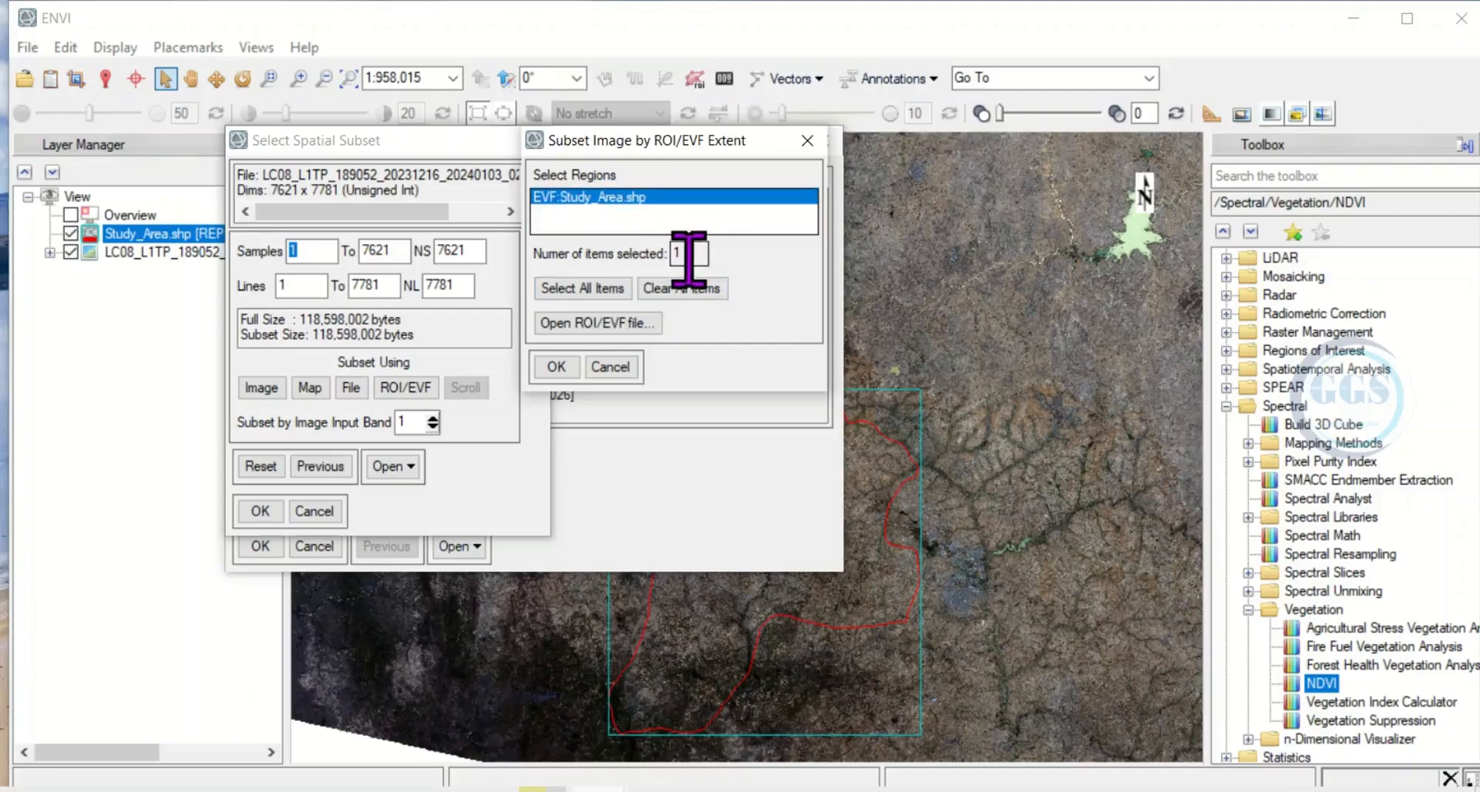
click(556, 367)
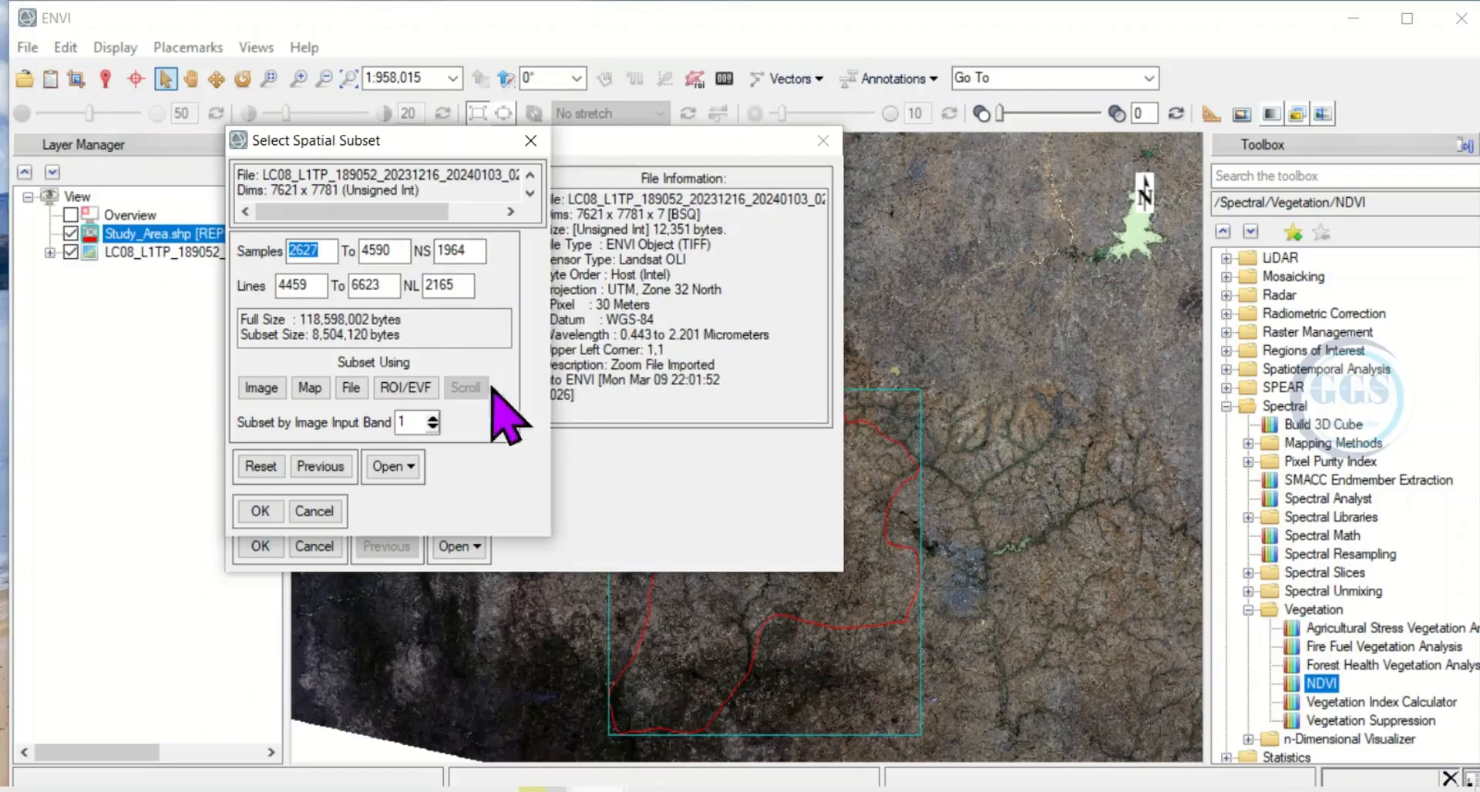
click(259, 511)
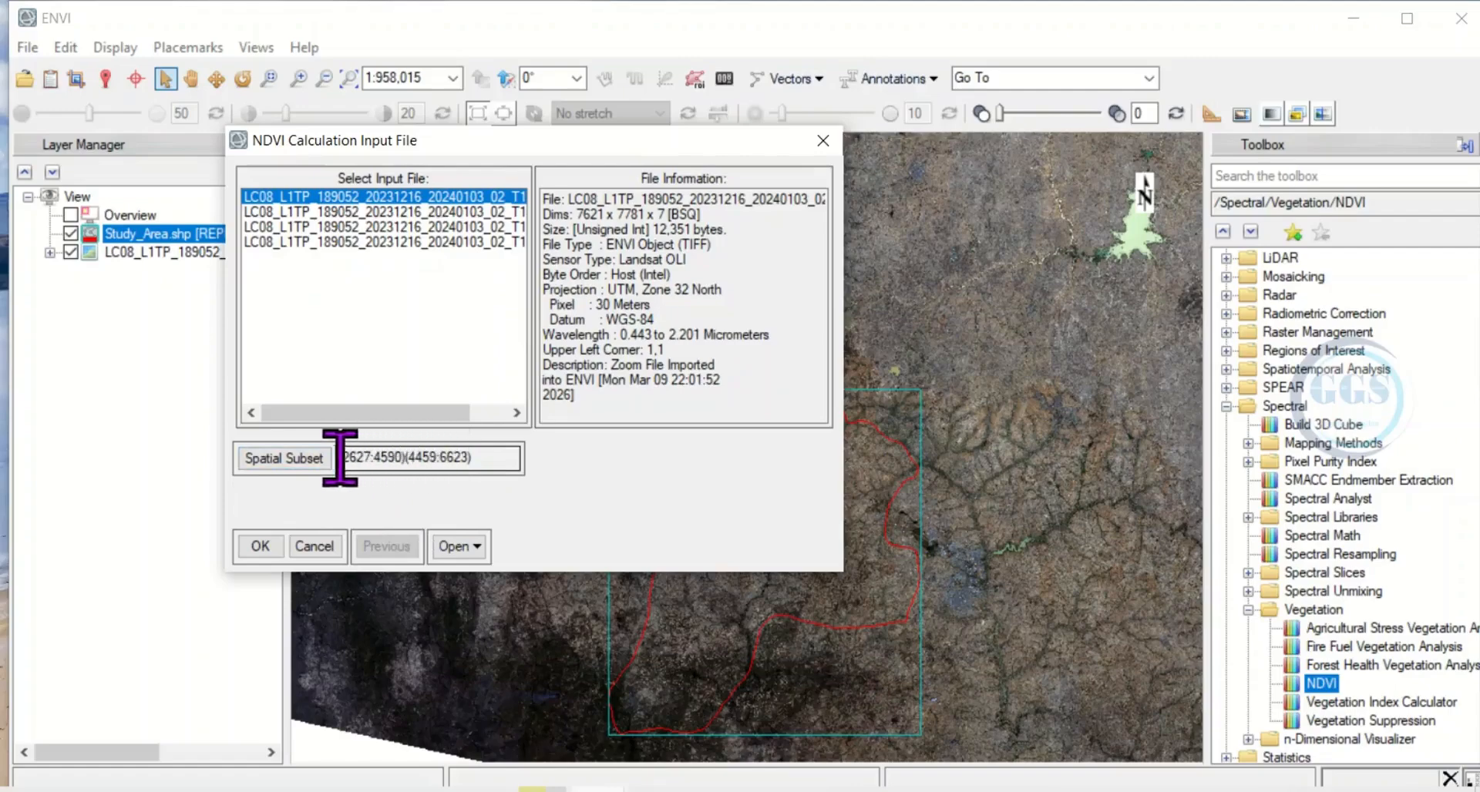
click(260, 546)
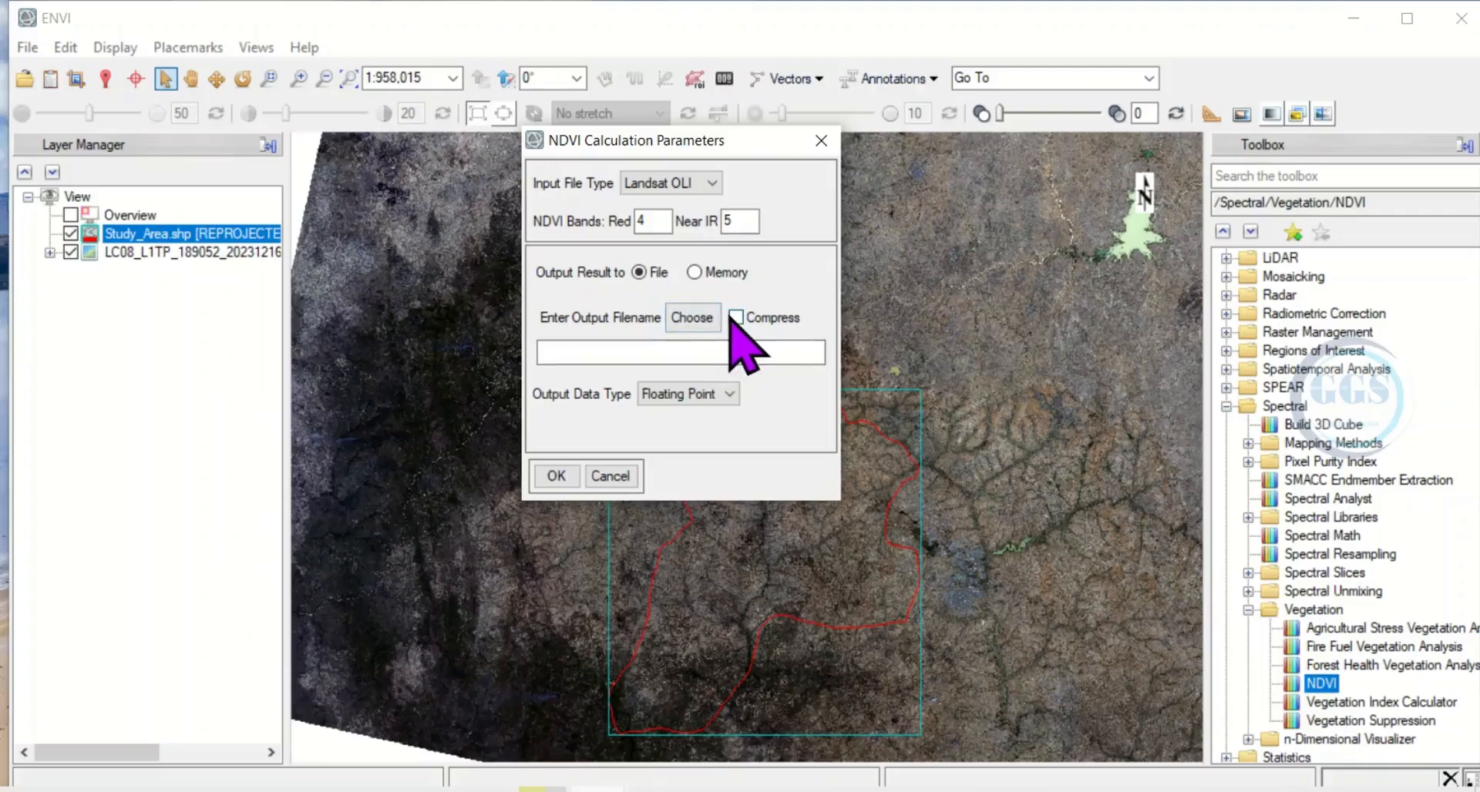
- Set the NDVI input file type to Landsat OLI, with band 4 as Red and band 5 as Near IR
click(712, 184)
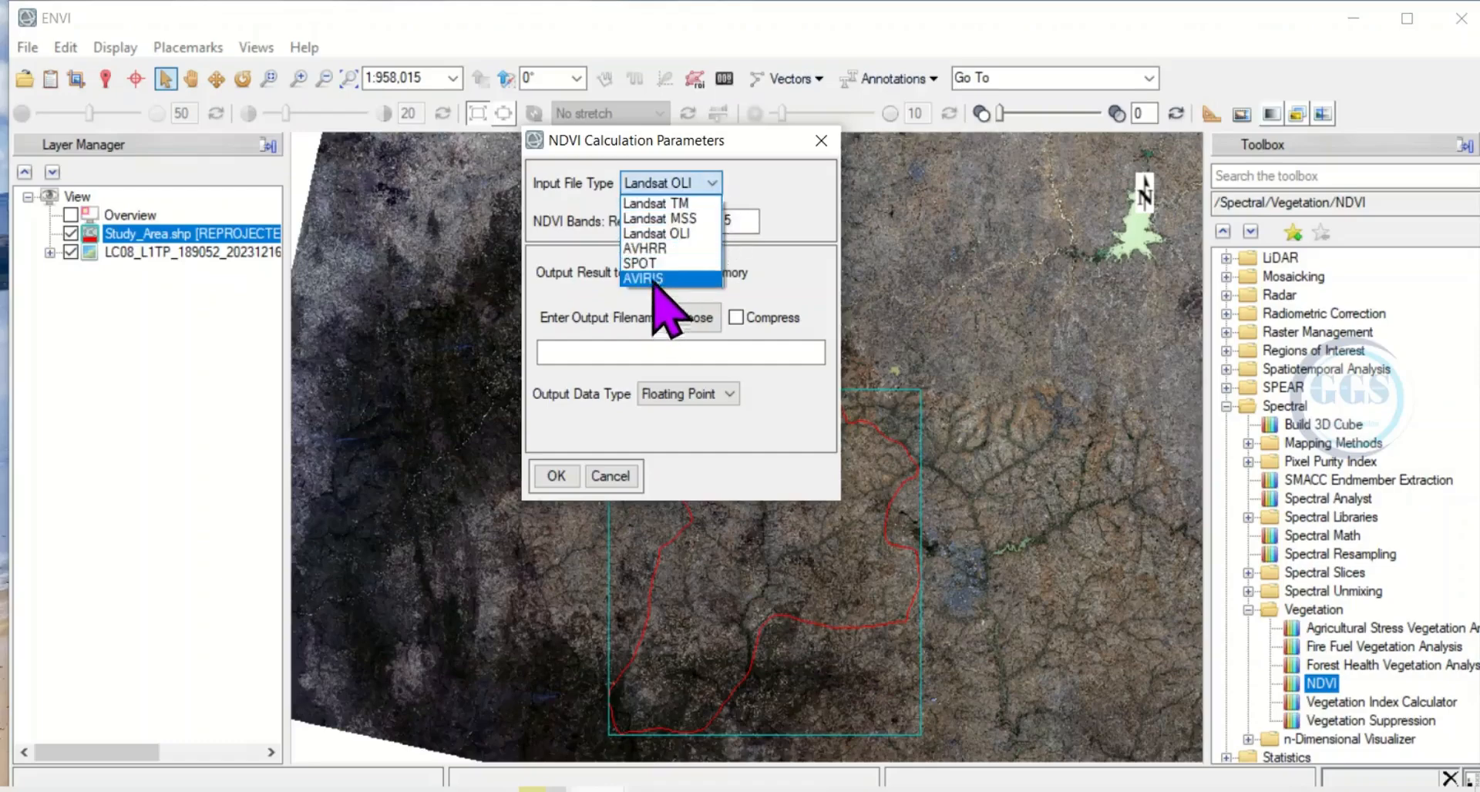
click(667, 235)
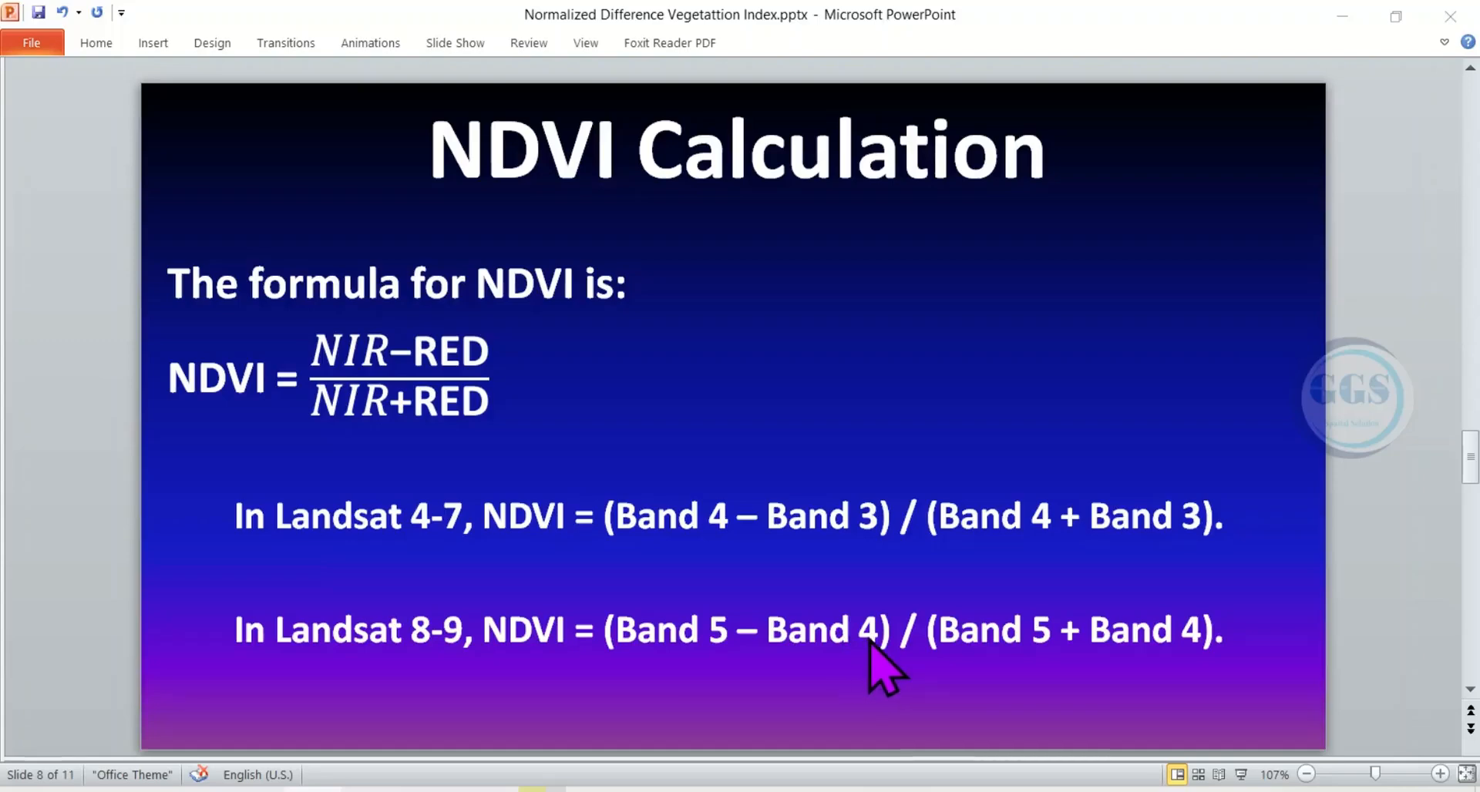
click(1342, 18)
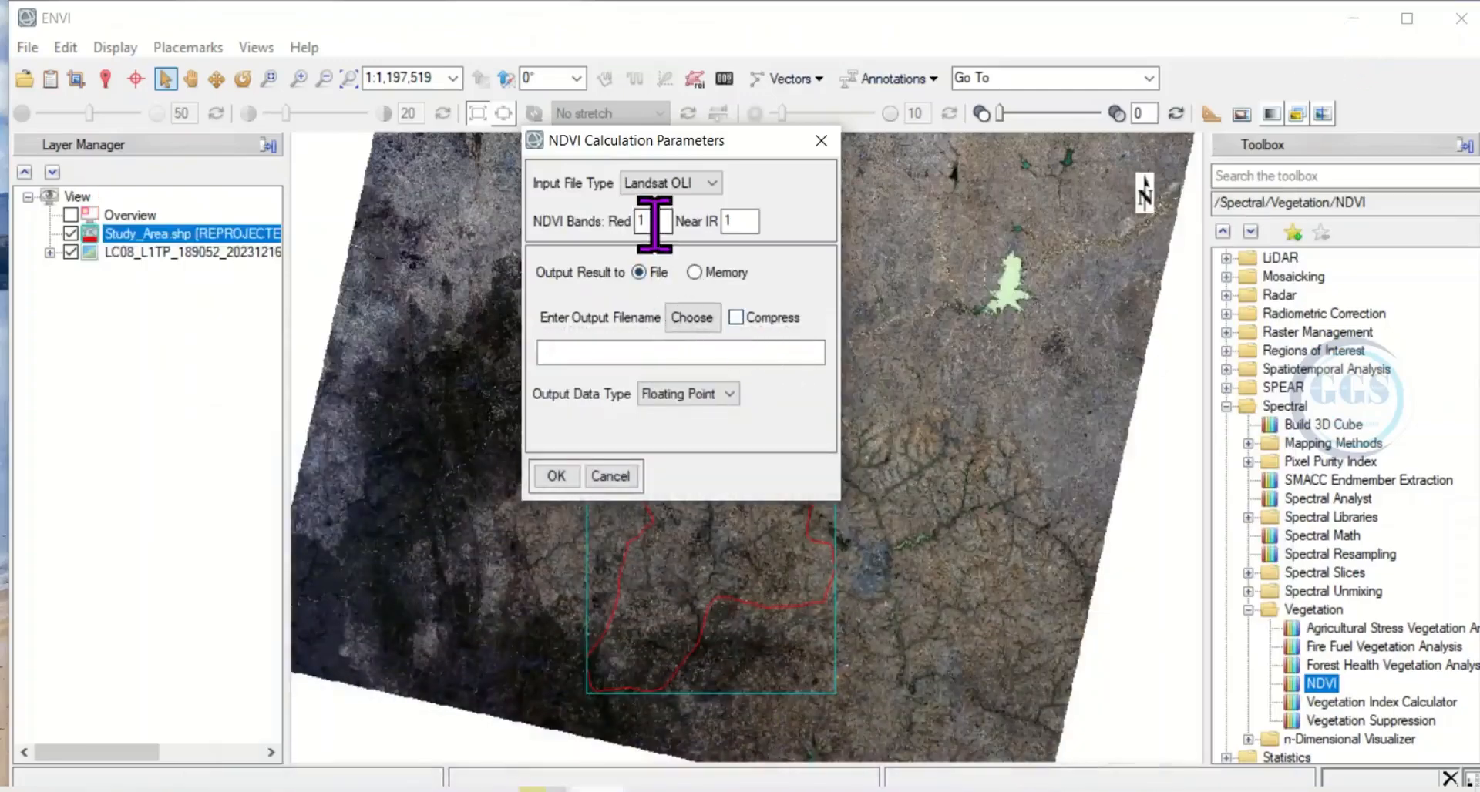
drag(660, 223, 629, 224)
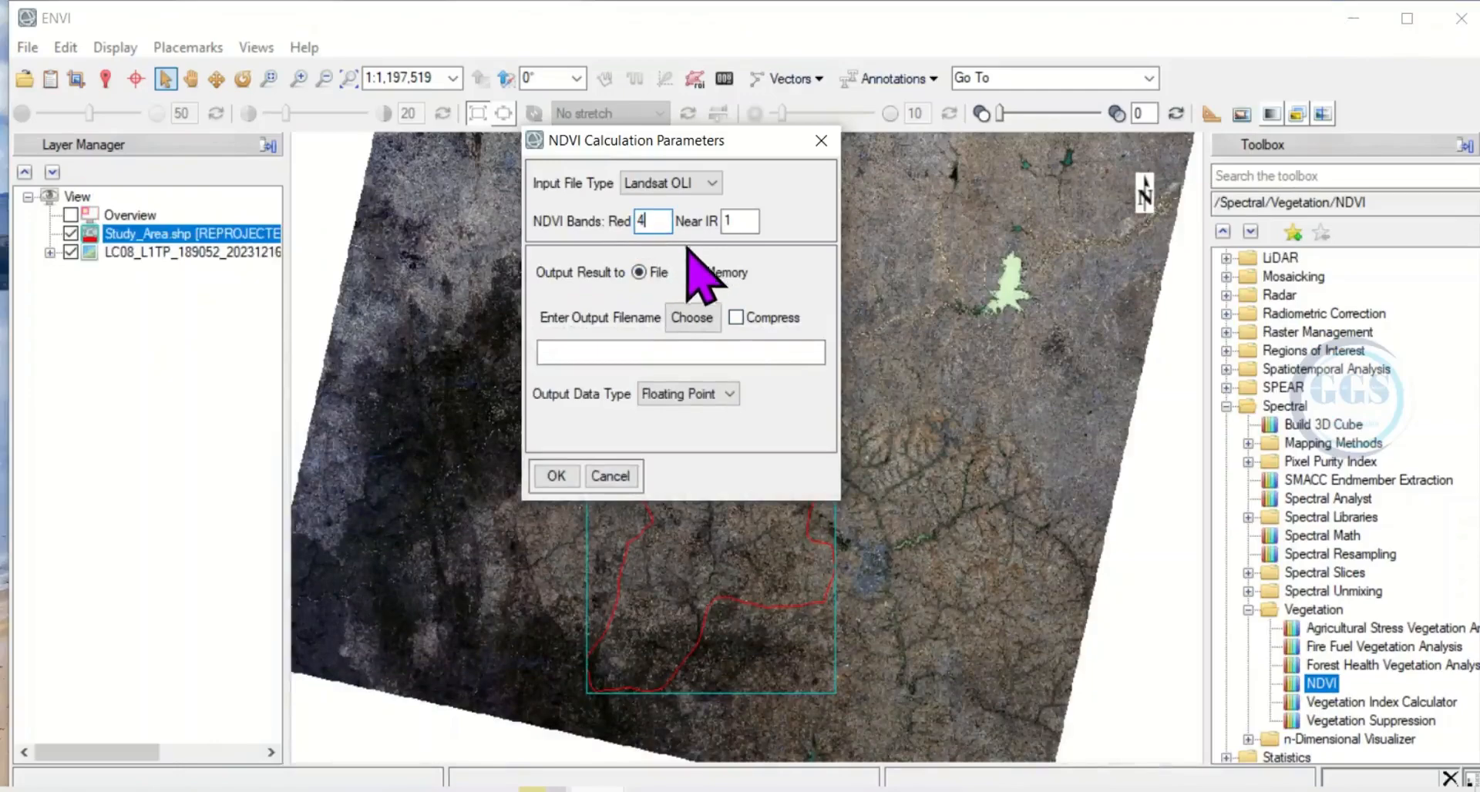
text(4)
drag(741, 221, 724, 222)
text(5)
- Set the output file to NDVI in the DEMO folder and run the NDVI calculation
click(693, 322)
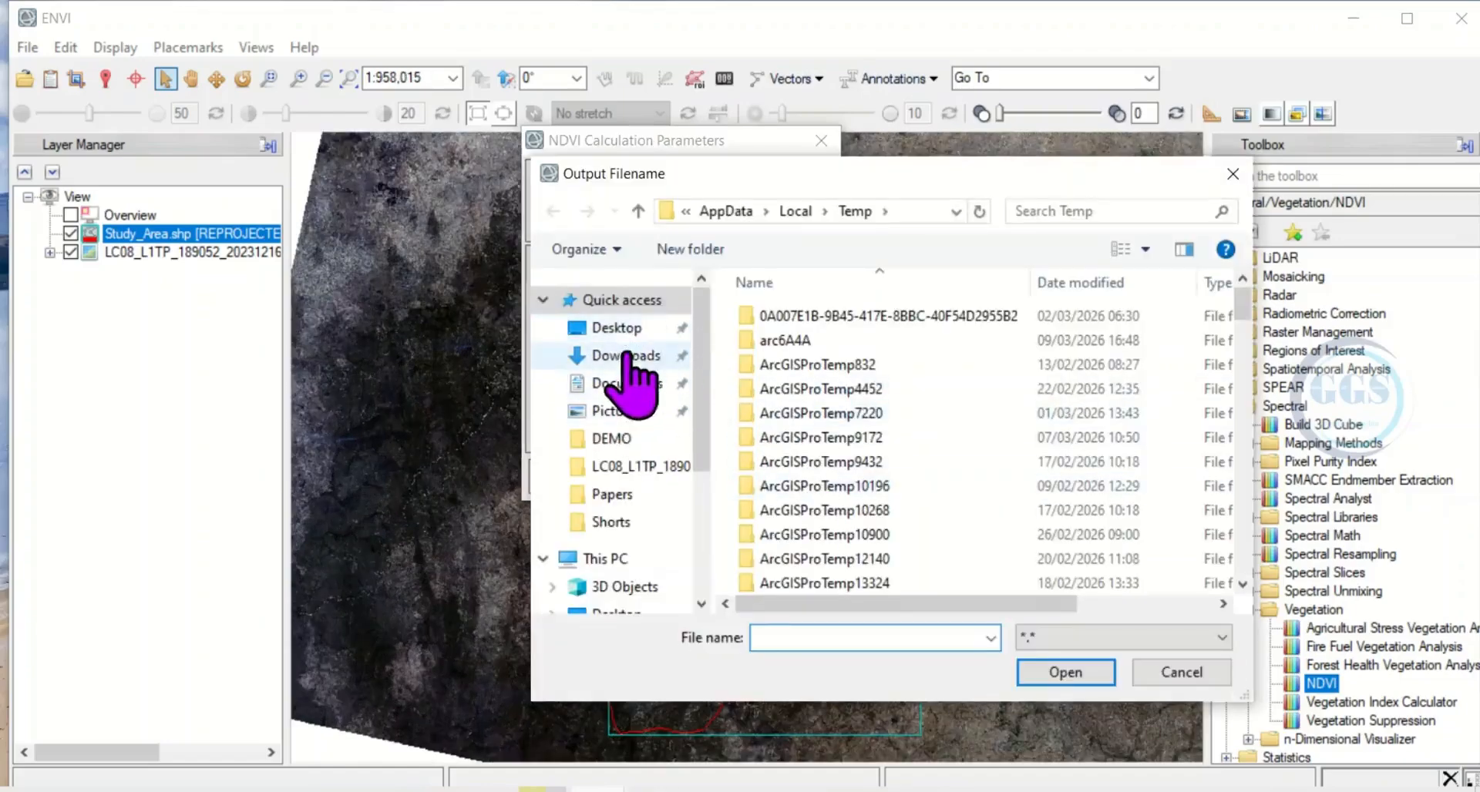
click(628, 437)
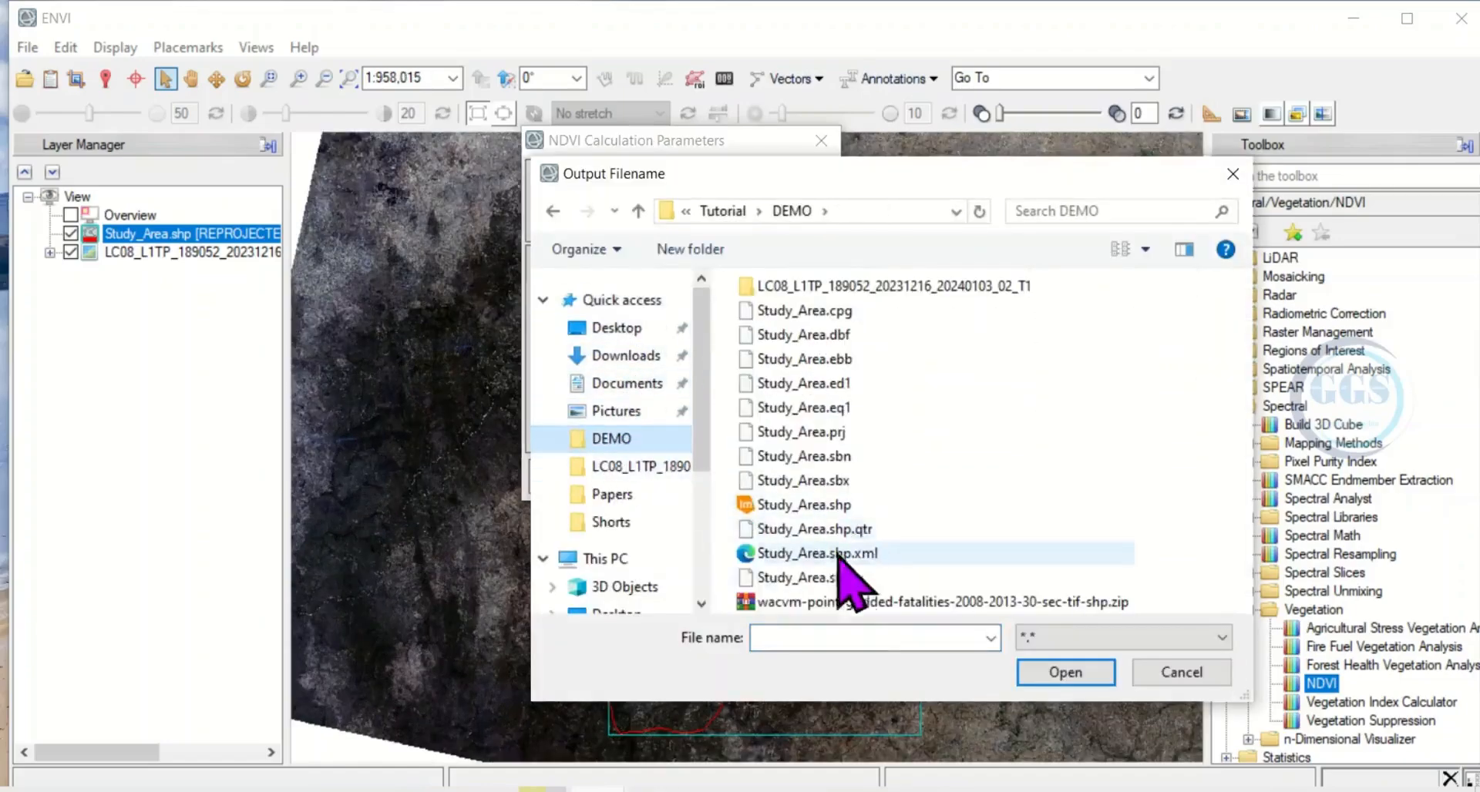
click(807, 638)
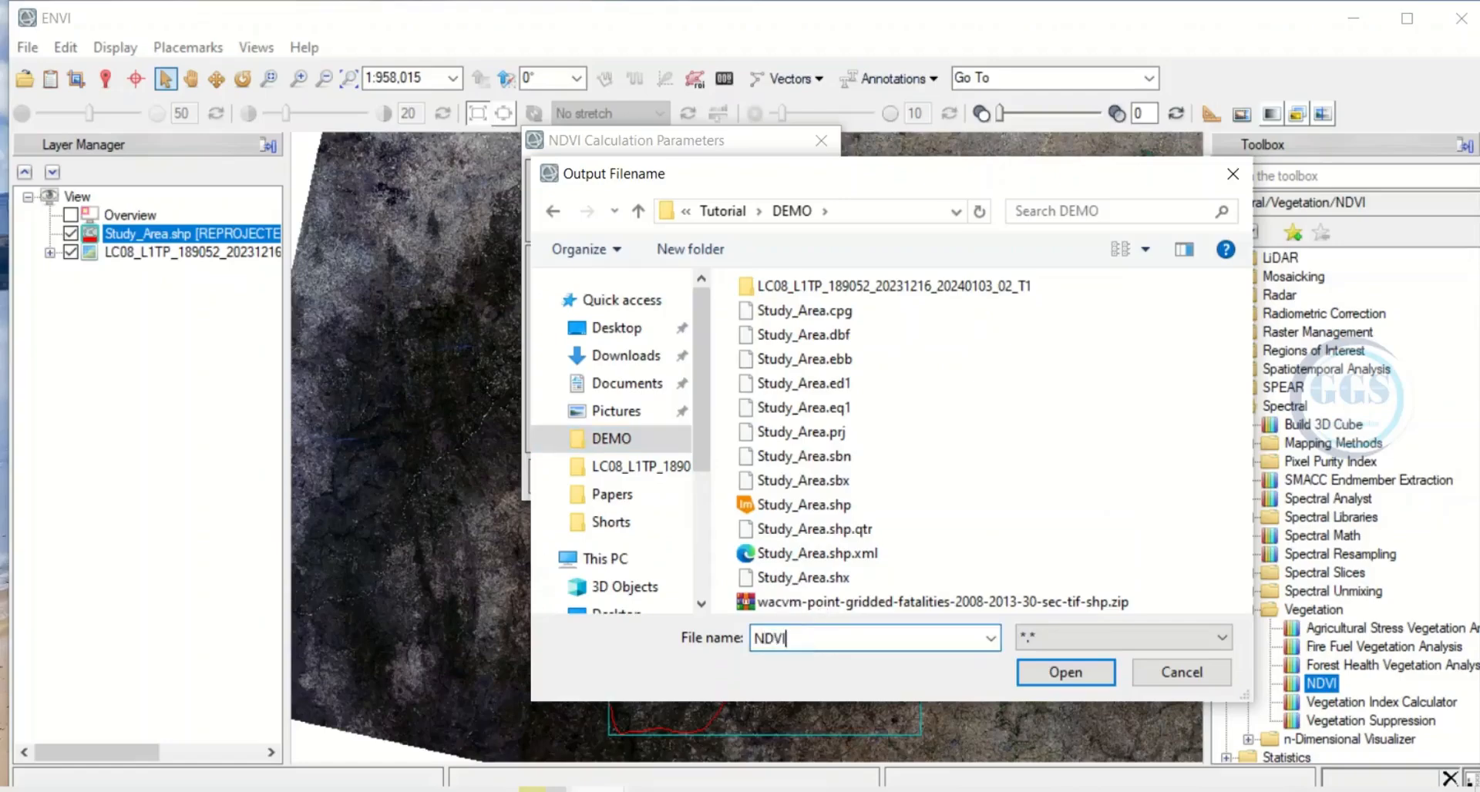
click(1067, 673)
click(556, 476)
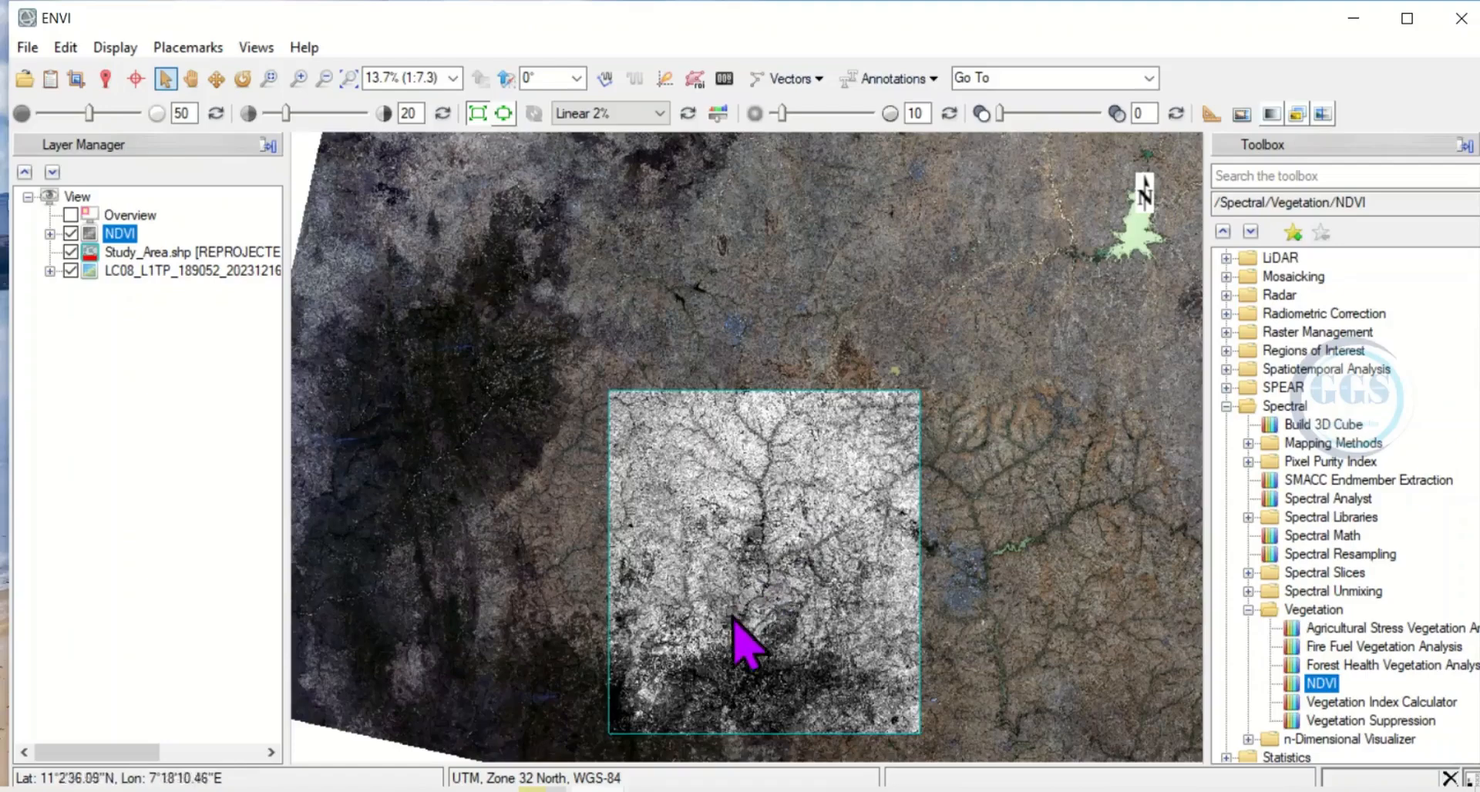
- Inspect the NDVI raster up close and compare it with the Landsat scene and study area boundary beneath it
scroll(744, 703, down, 1)
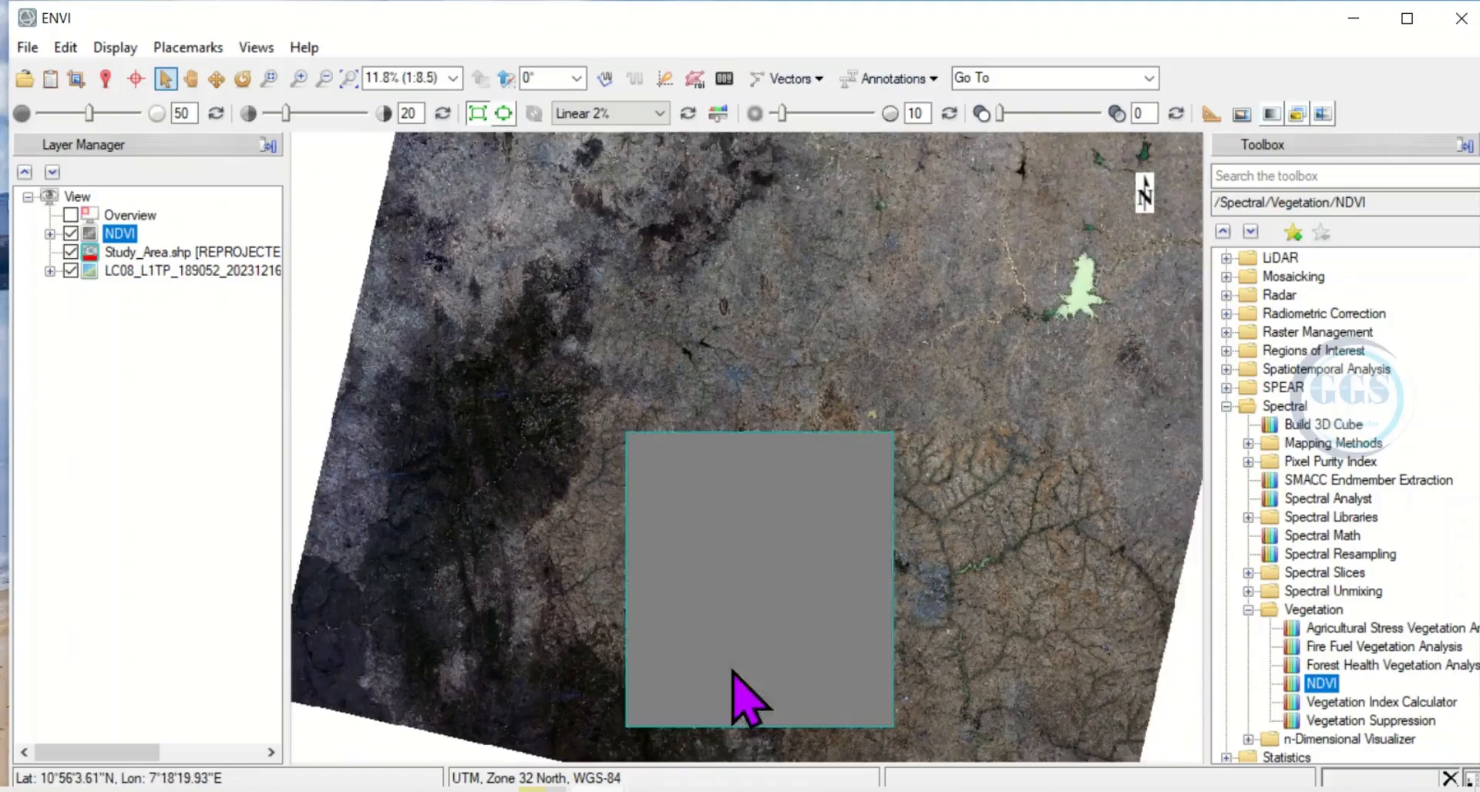
scroll(729, 696, up, 2)
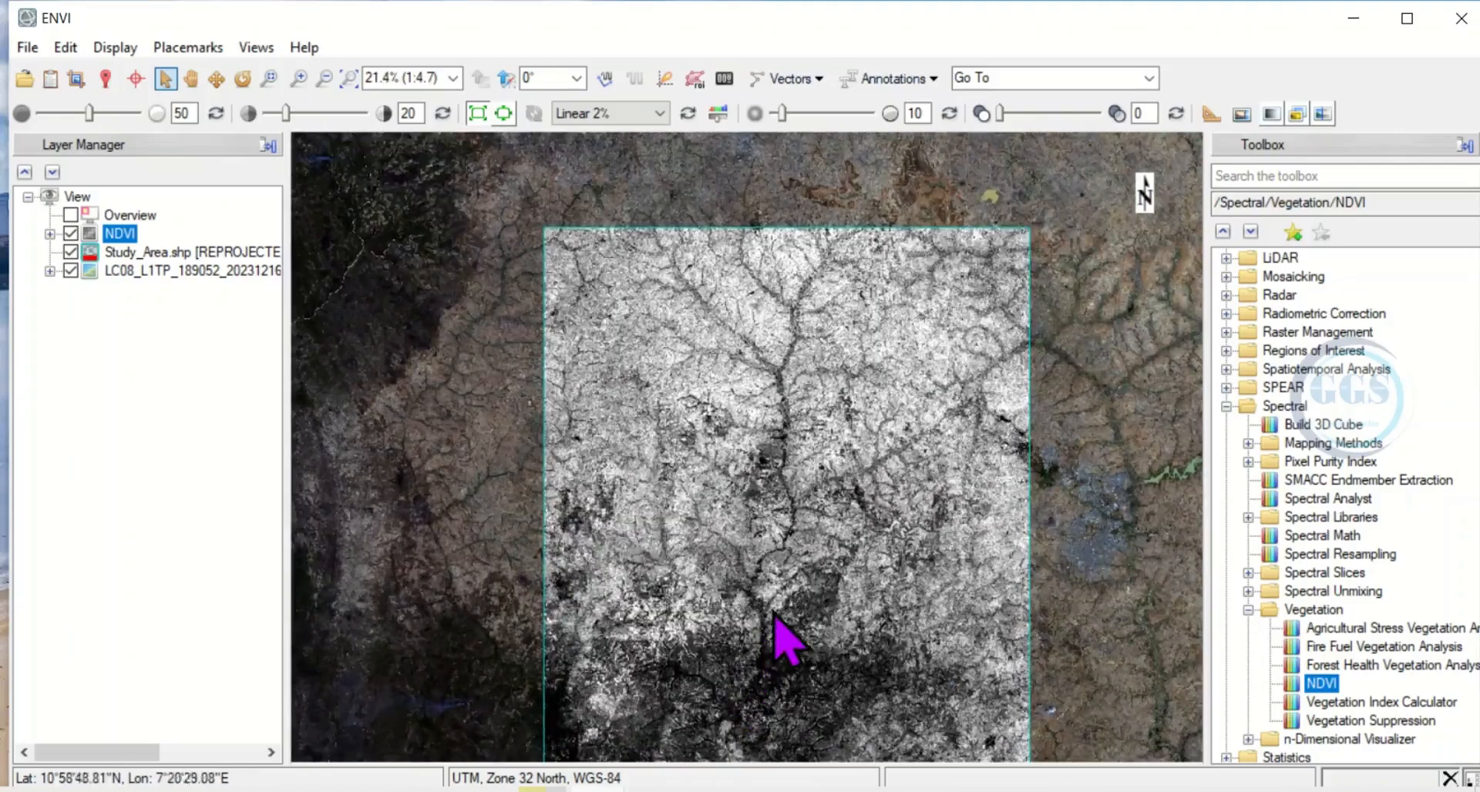
scroll(806, 586, up, 1)
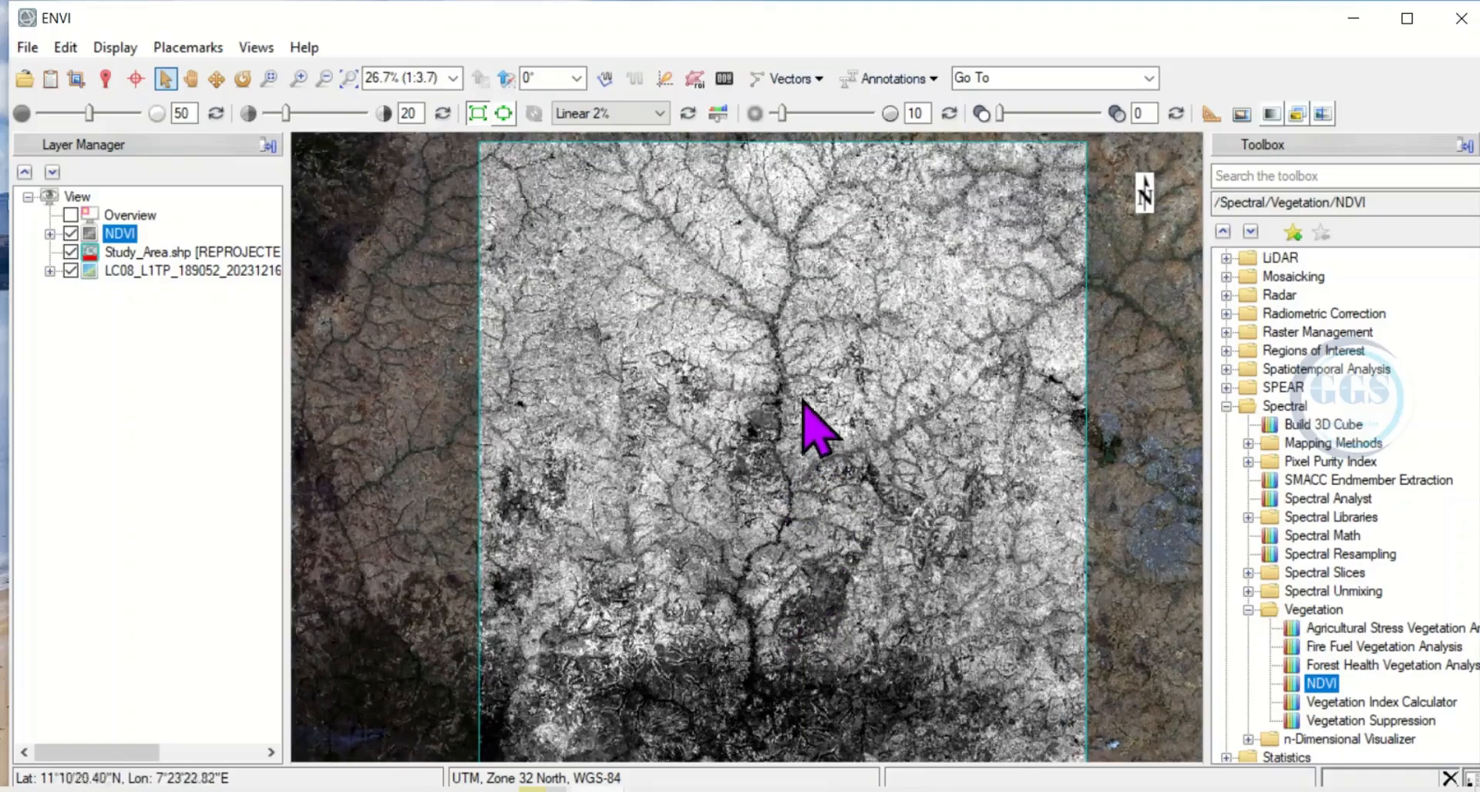
click(70, 233)
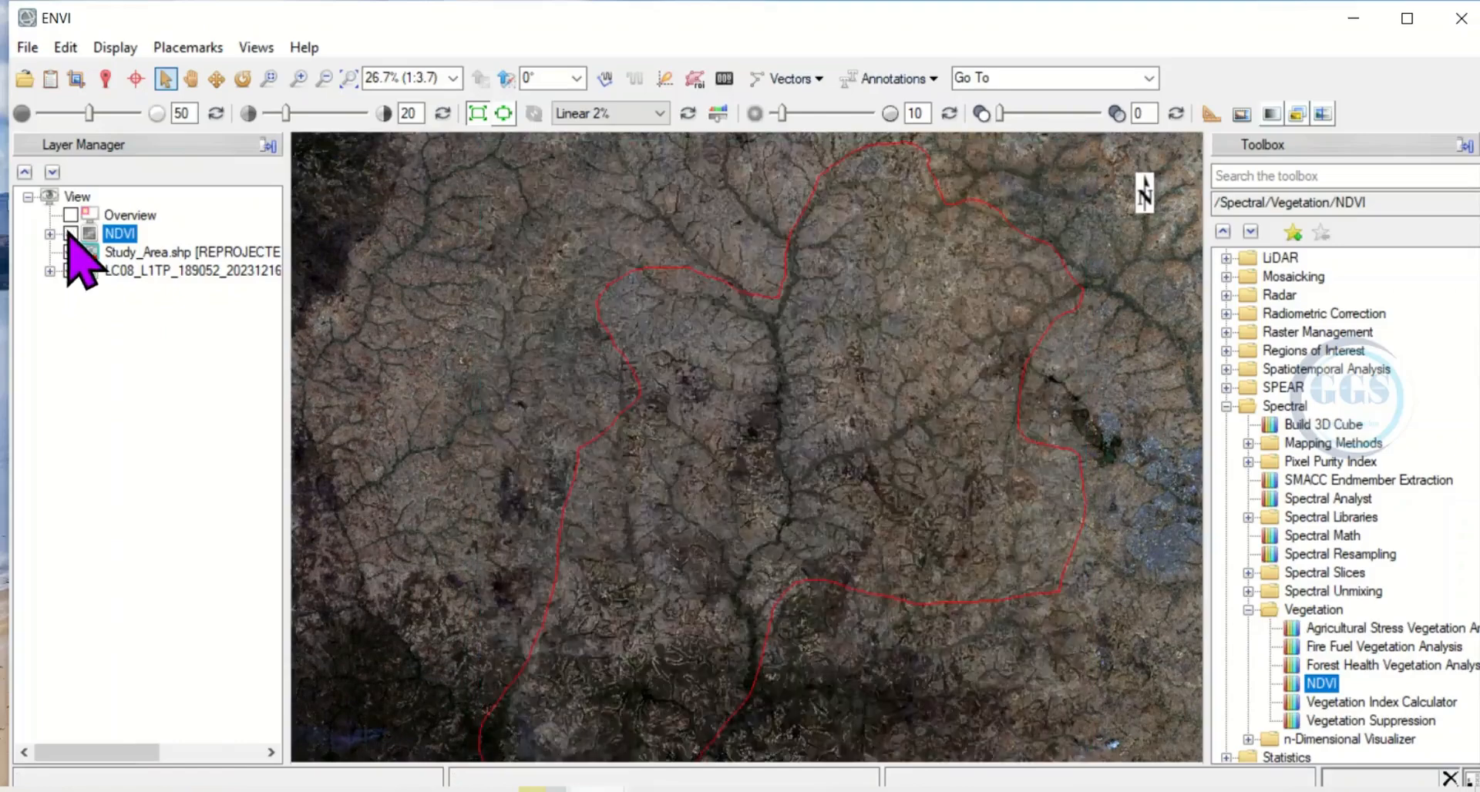
click(70, 234)
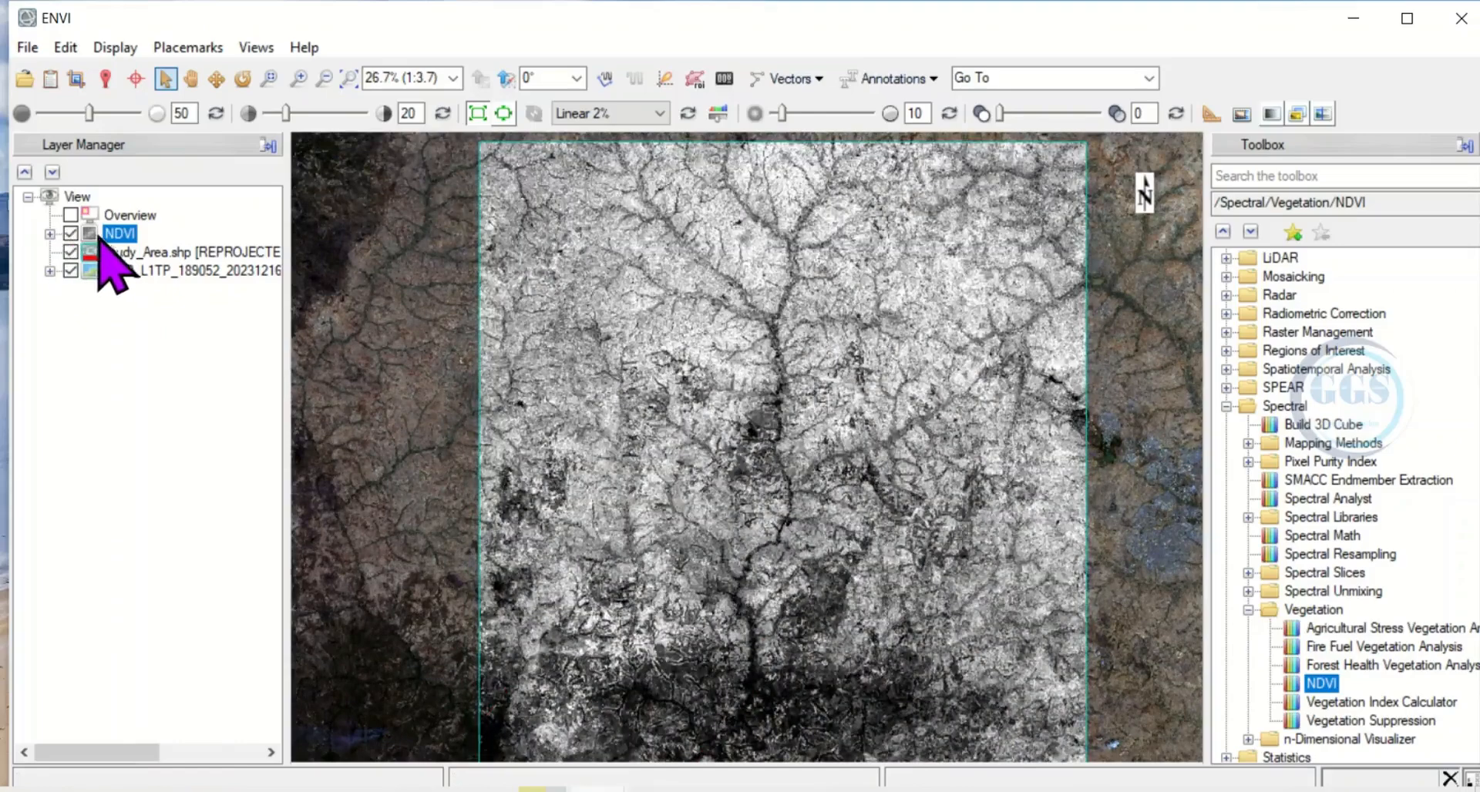
- Apply the predefined Rainbow + black color table to the NDVI layer and compare the result with the underlying scene
right_click(108, 237)
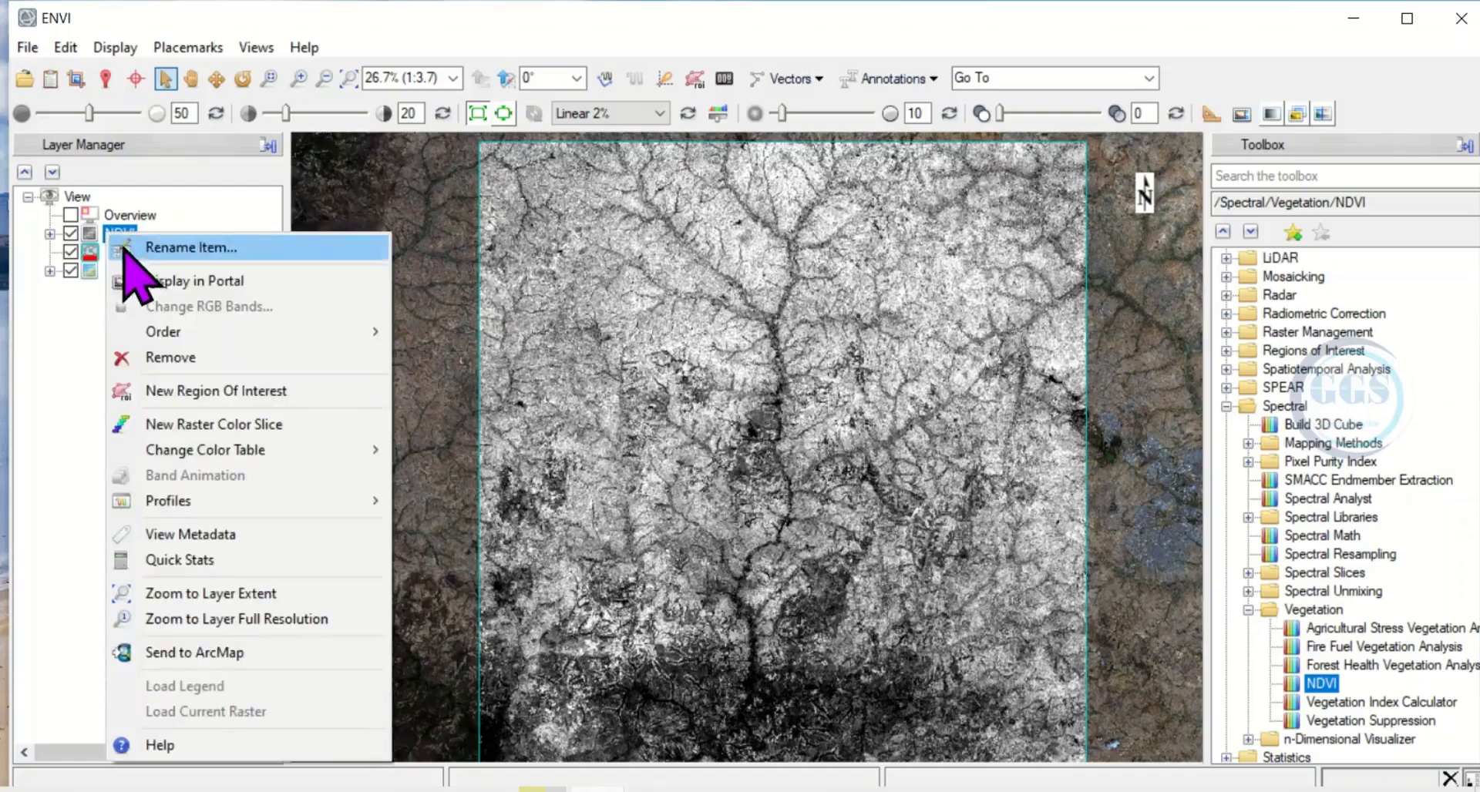
mouse_move(219, 445)
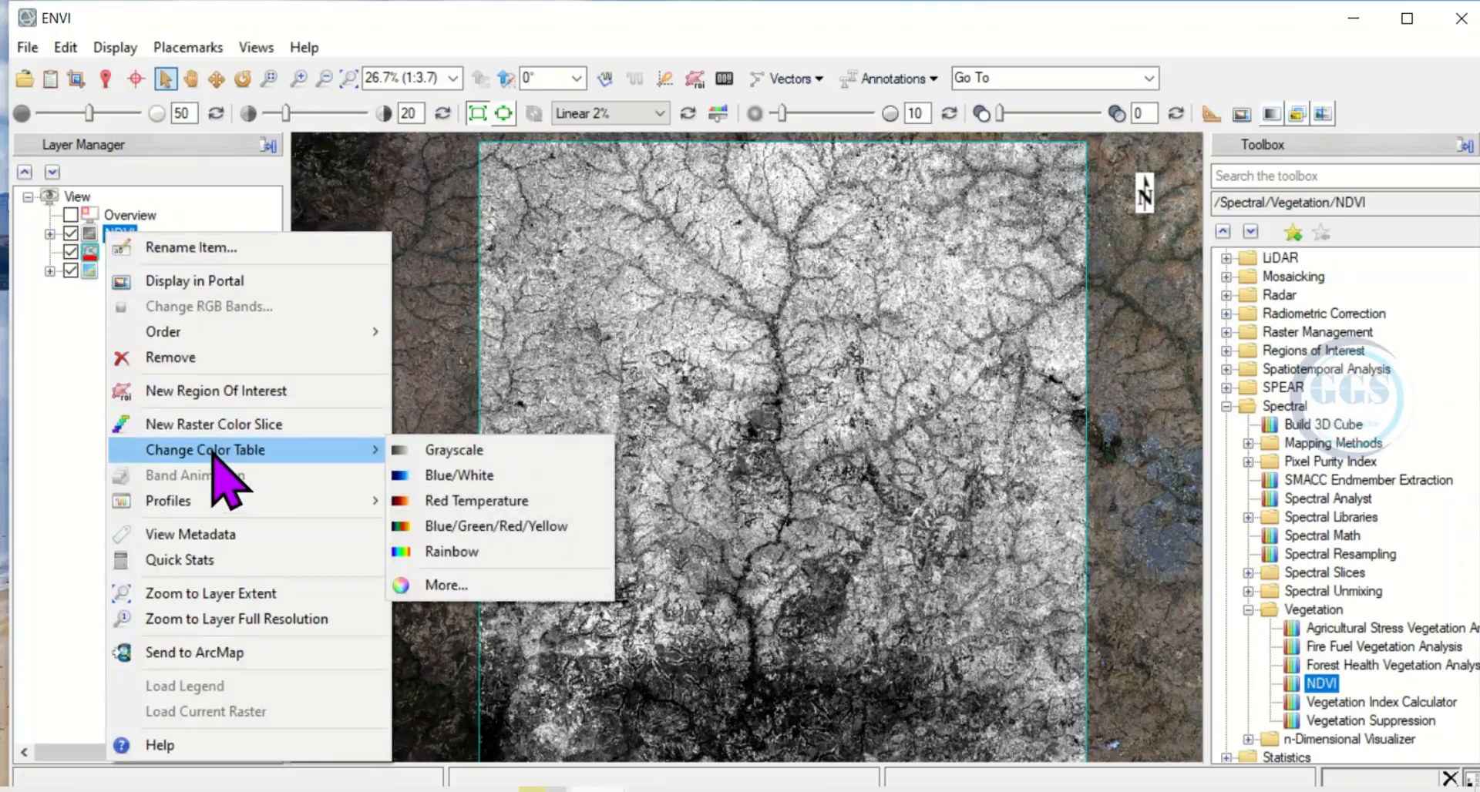
click(447, 586)
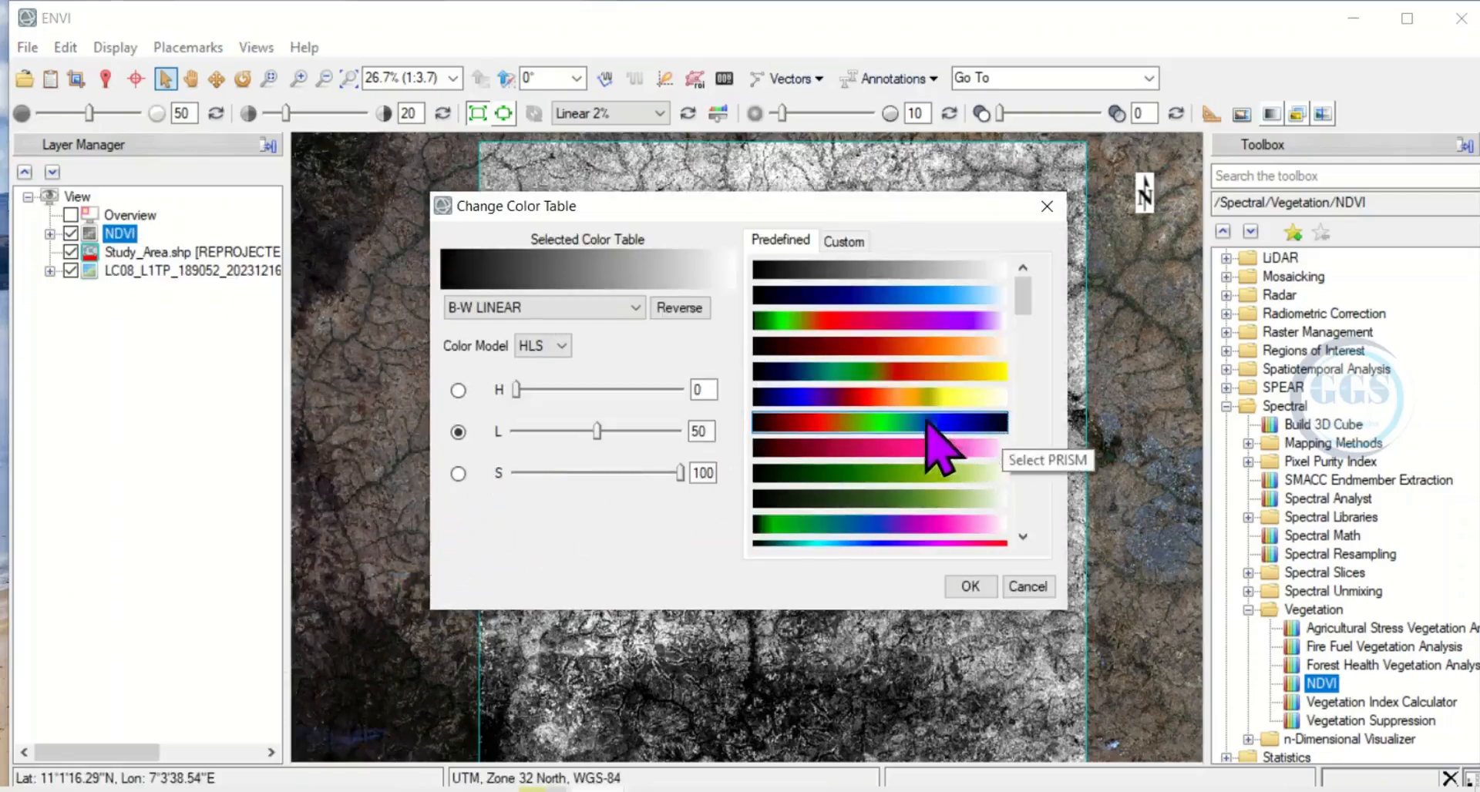
click(856, 322)
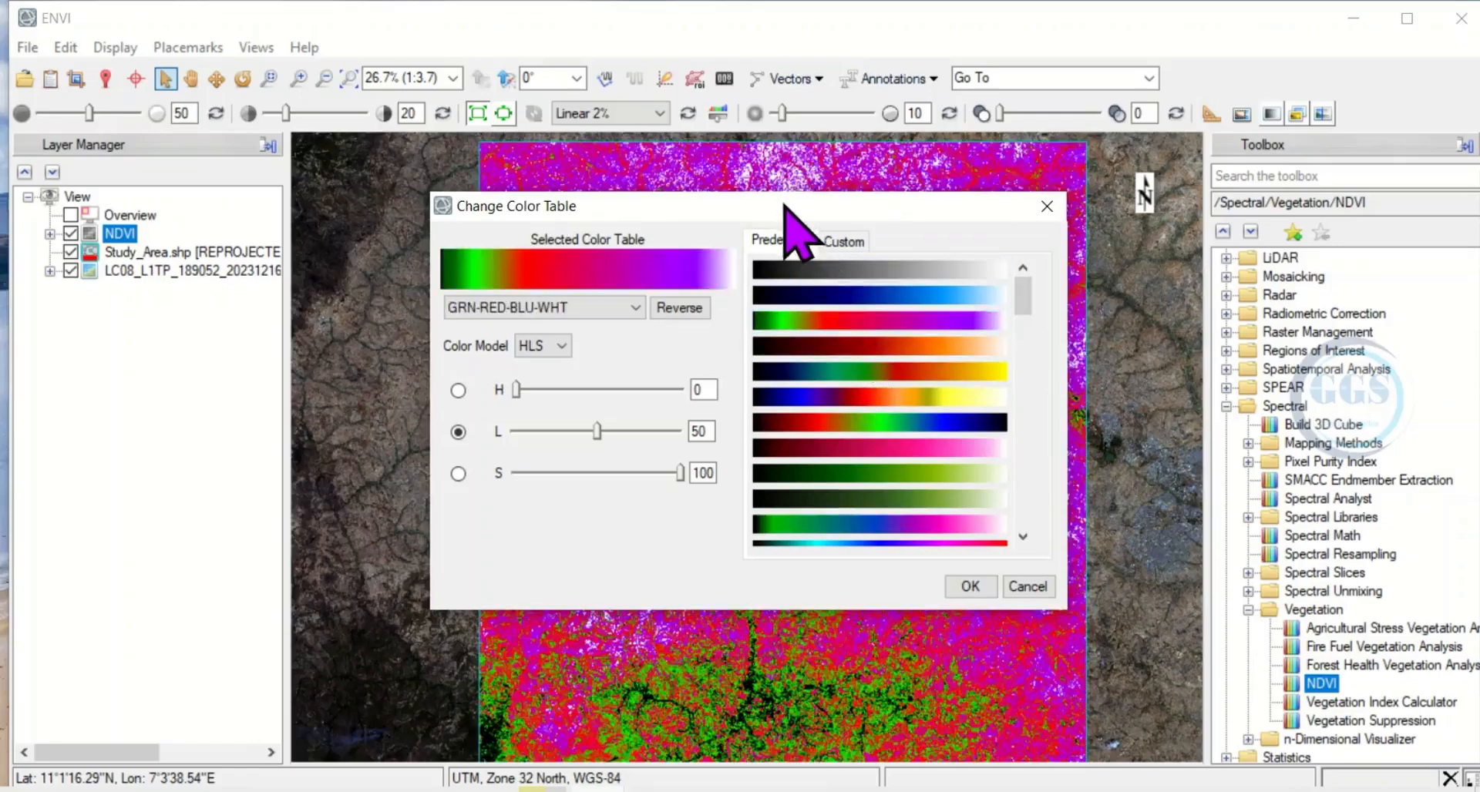
drag(784, 205, 609, 154)
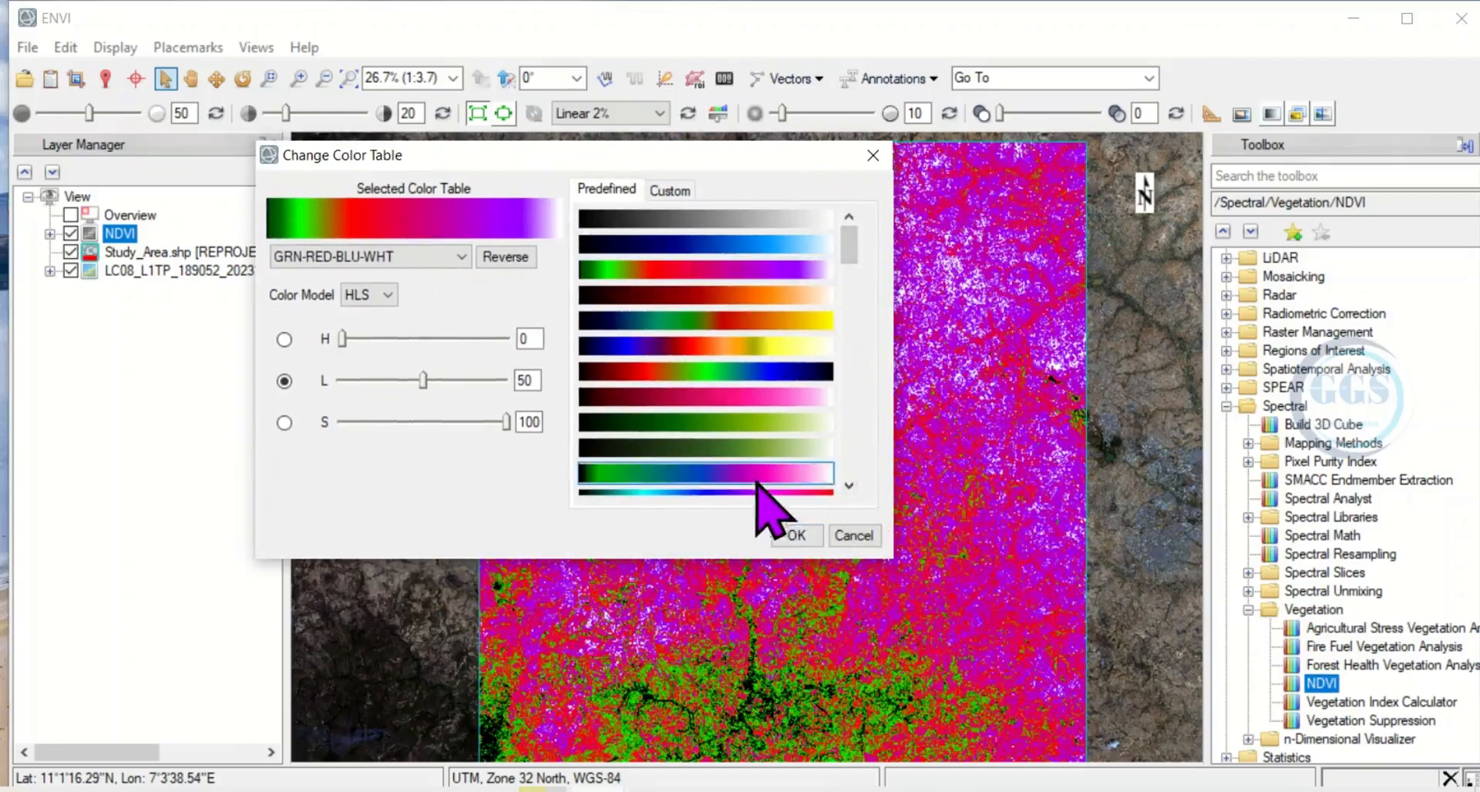
scroll(853, 381, down, 5)
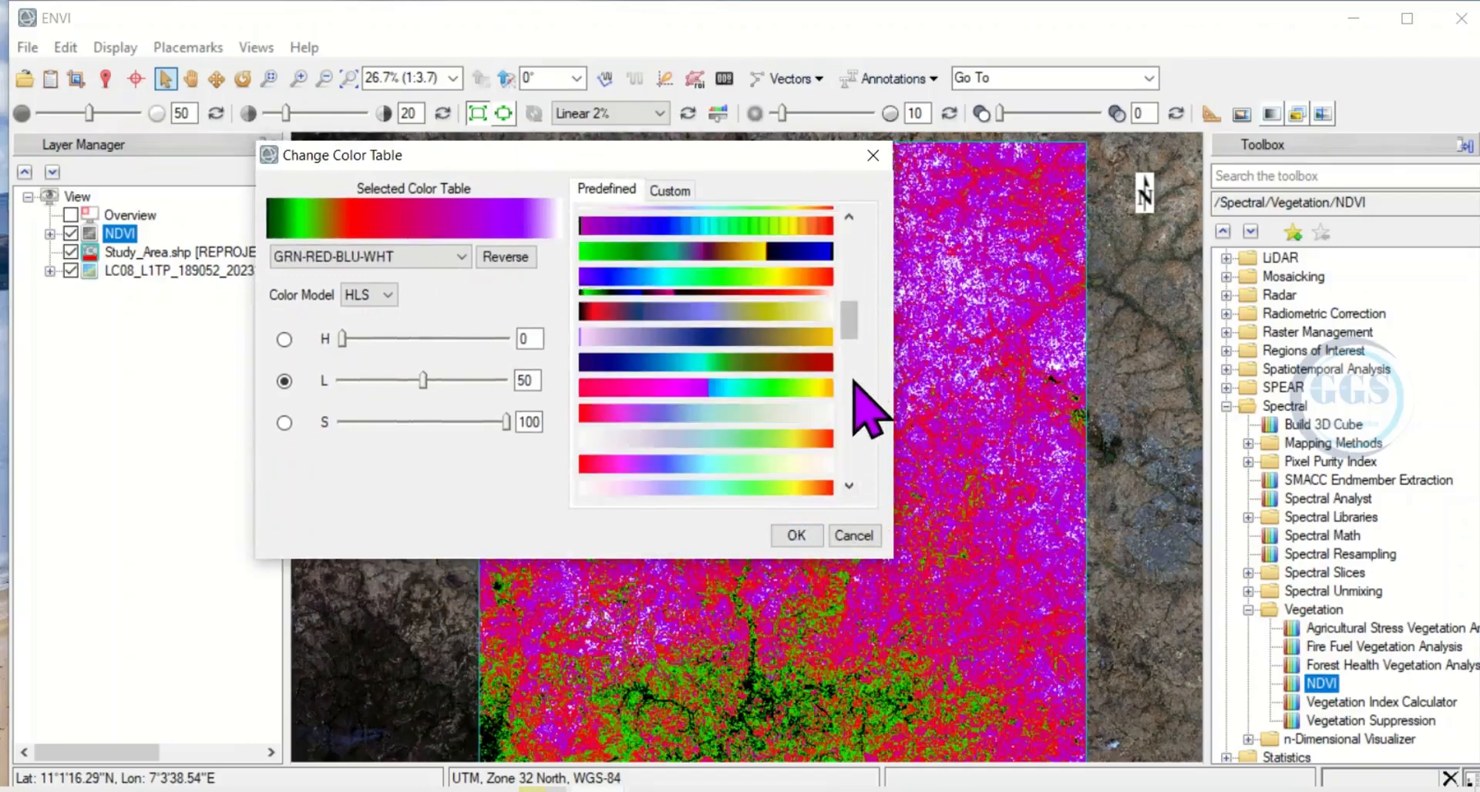
scroll(867, 408, down, 3)
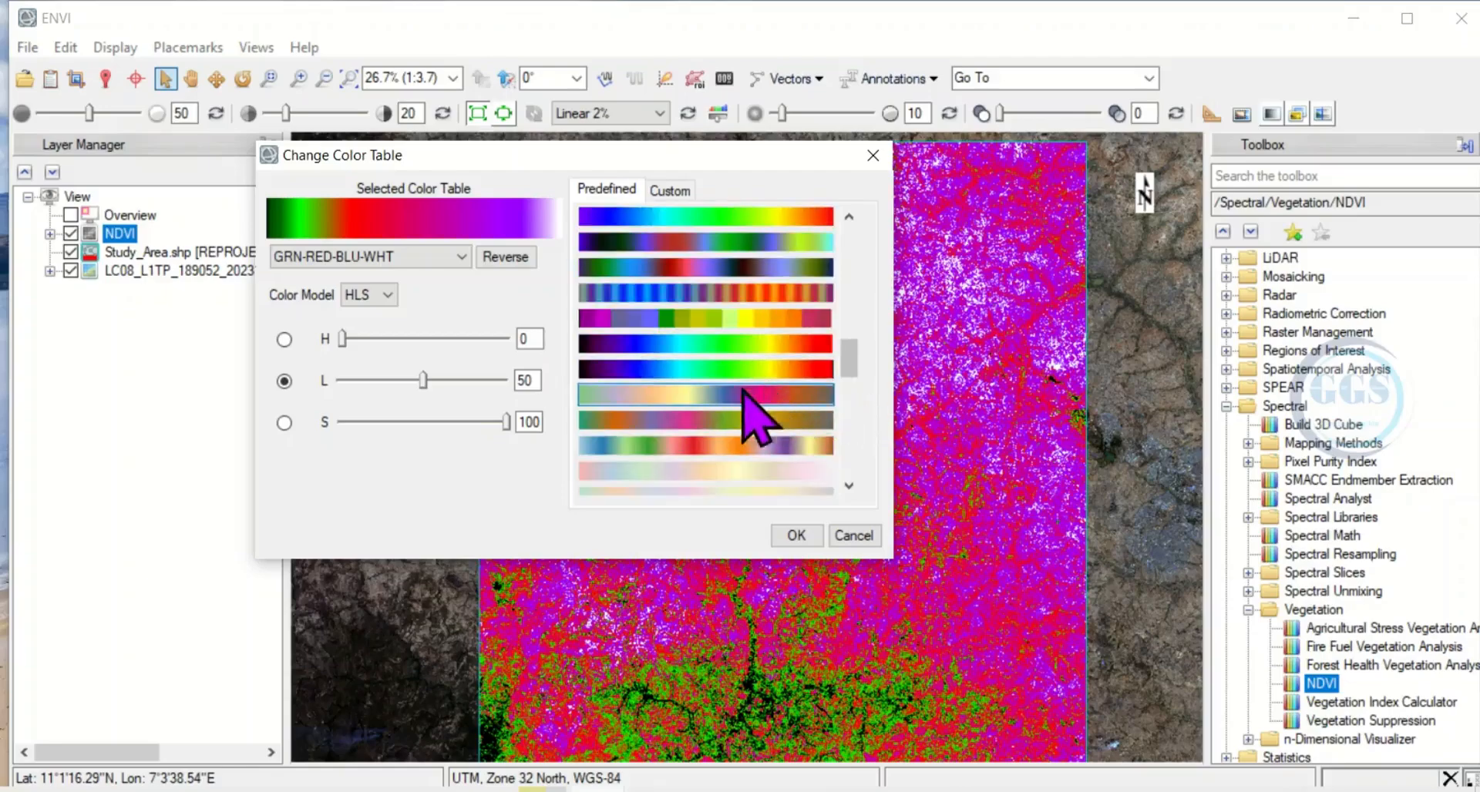
click(701, 368)
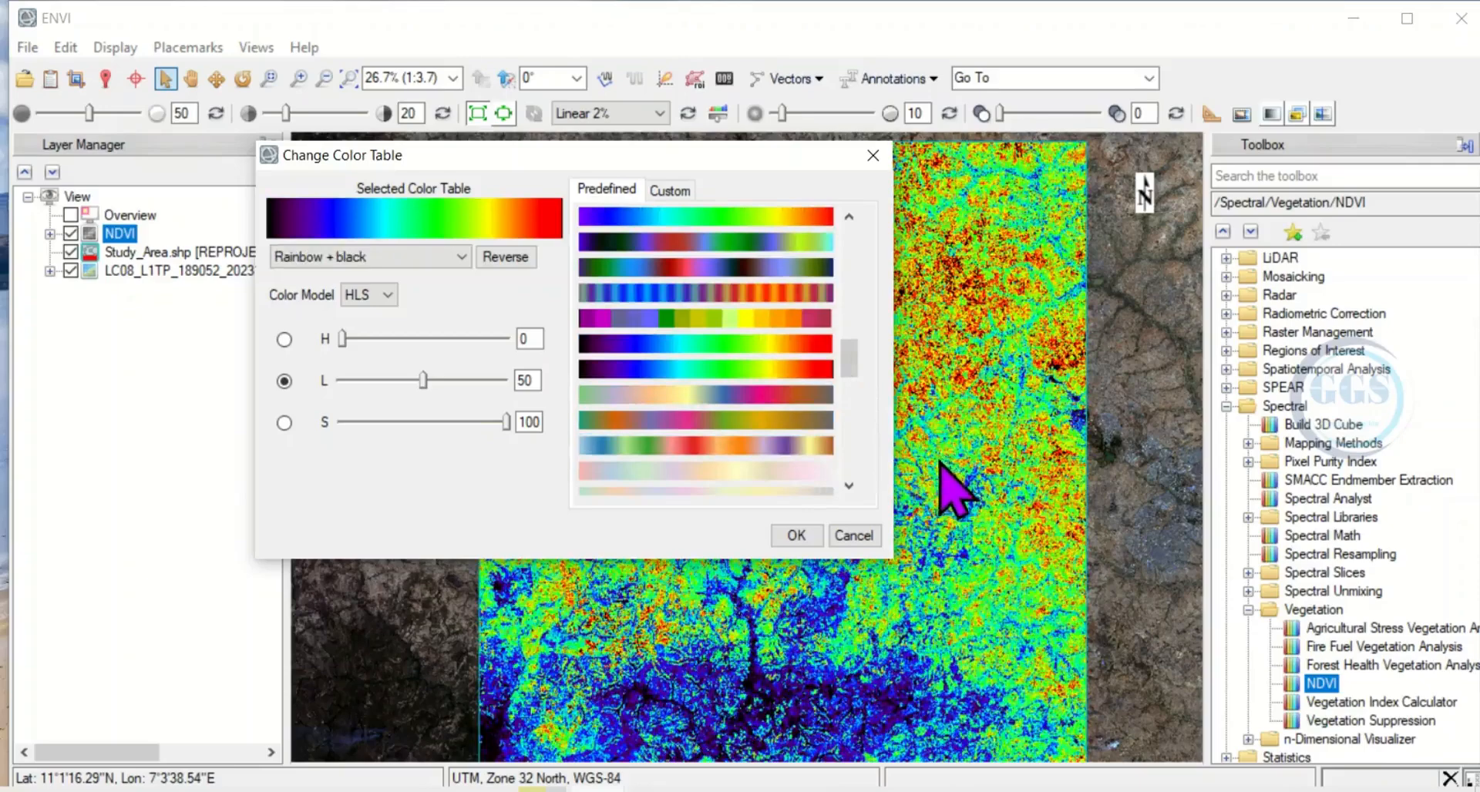
click(797, 535)
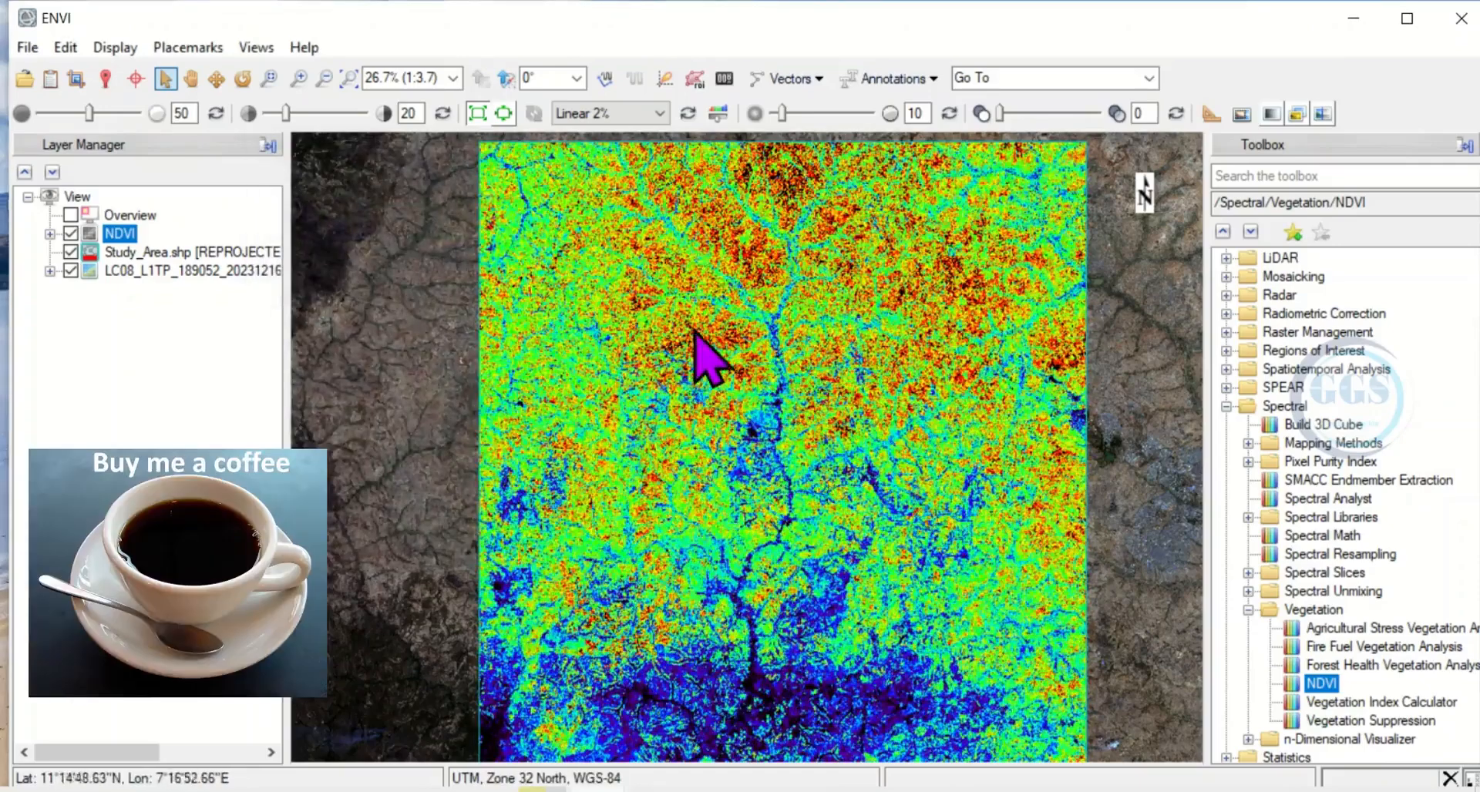
click(70, 234)
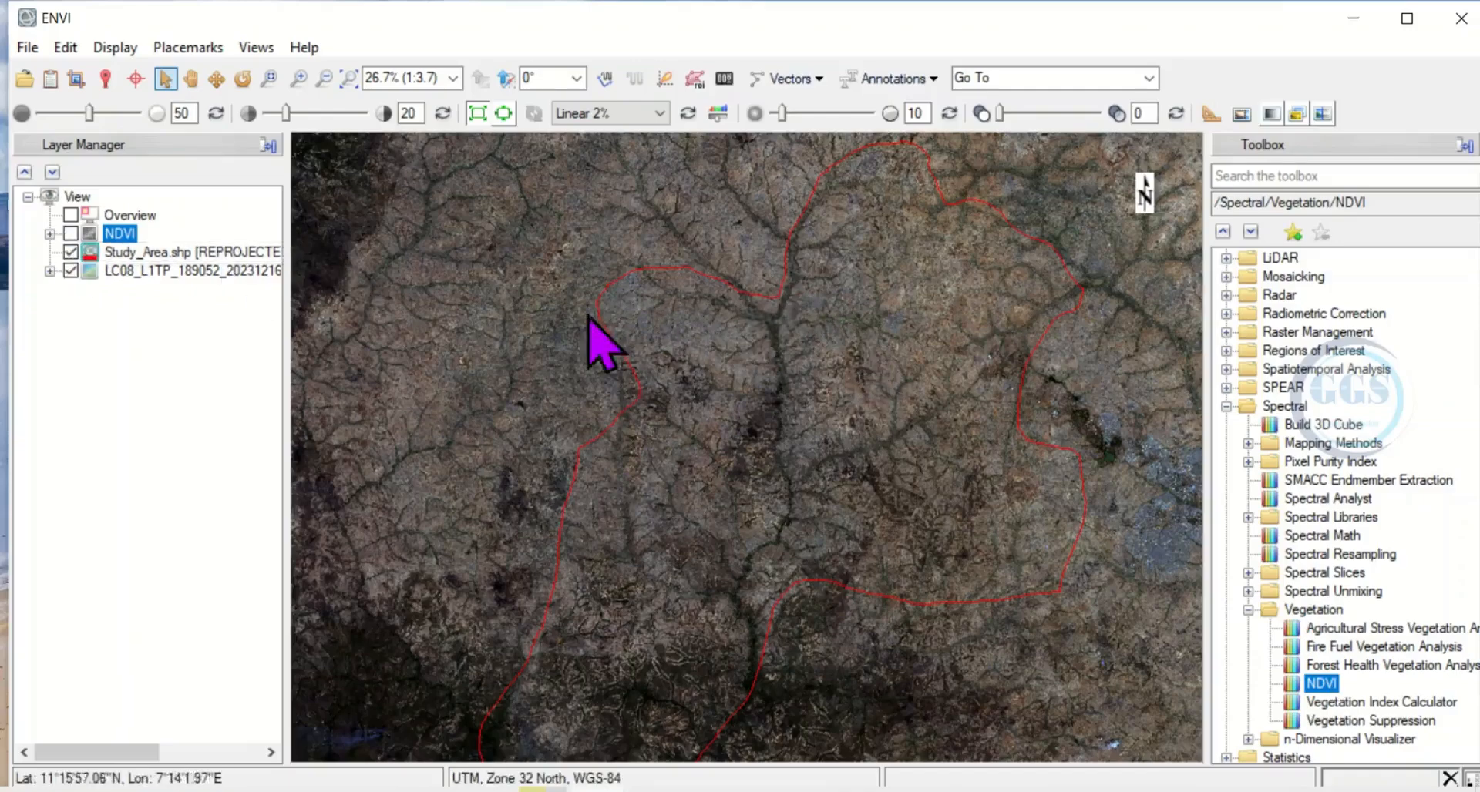
click(71, 233)
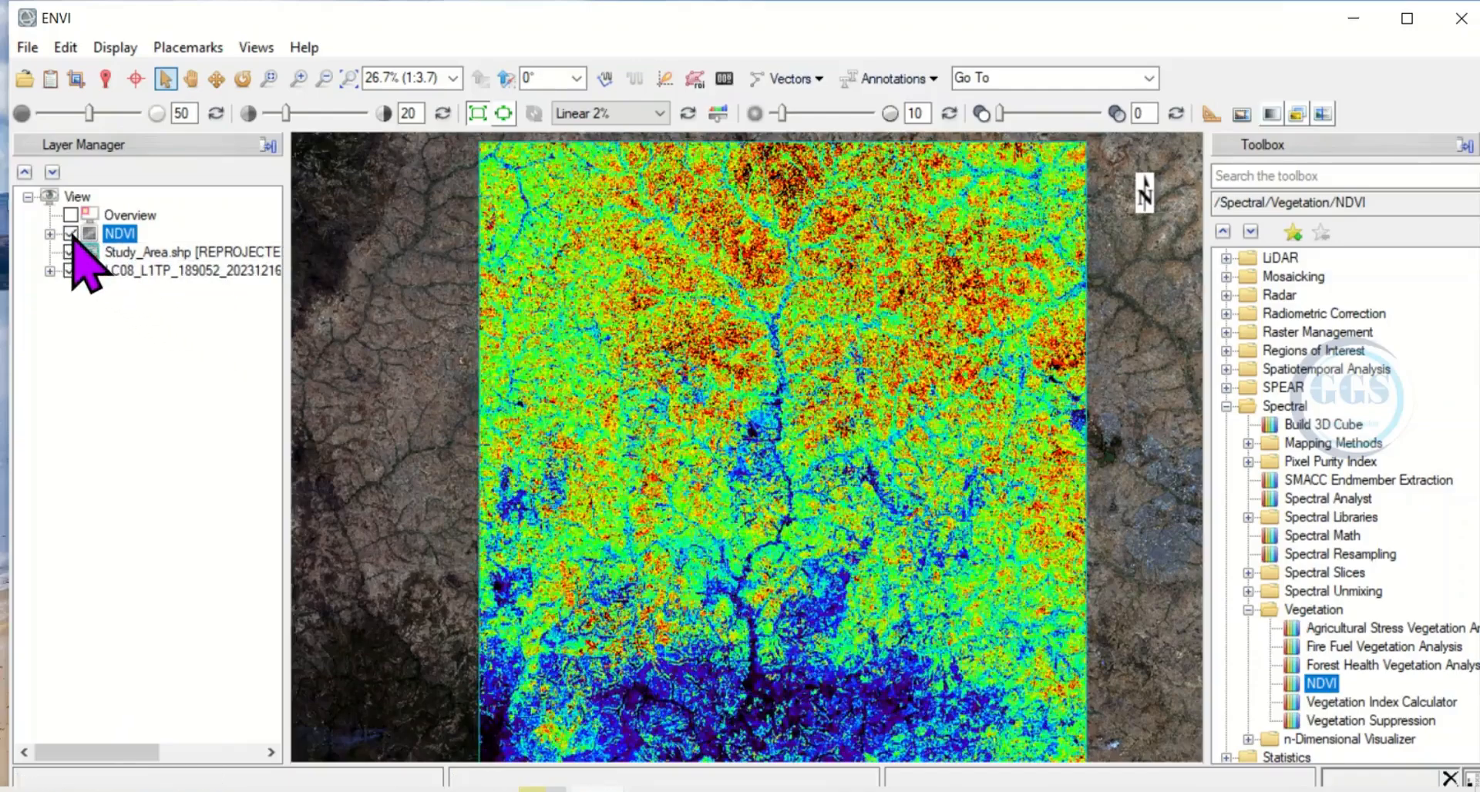
- Start Subset Data from ROIs from the Regions of Interest tools, using the NDVI raster as the input file
click(1226, 407)
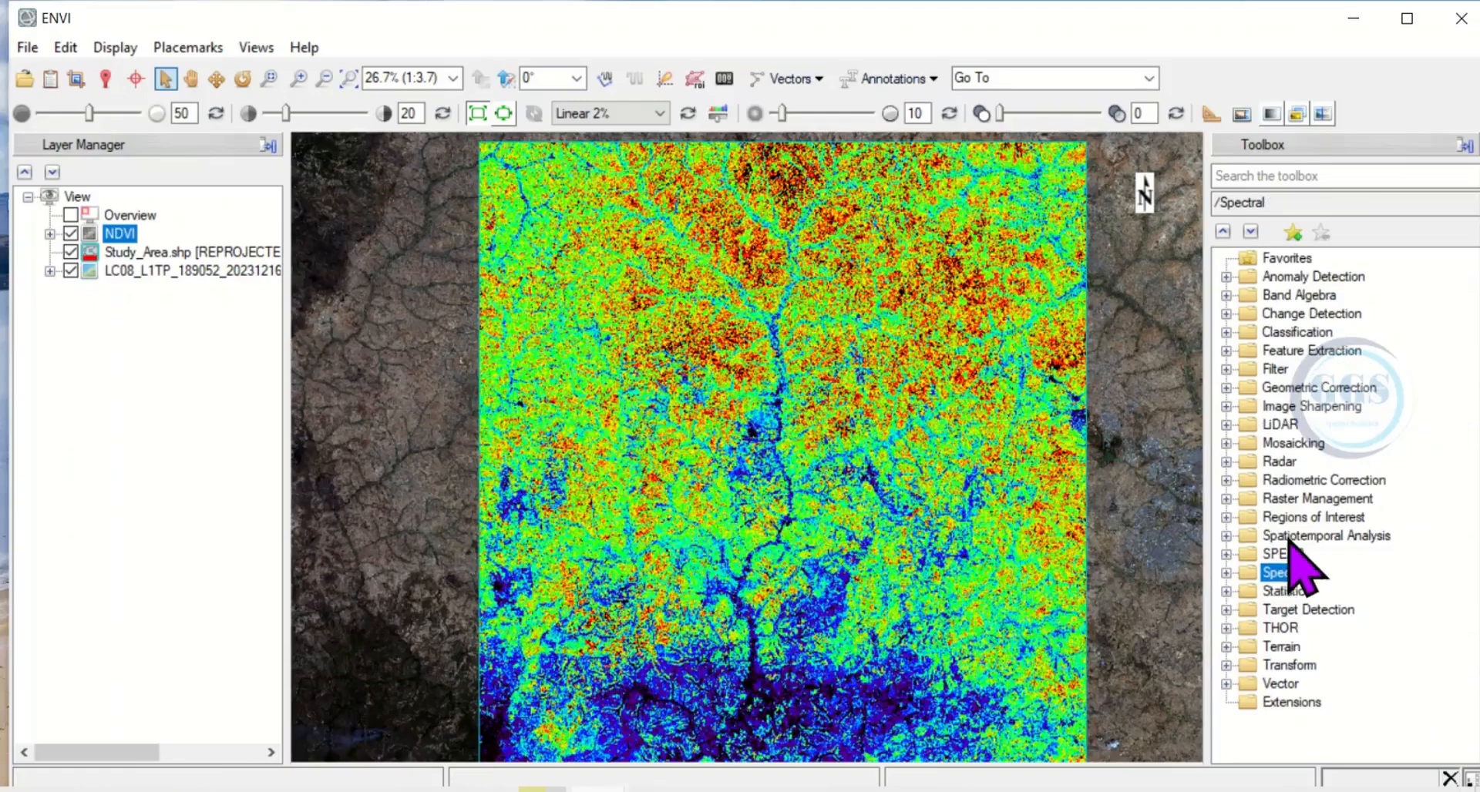
click(1268, 518)
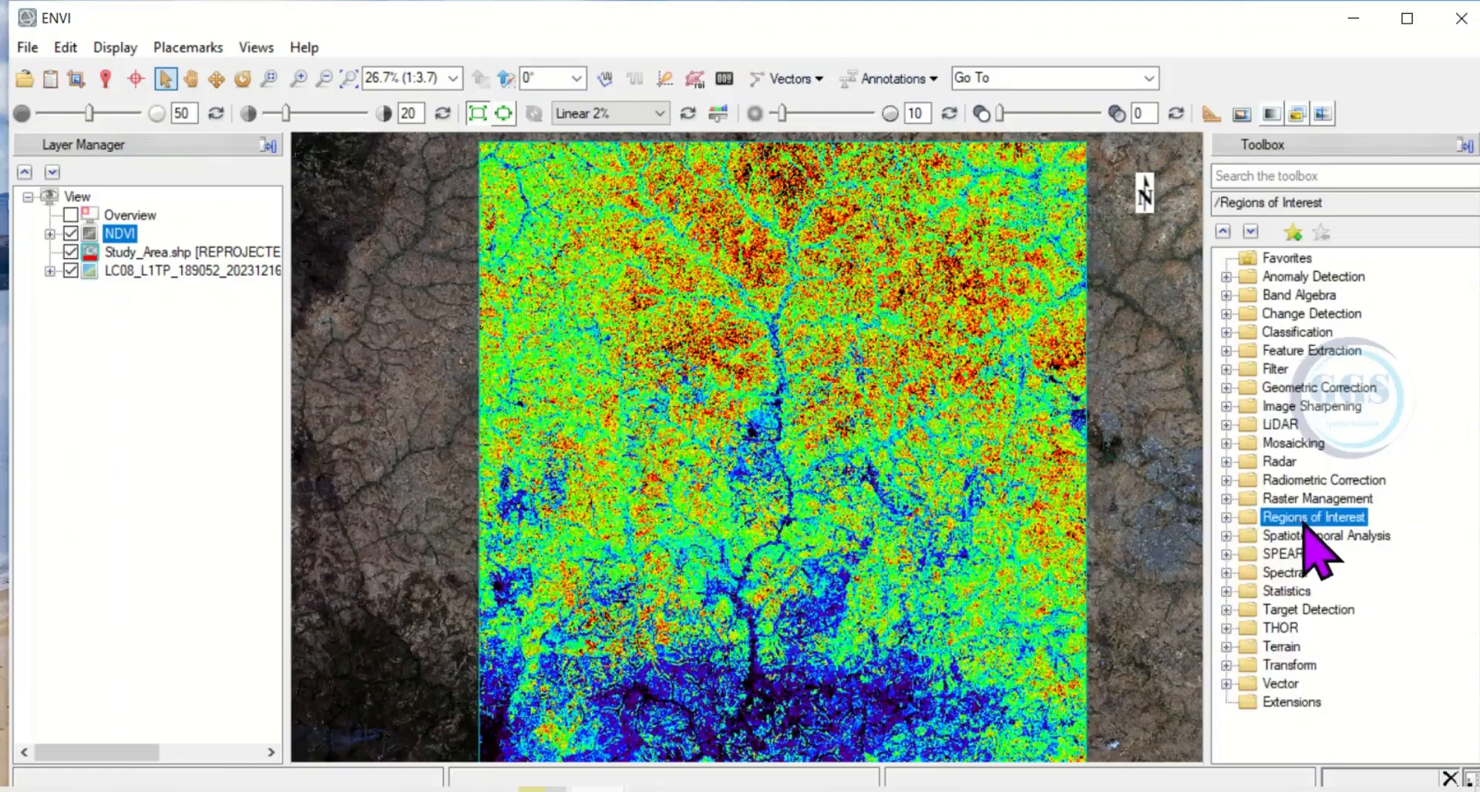
click(1226, 518)
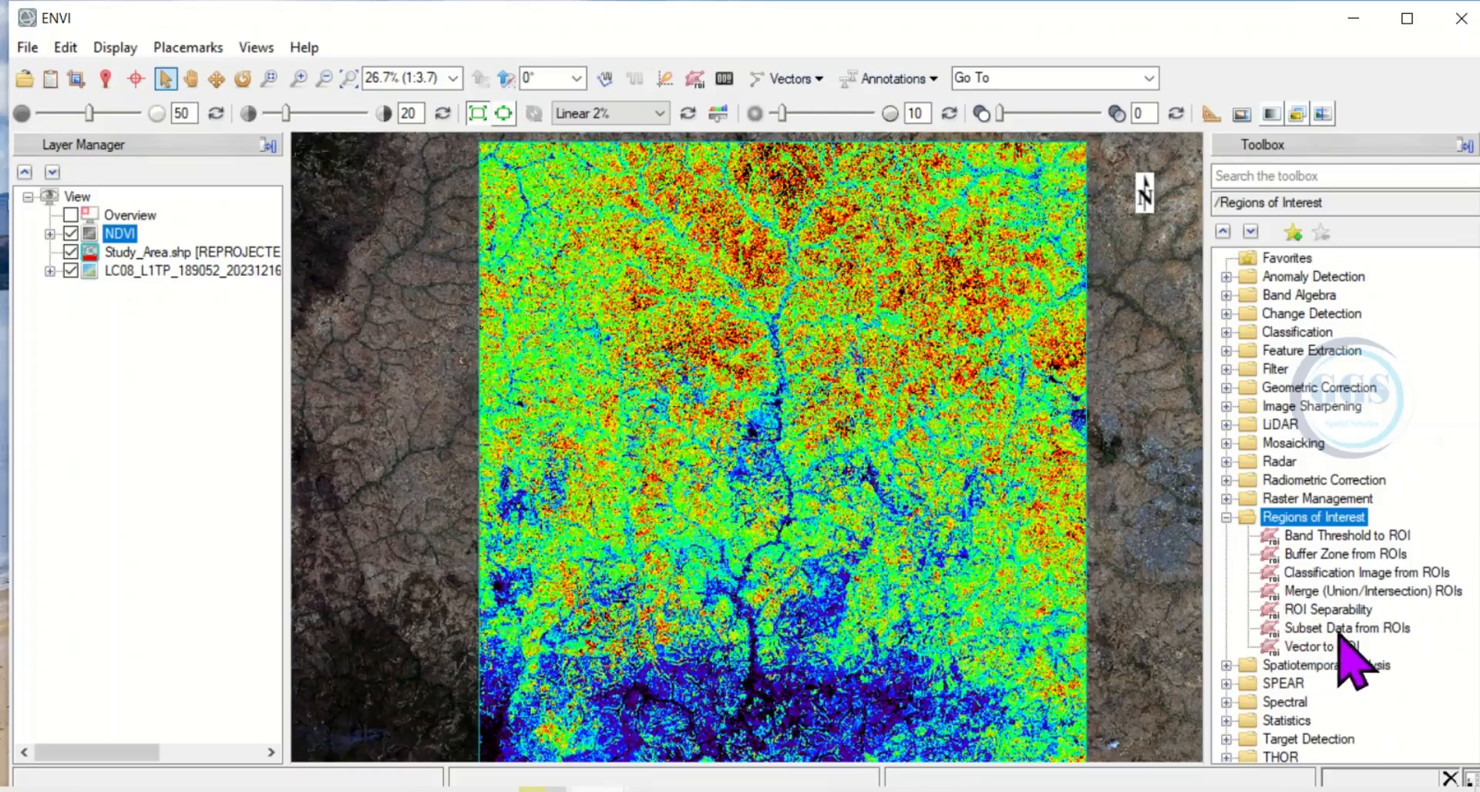
double_click(1381, 627)
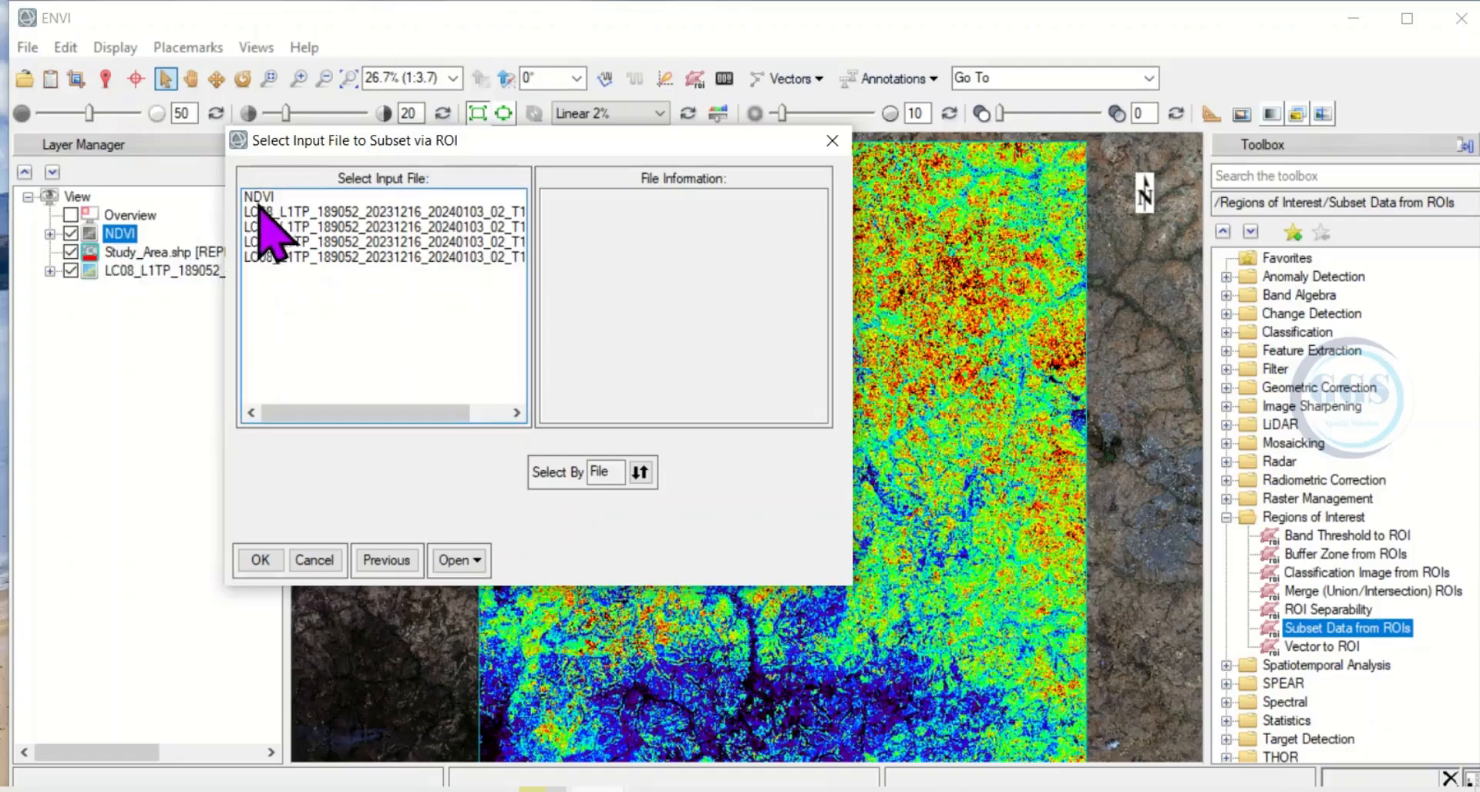
click(262, 199)
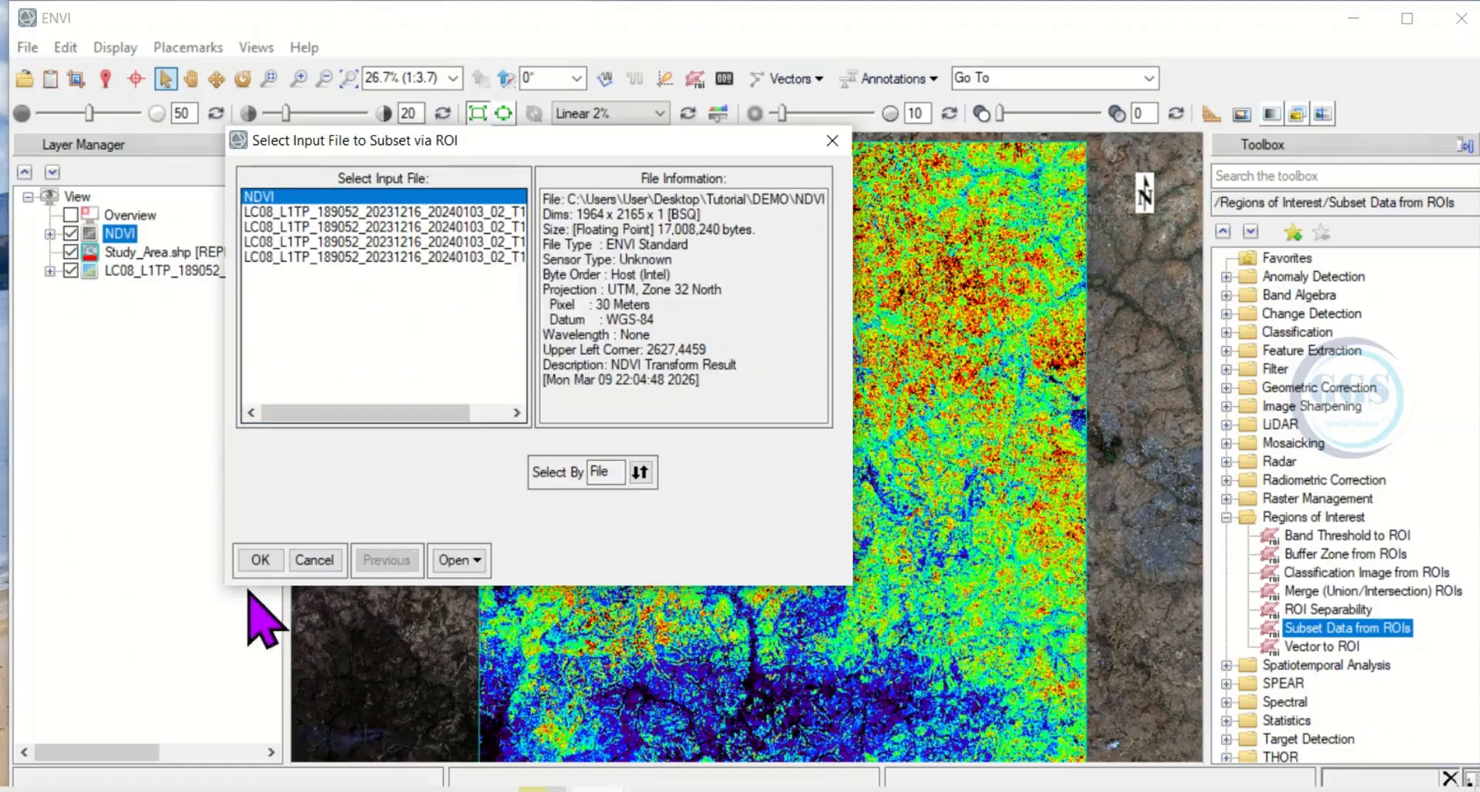
click(257, 561)
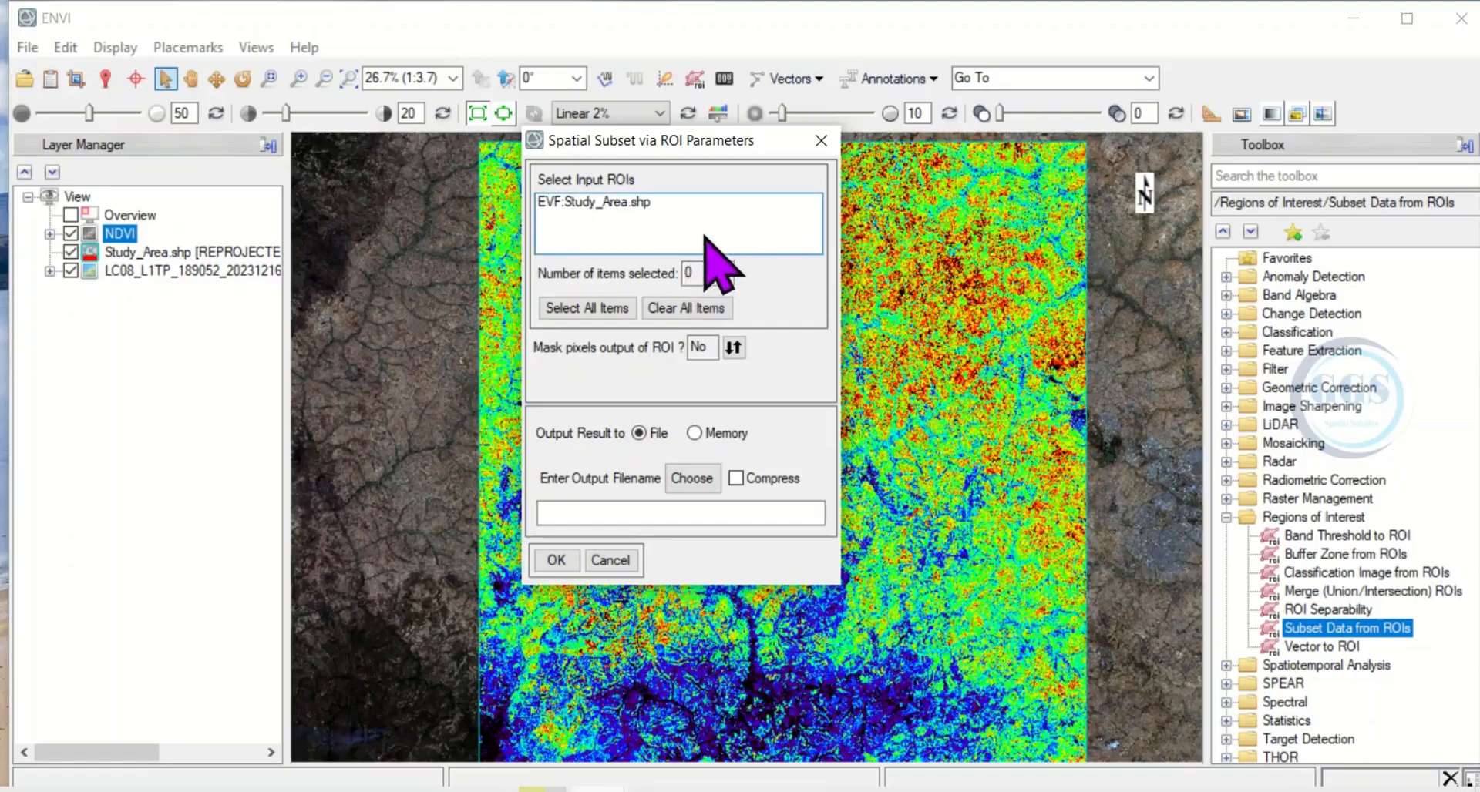
- Use Study_Area.shp as the subset ROI, mask pixels outside it, and set the mask background value to 0
click(599, 201)
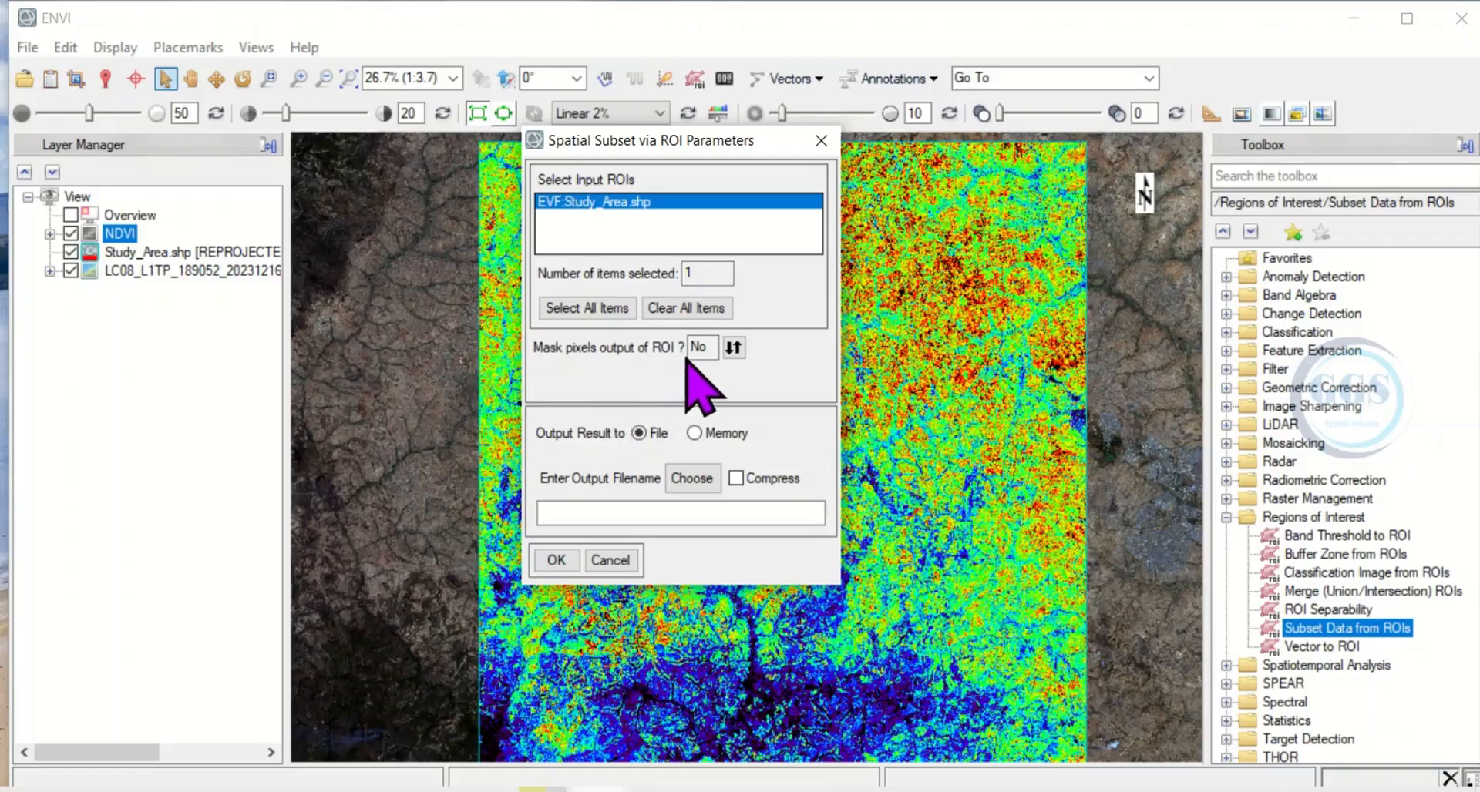
click(733, 348)
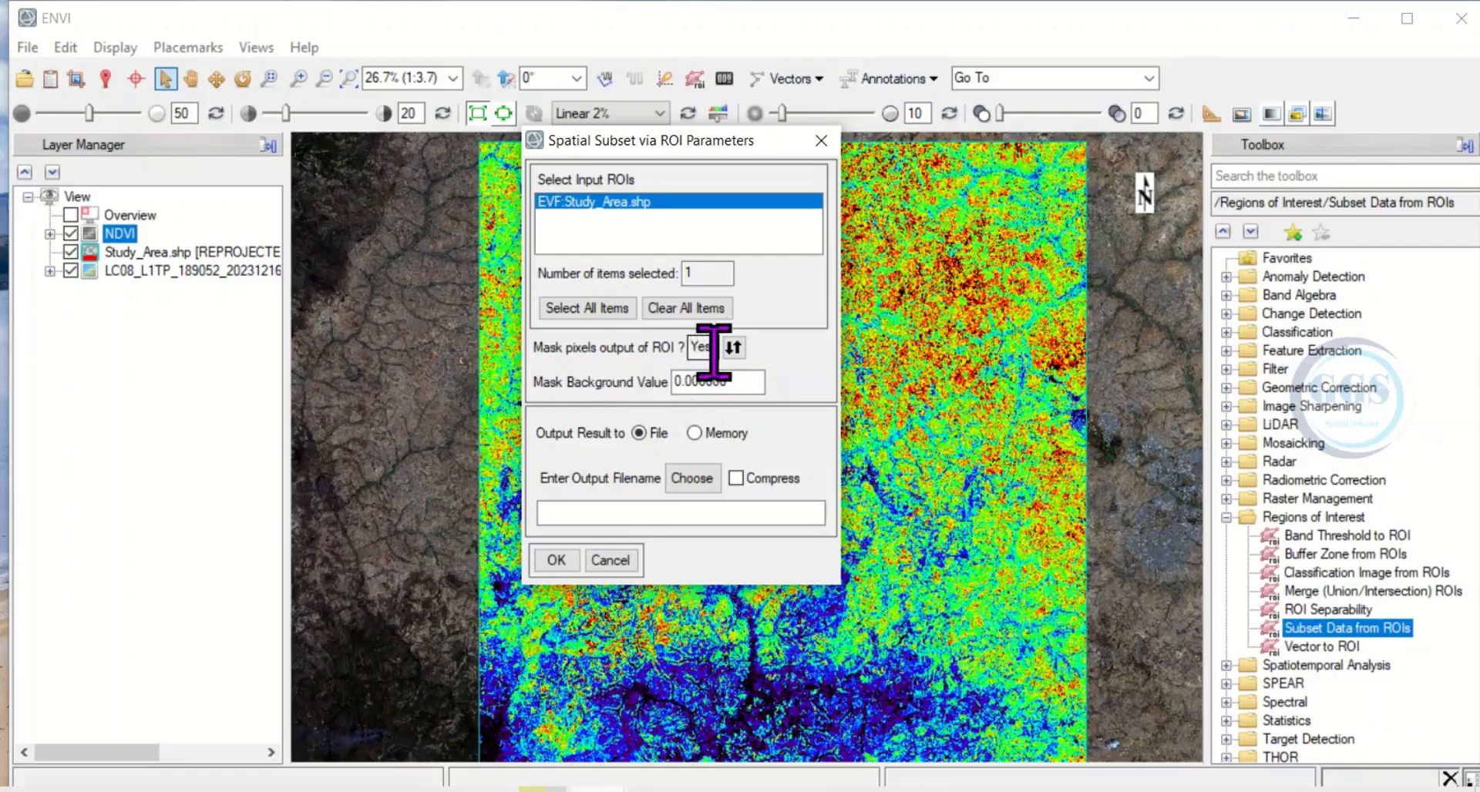
double_click(674, 382)
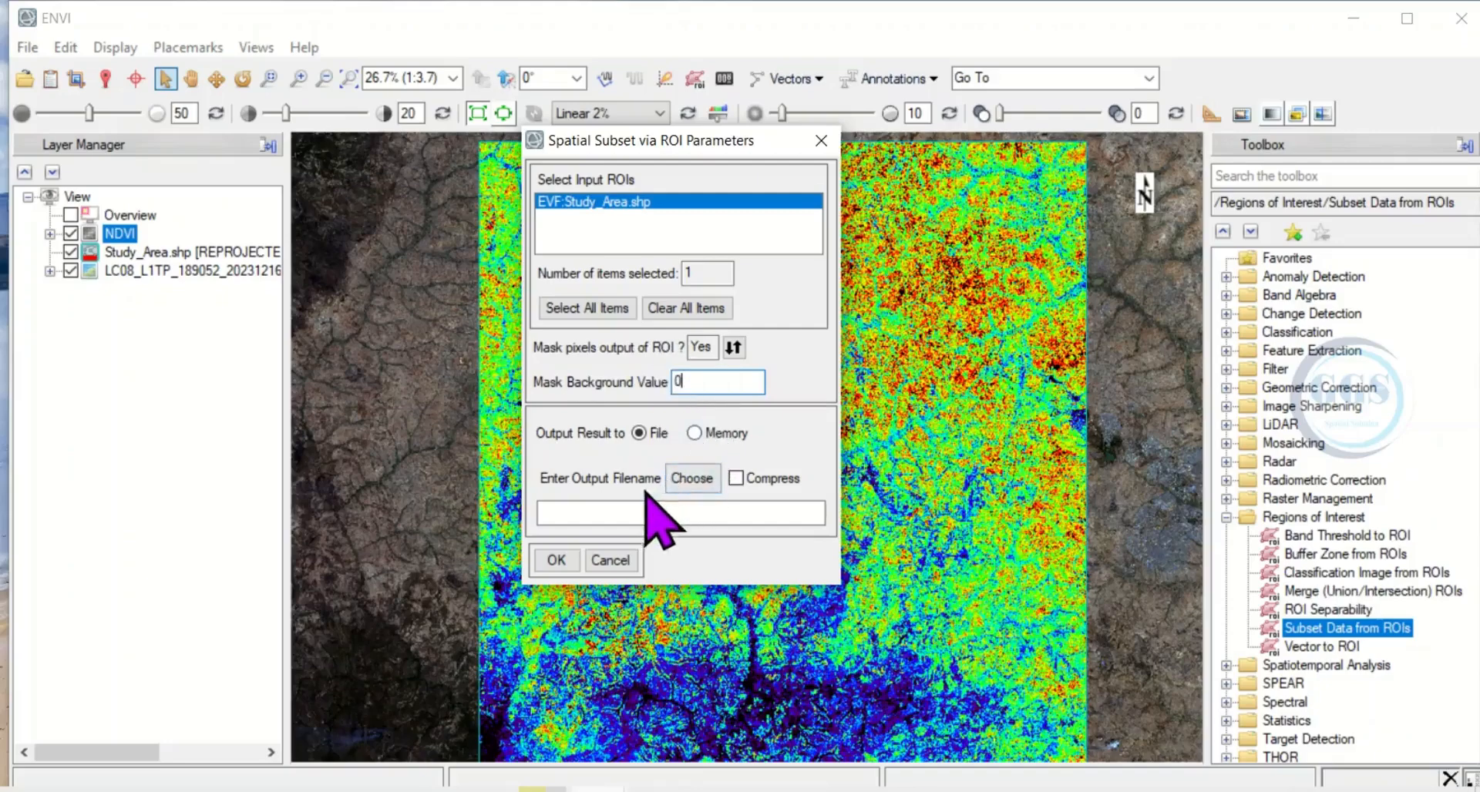
- Set the output file to NDVI_final in the DEMO folder and run the spatial subset
click(691, 477)
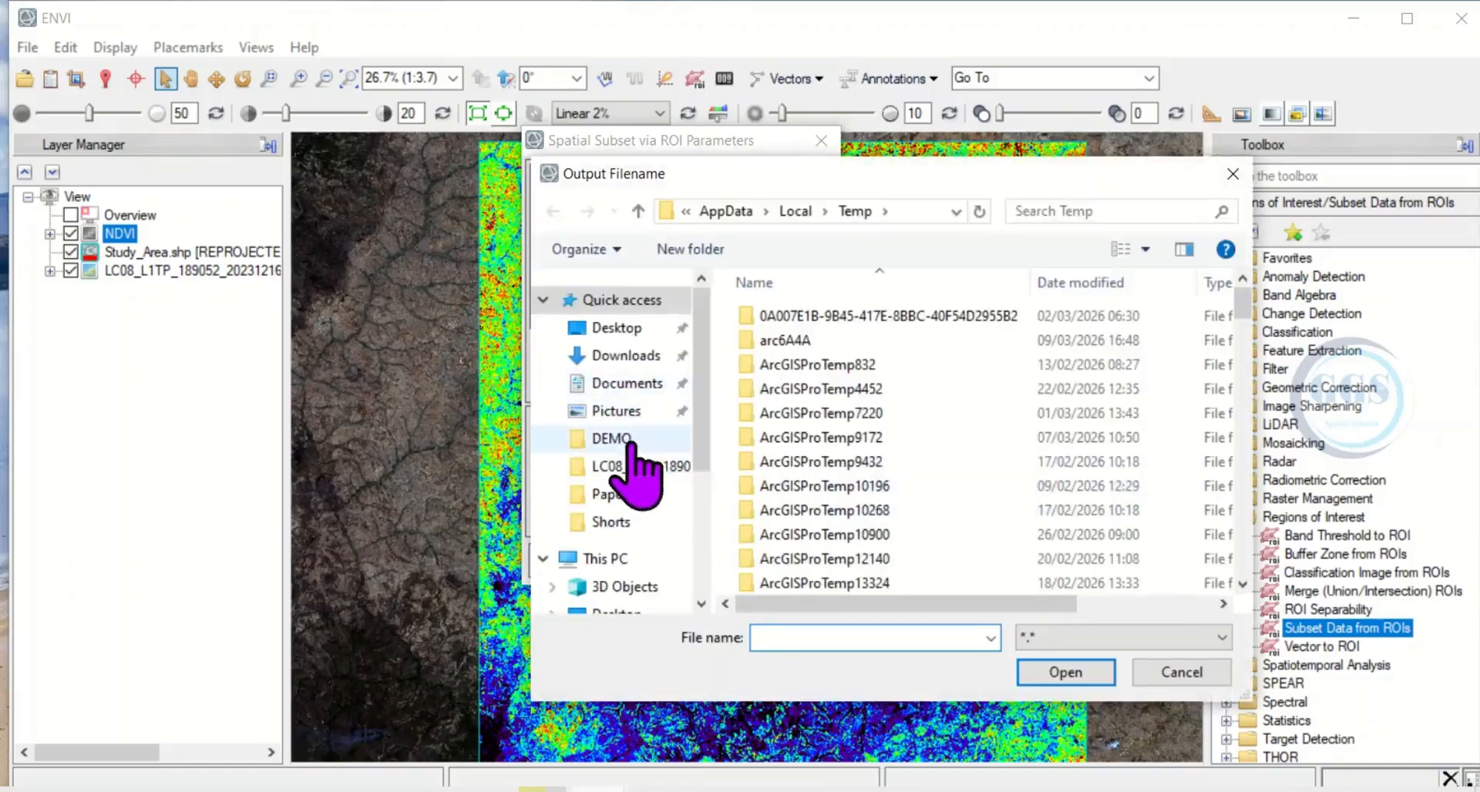
click(616, 437)
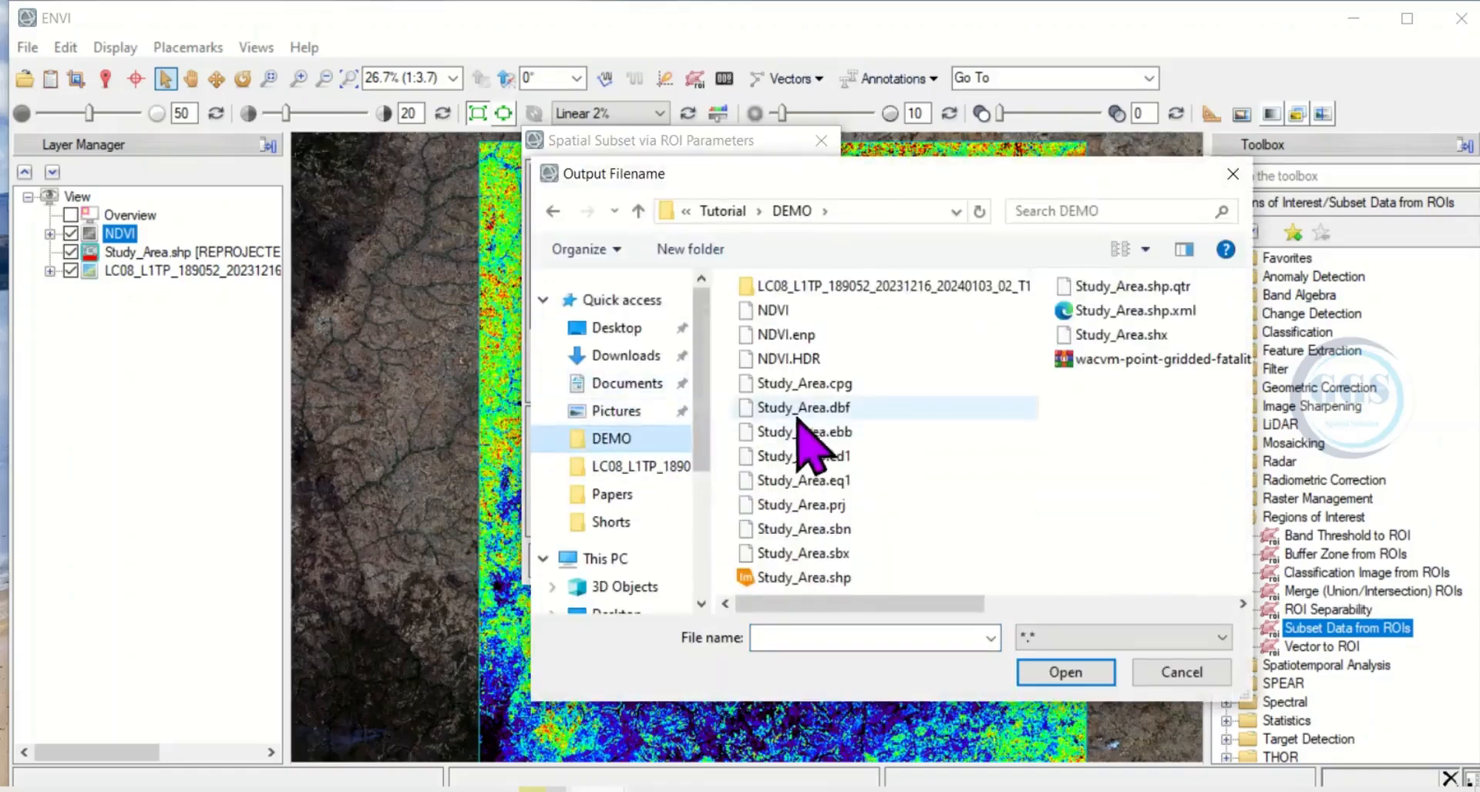
click(773, 310)
double_click(800, 636)
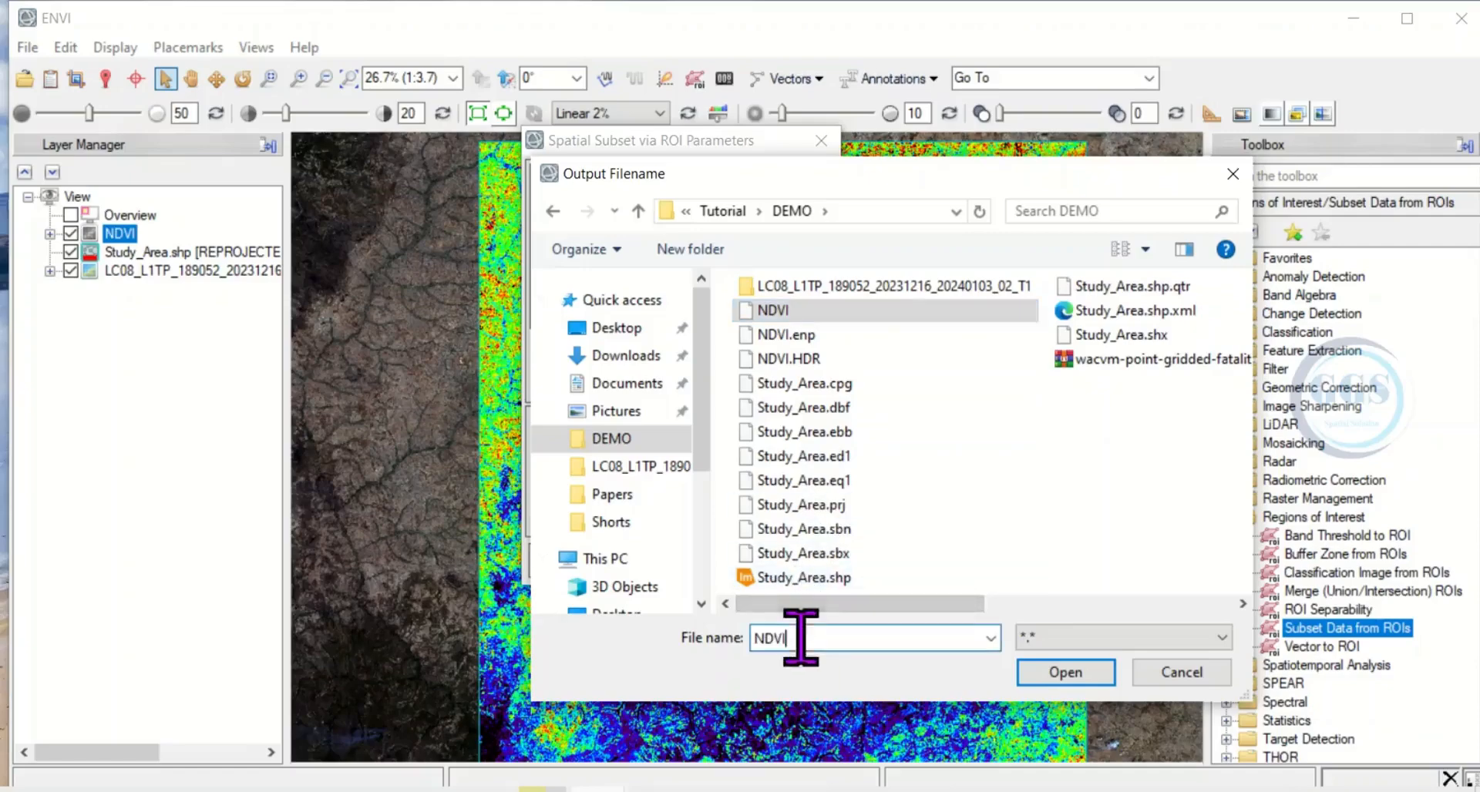
text(_final)
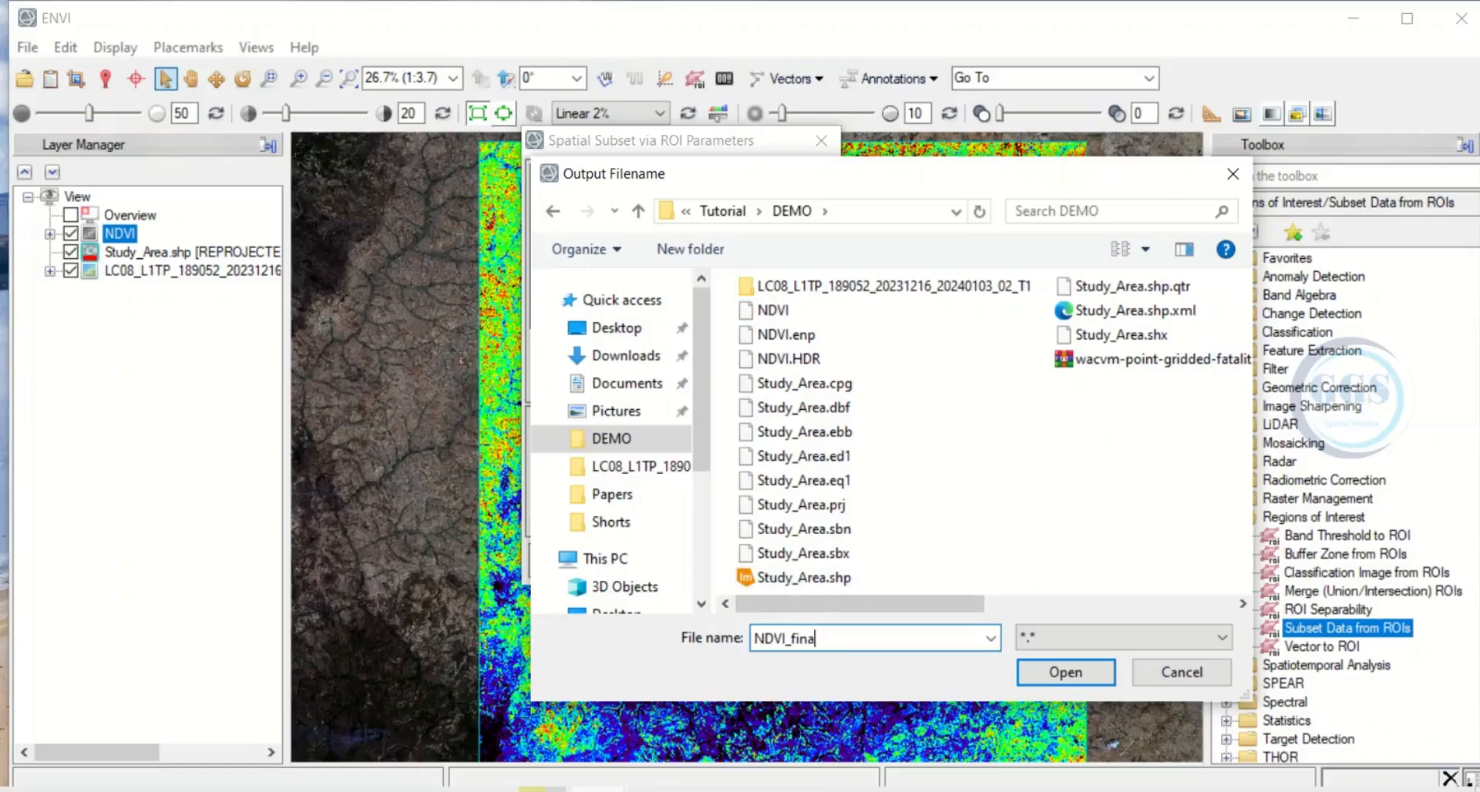
click(1063, 672)
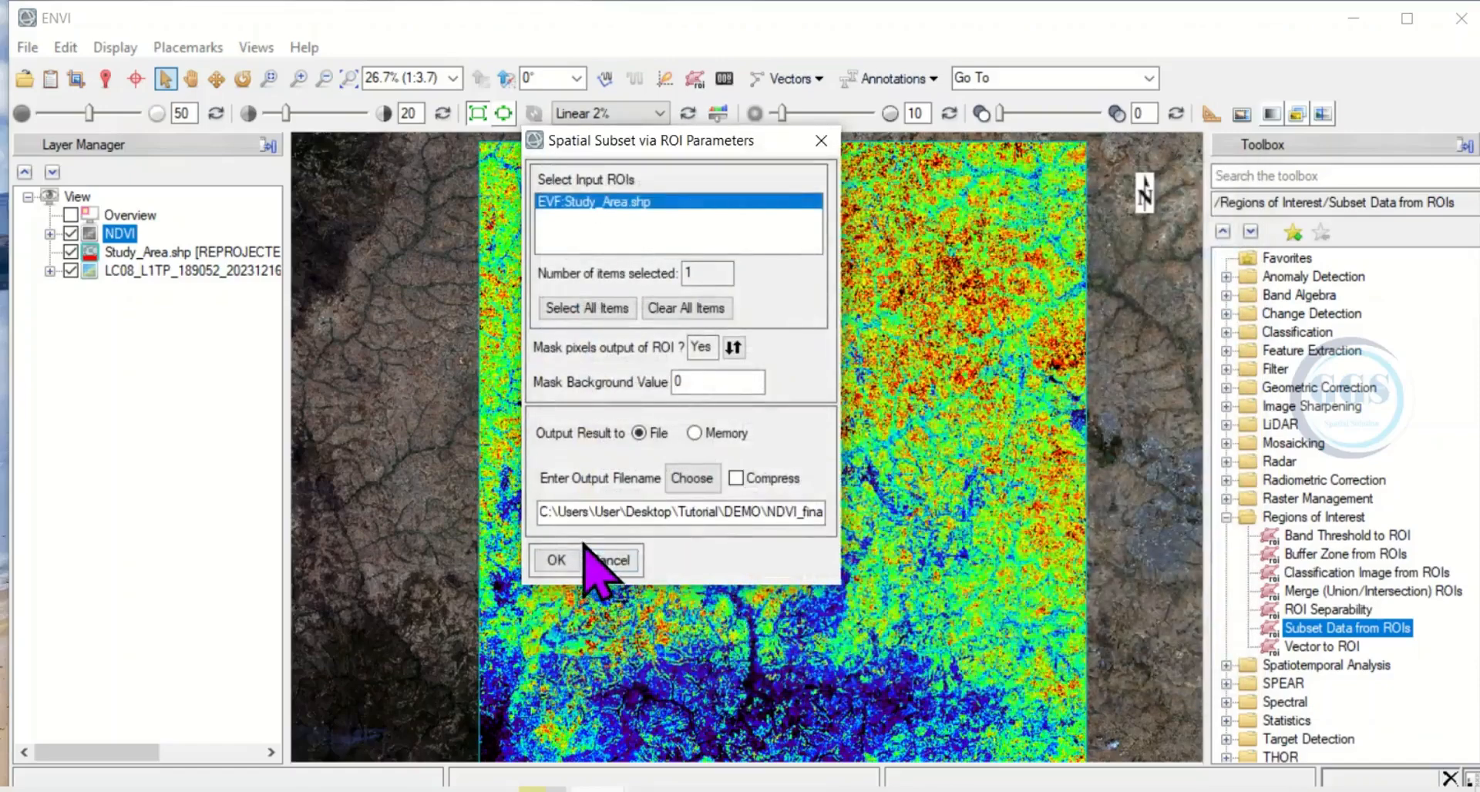
click(556, 561)
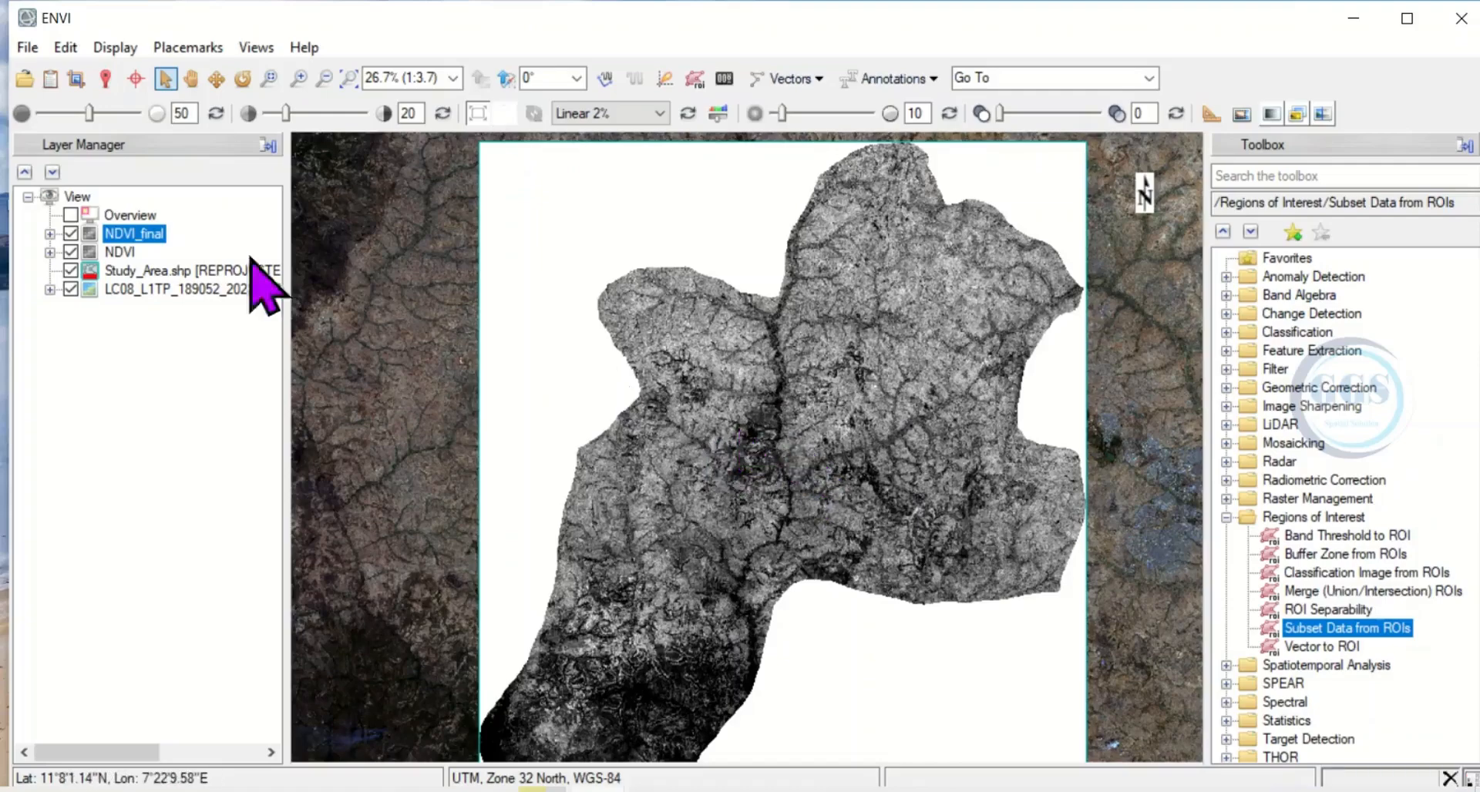
- Hide the NDVI, Study_Area.shp and Landsat layers so that only NDVI_final is displayed, and expand its layer entry
click(70, 289)
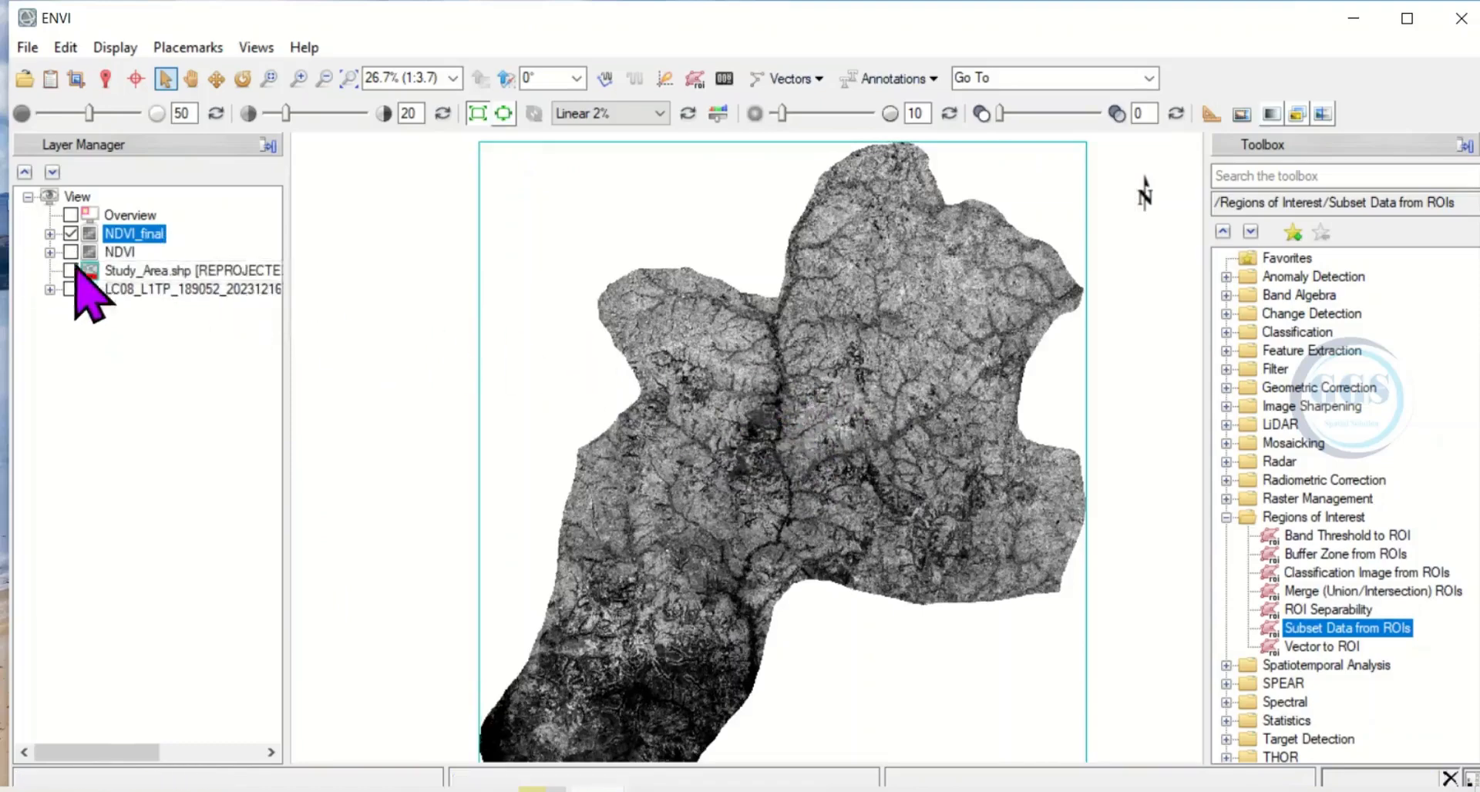
click(50, 235)
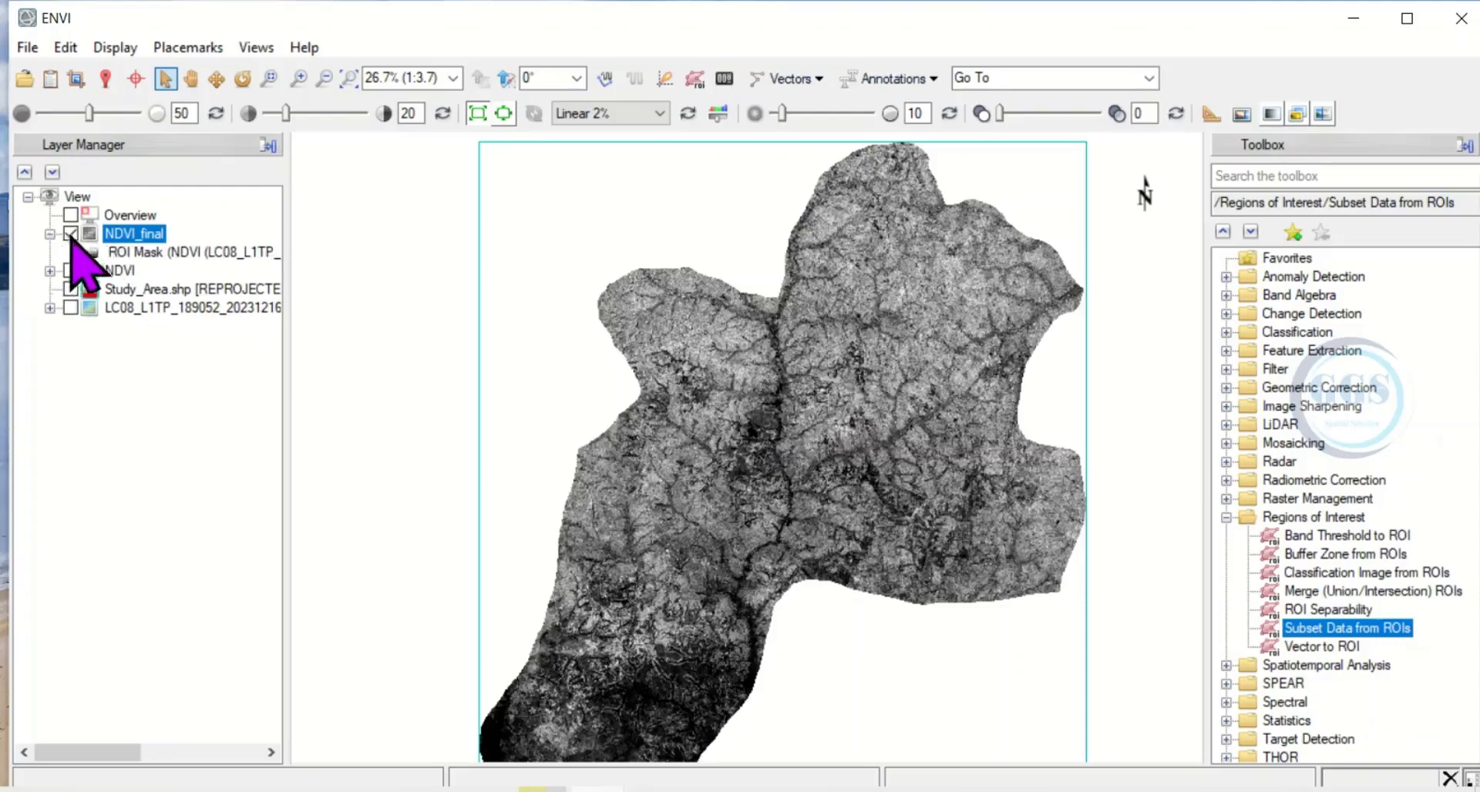
- Preview predefined color tables such as CB-Greens, CB-BuGn and CB-Greys on the NDVI_final layer, and apply Rainbow + white
right_click(113, 236)
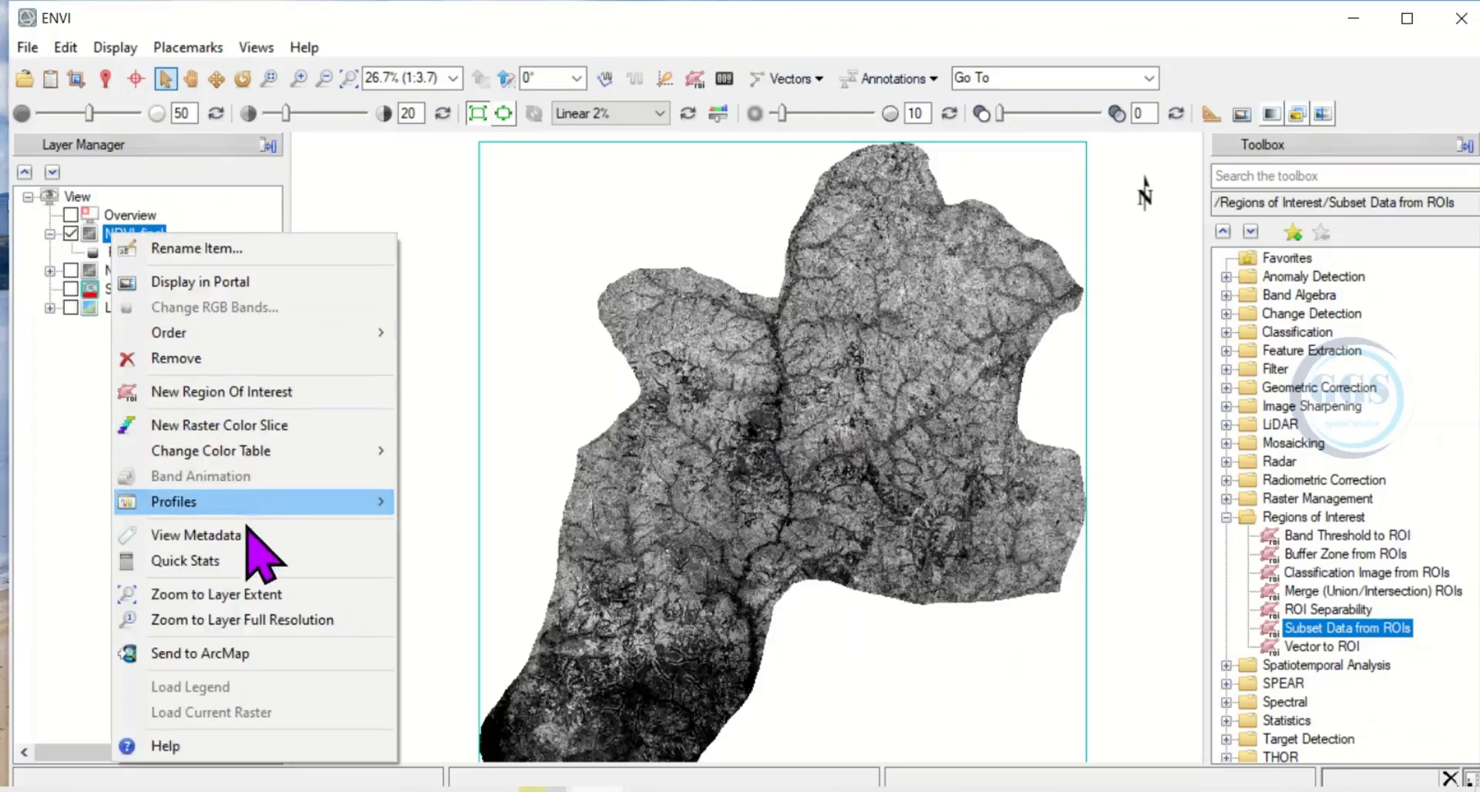
mouse_move(248, 455)
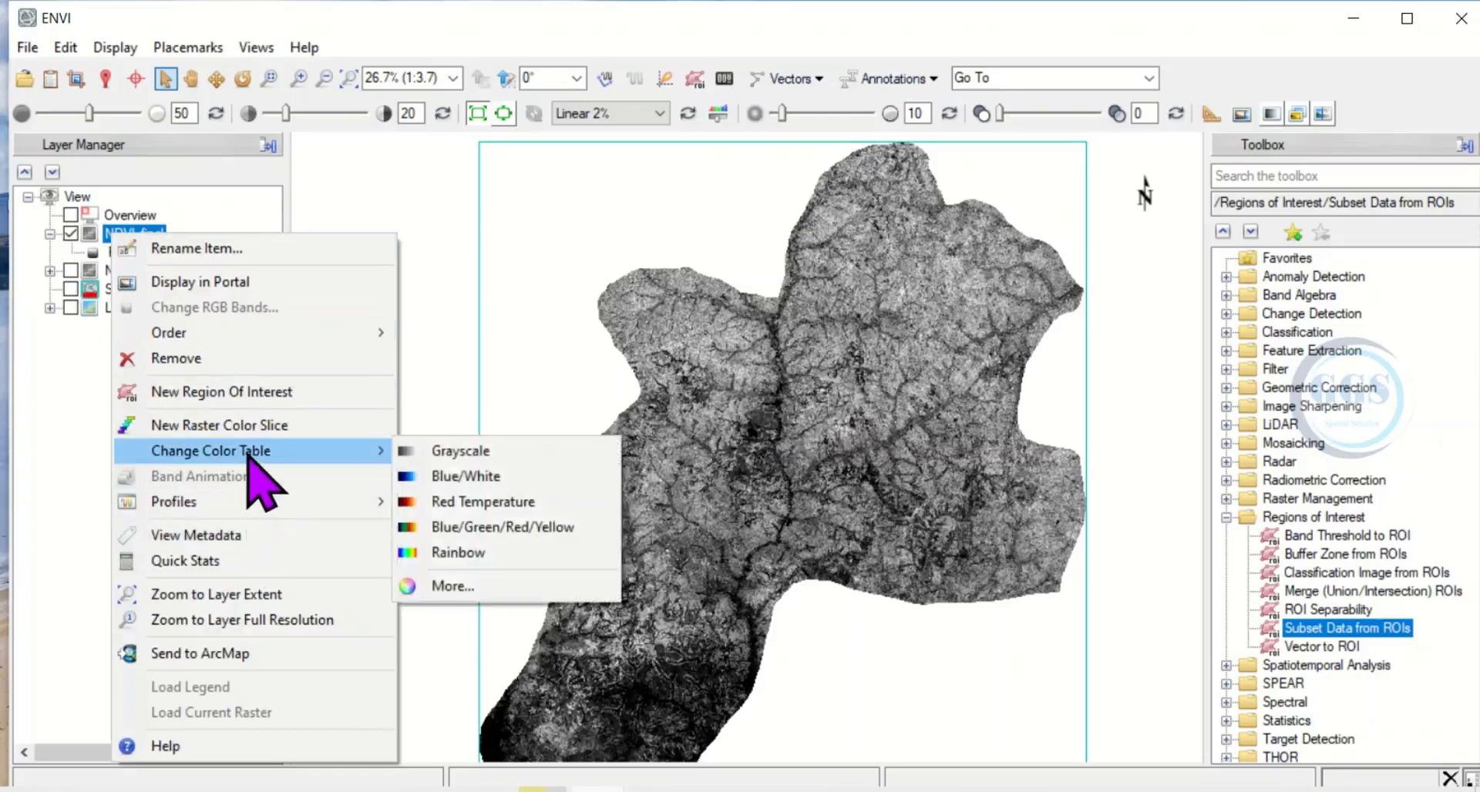
click(452, 586)
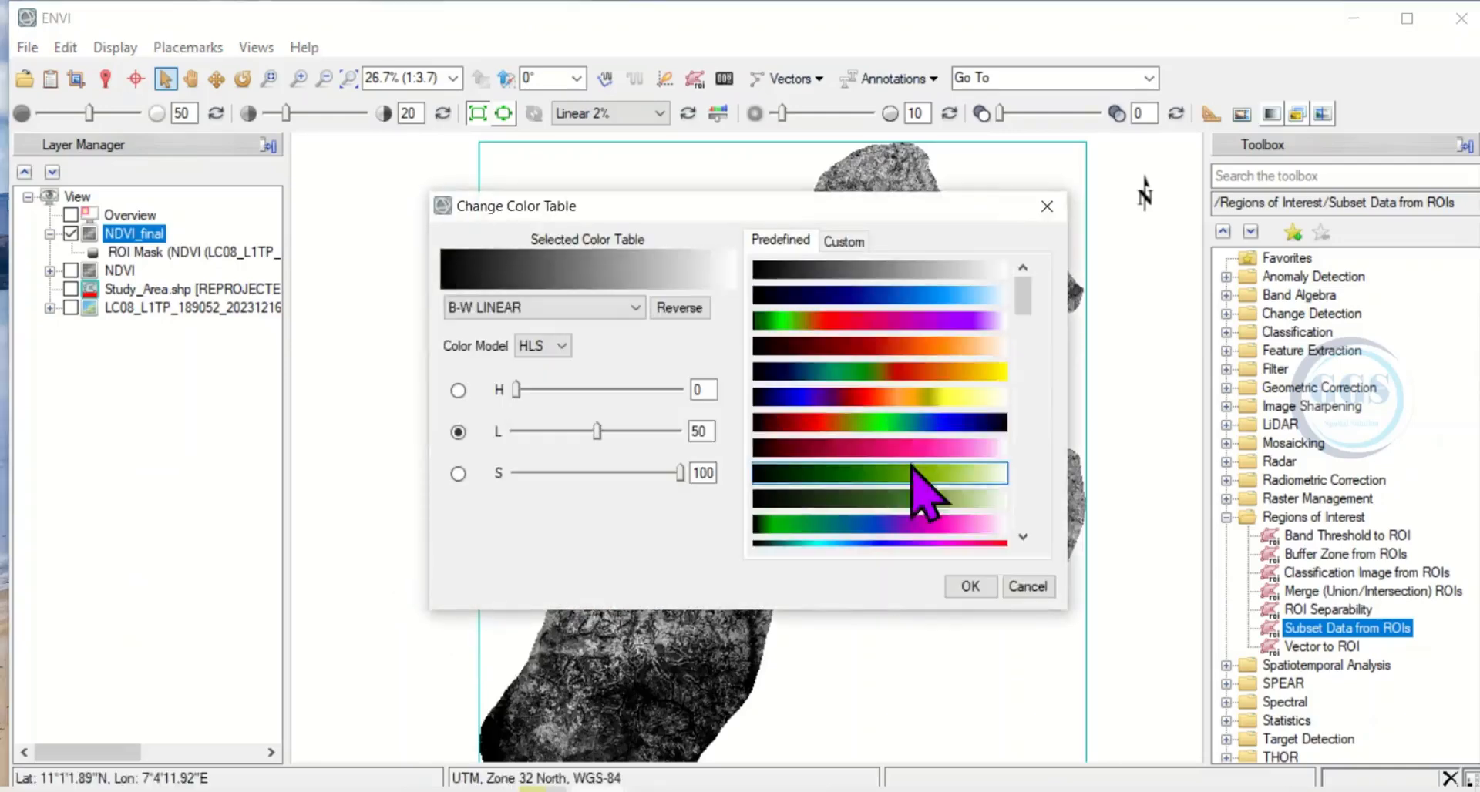
scroll(1033, 454, down, 10)
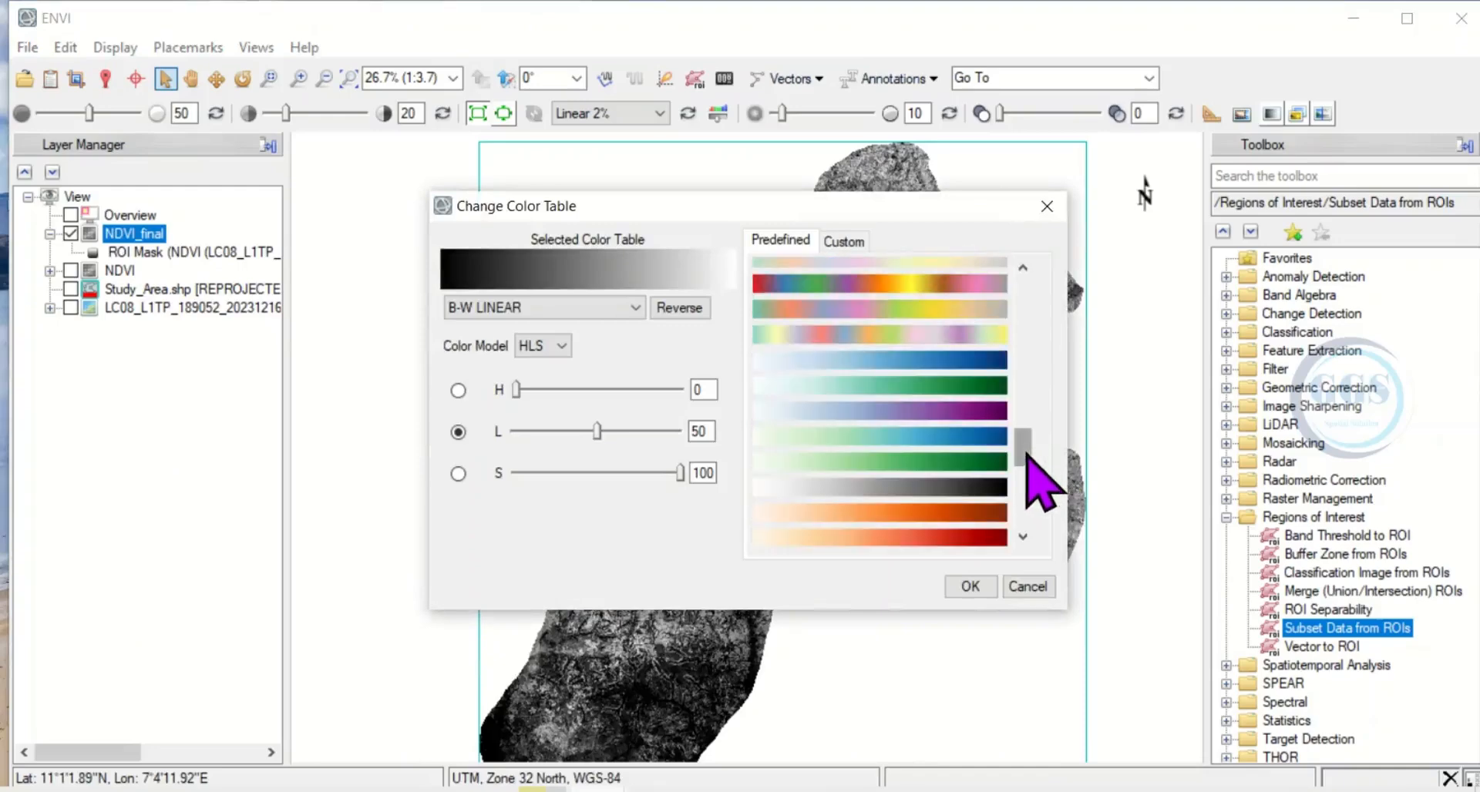
click(899, 461)
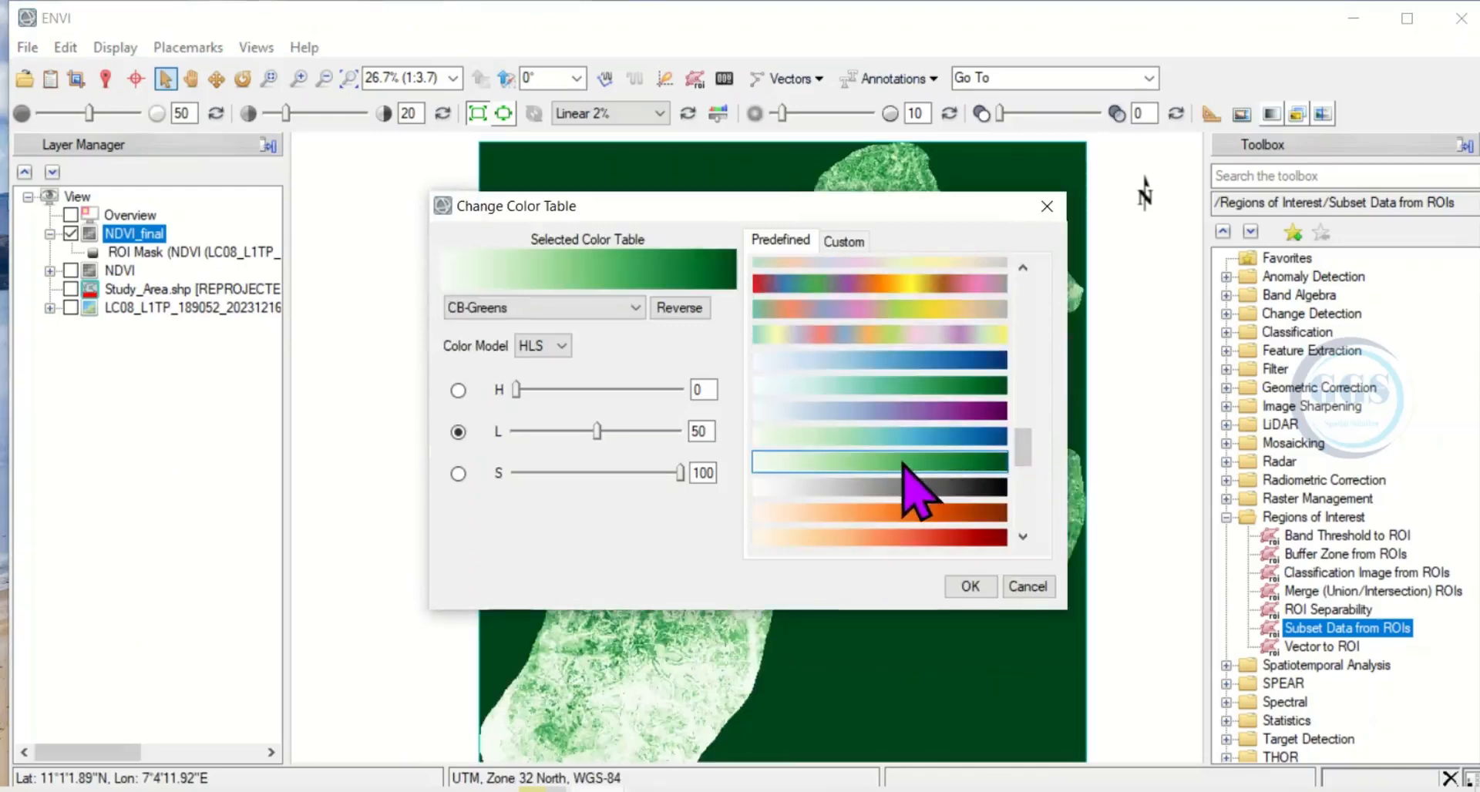
click(948, 438)
click(898, 387)
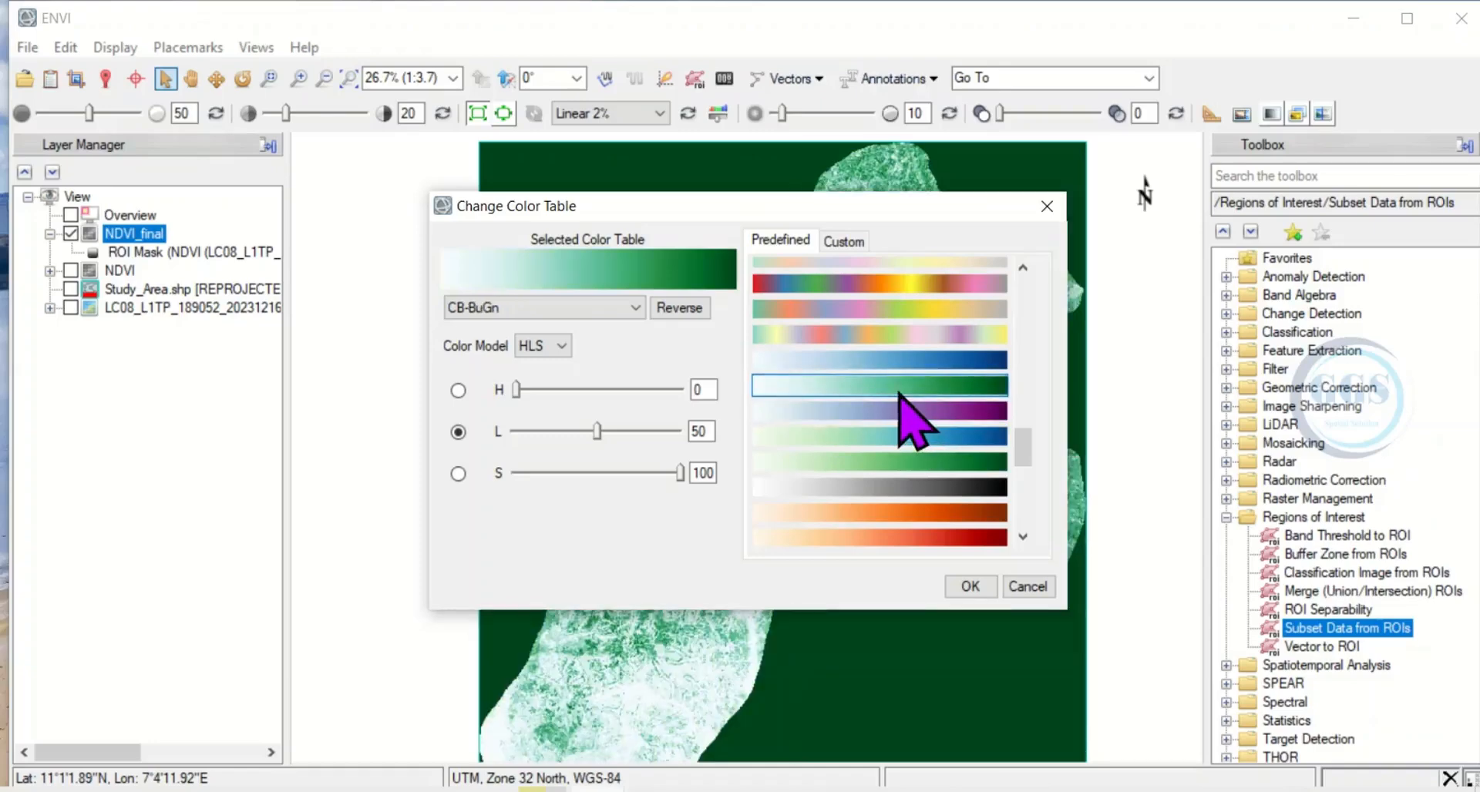
click(878, 437)
click(871, 487)
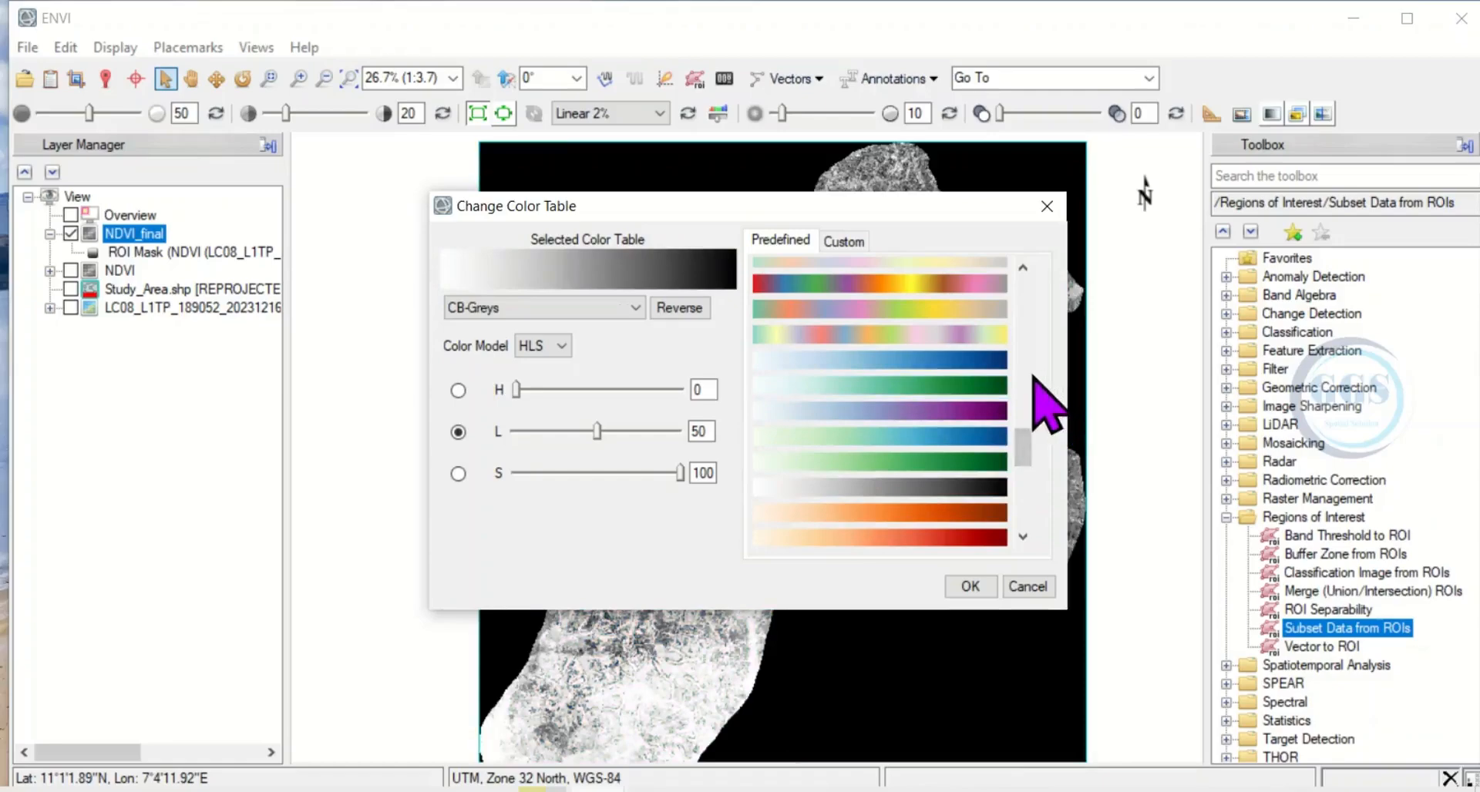
scroll(1033, 390, down, 5)
click(887, 397)
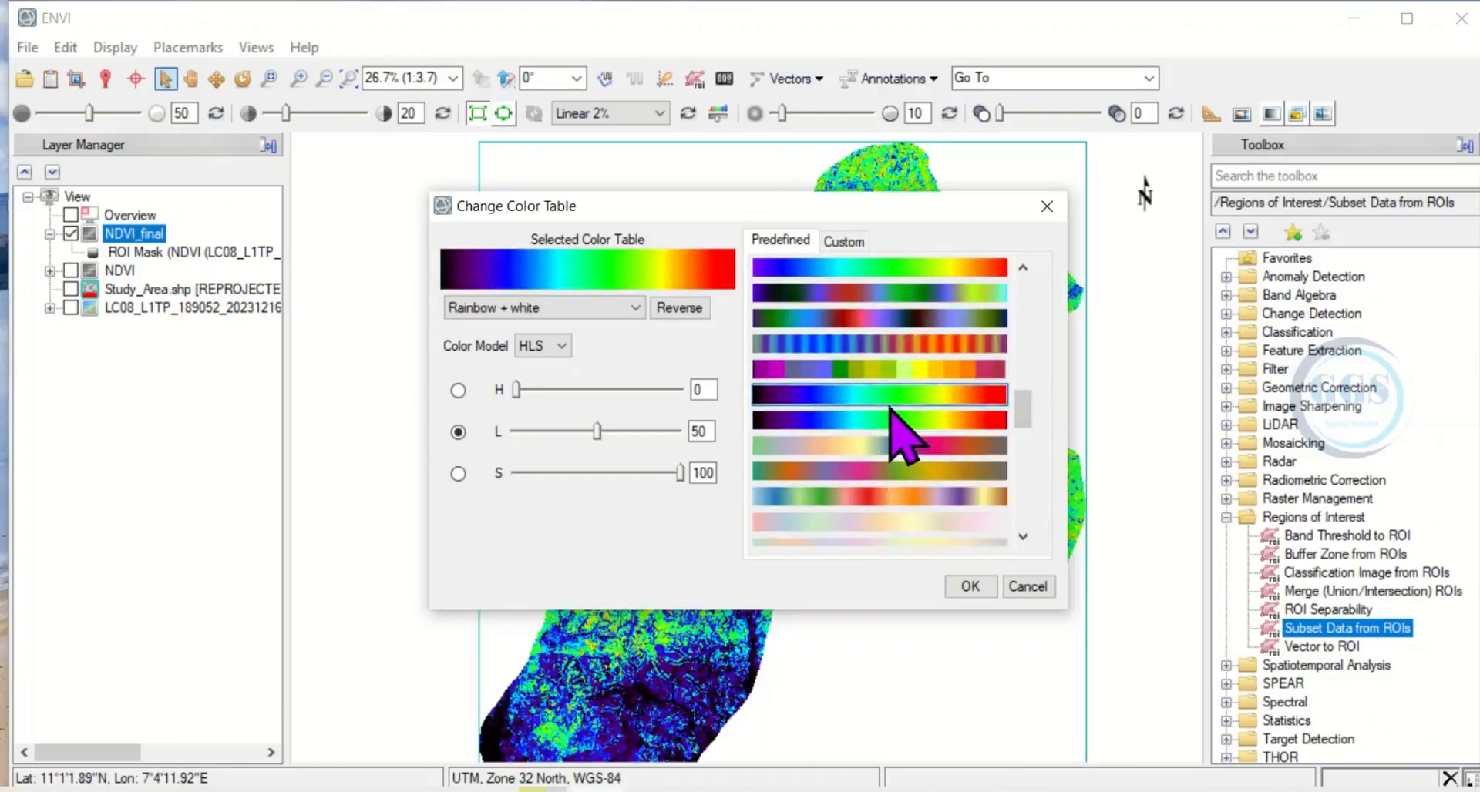
click(958, 586)
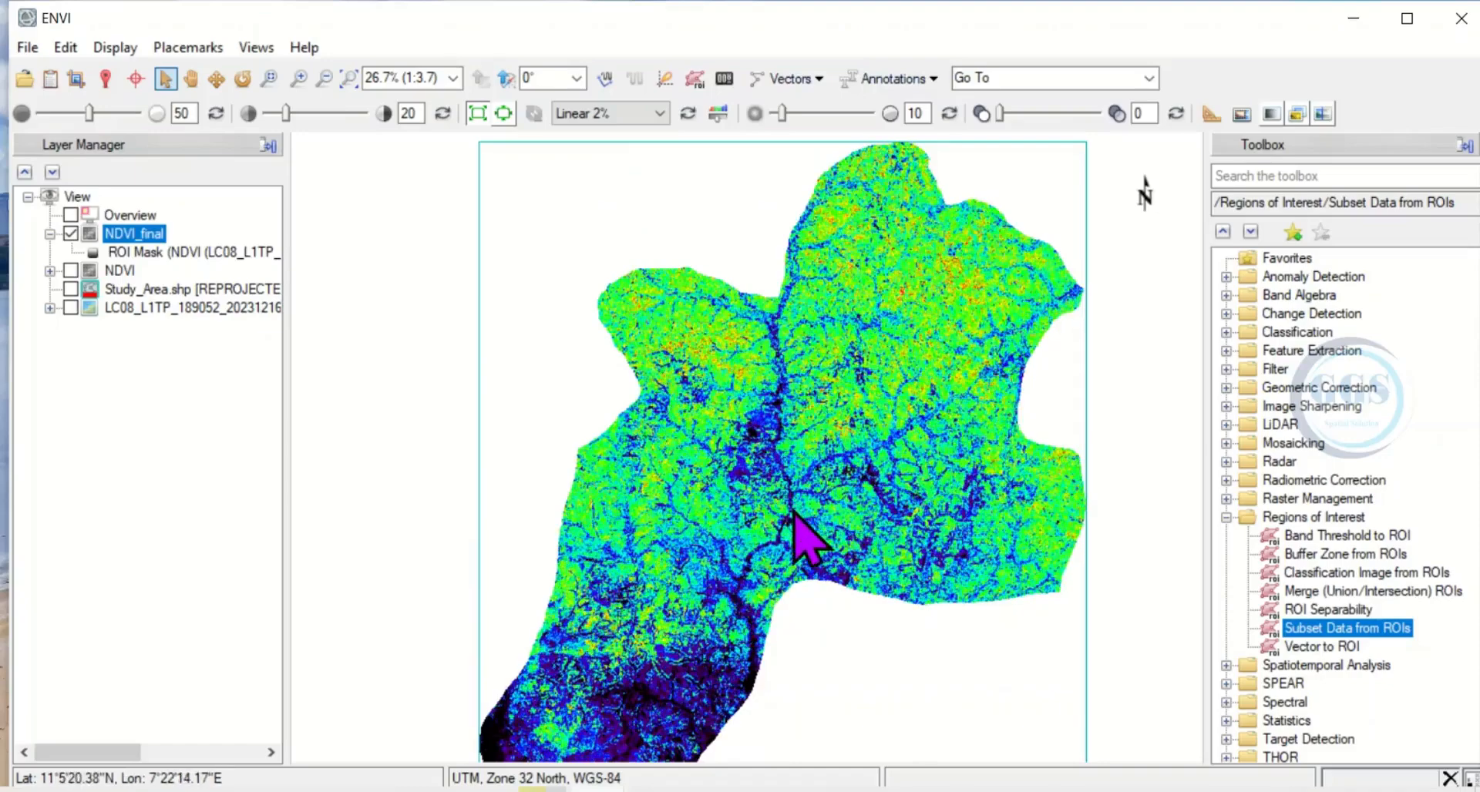
- Inspect the clipped NDVI up close, compare the Pastels and RAINBOW color tables on NDVI_final, and apply RAINBOW
scroll(801, 540, up, 3)
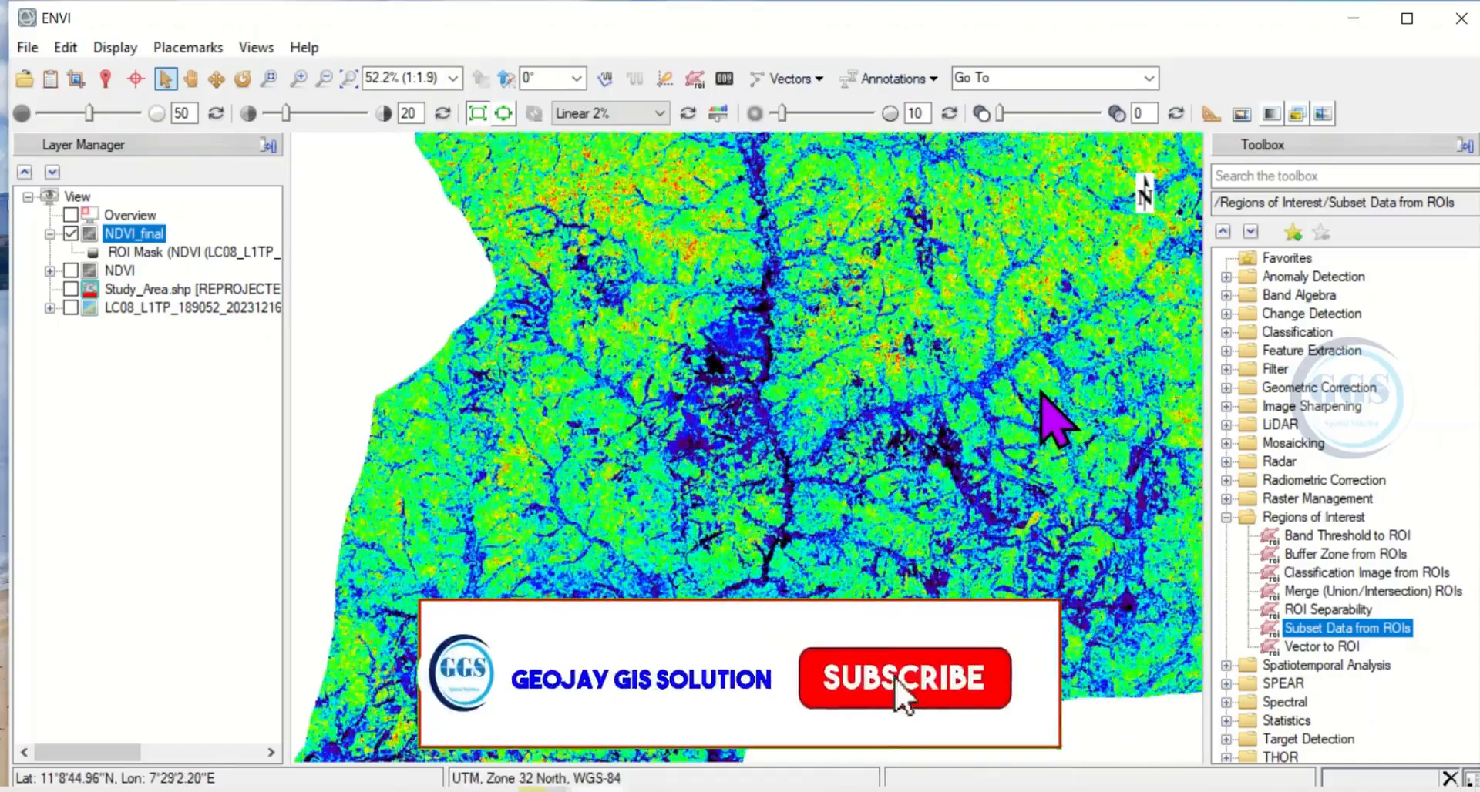
scroll(1123, 339, up, 1)
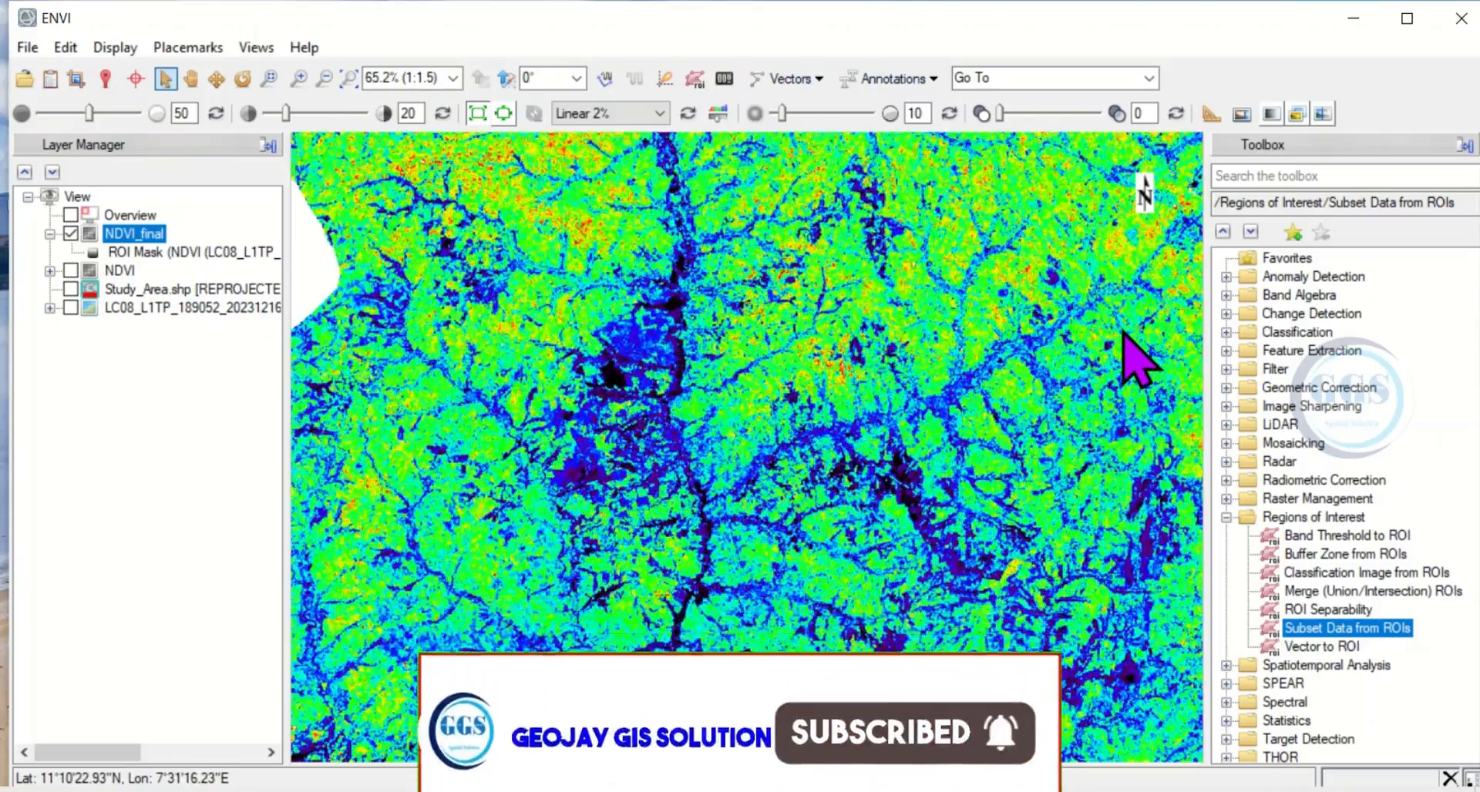
scroll(1123, 335, up, 1)
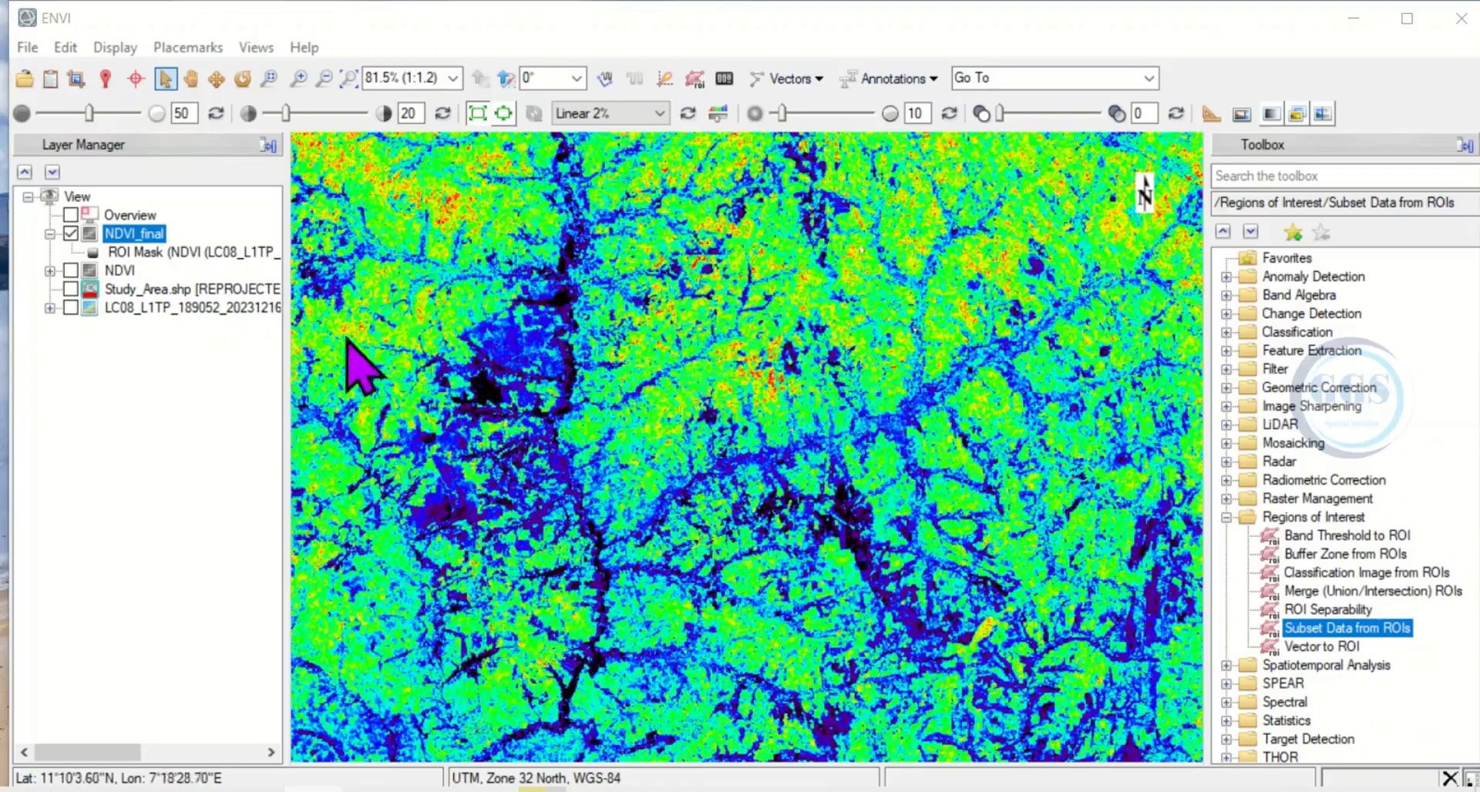
right_click(138, 232)
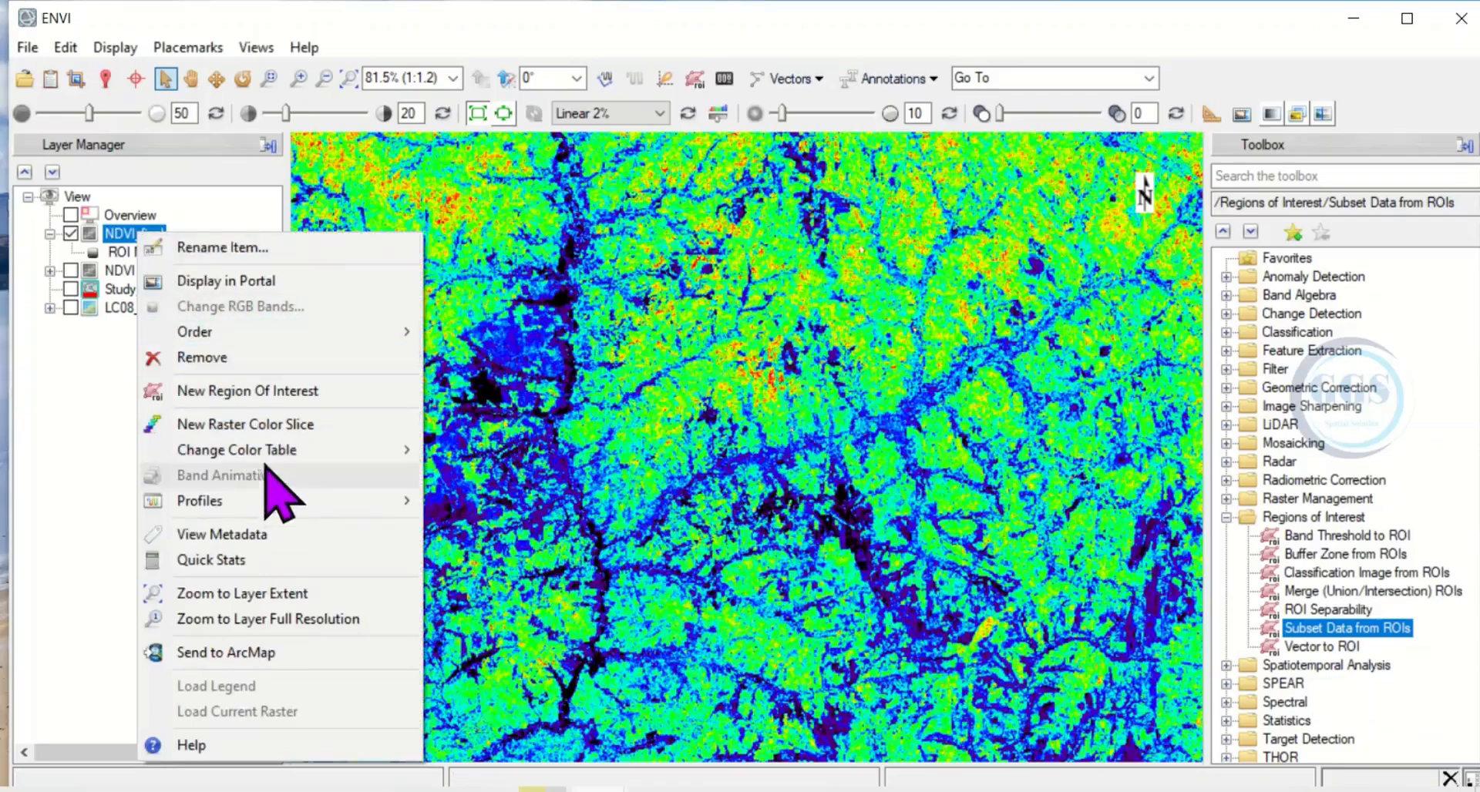
mouse_move(270, 451)
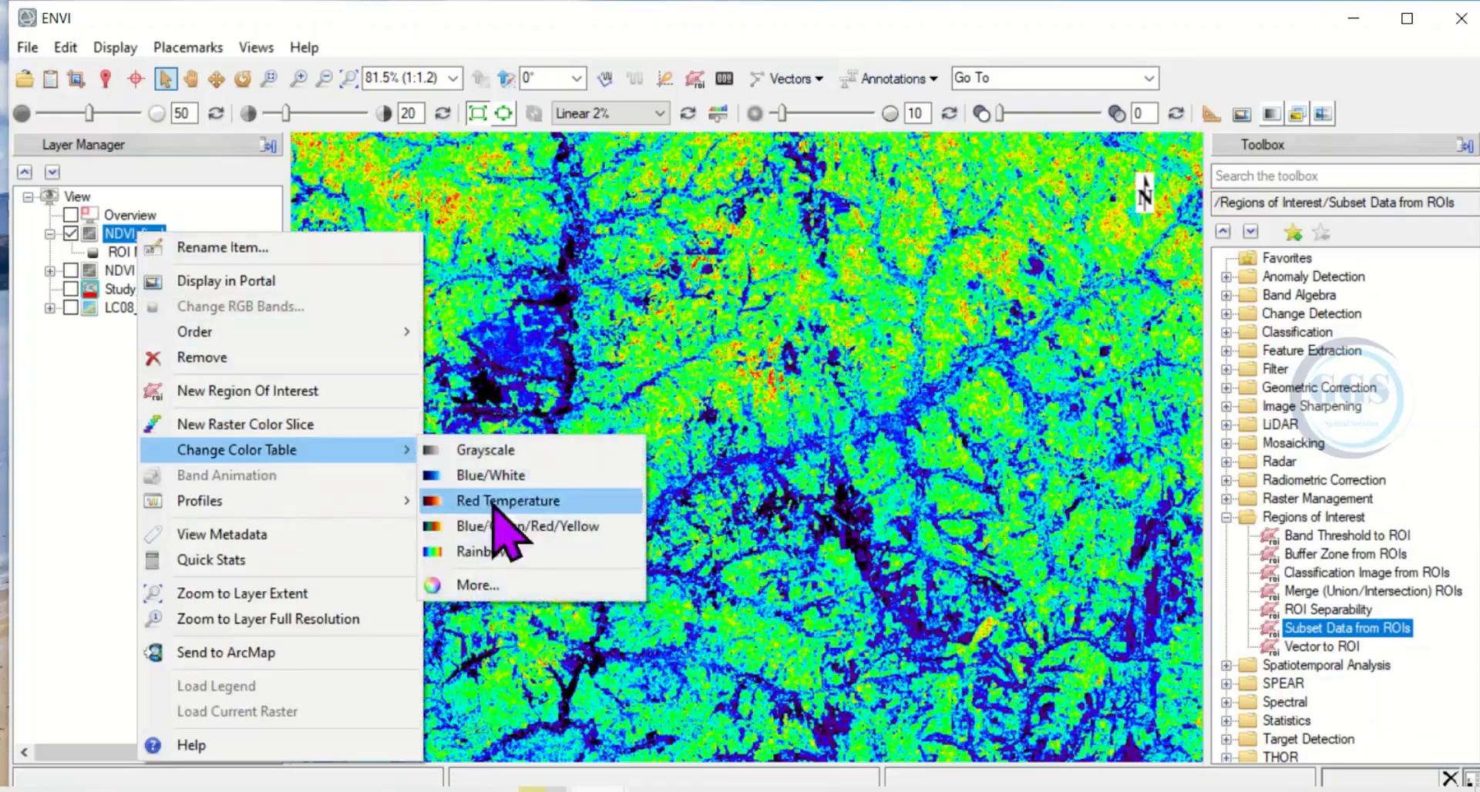
click(471, 585)
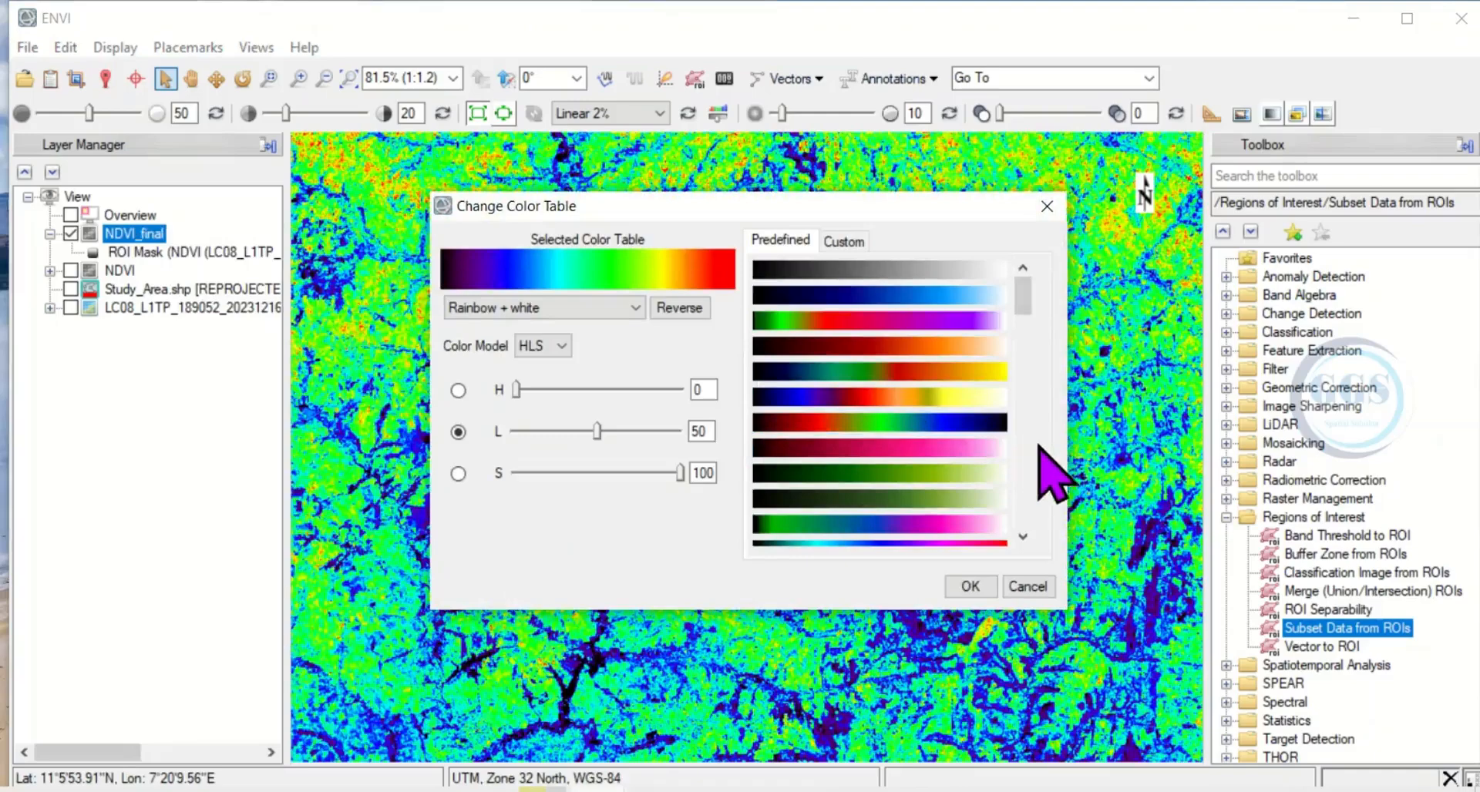
scroll(1029, 445, down, 3)
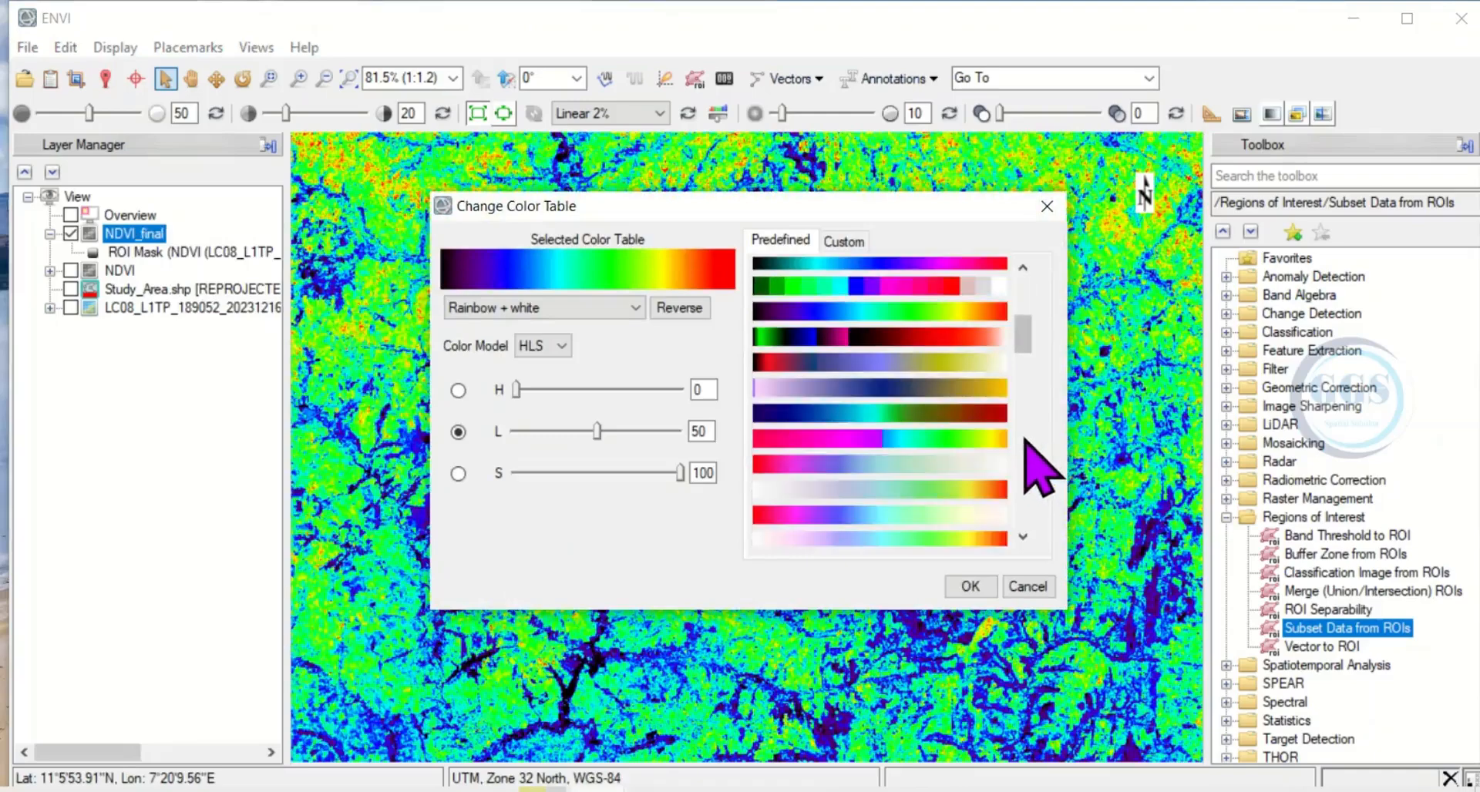
click(907, 438)
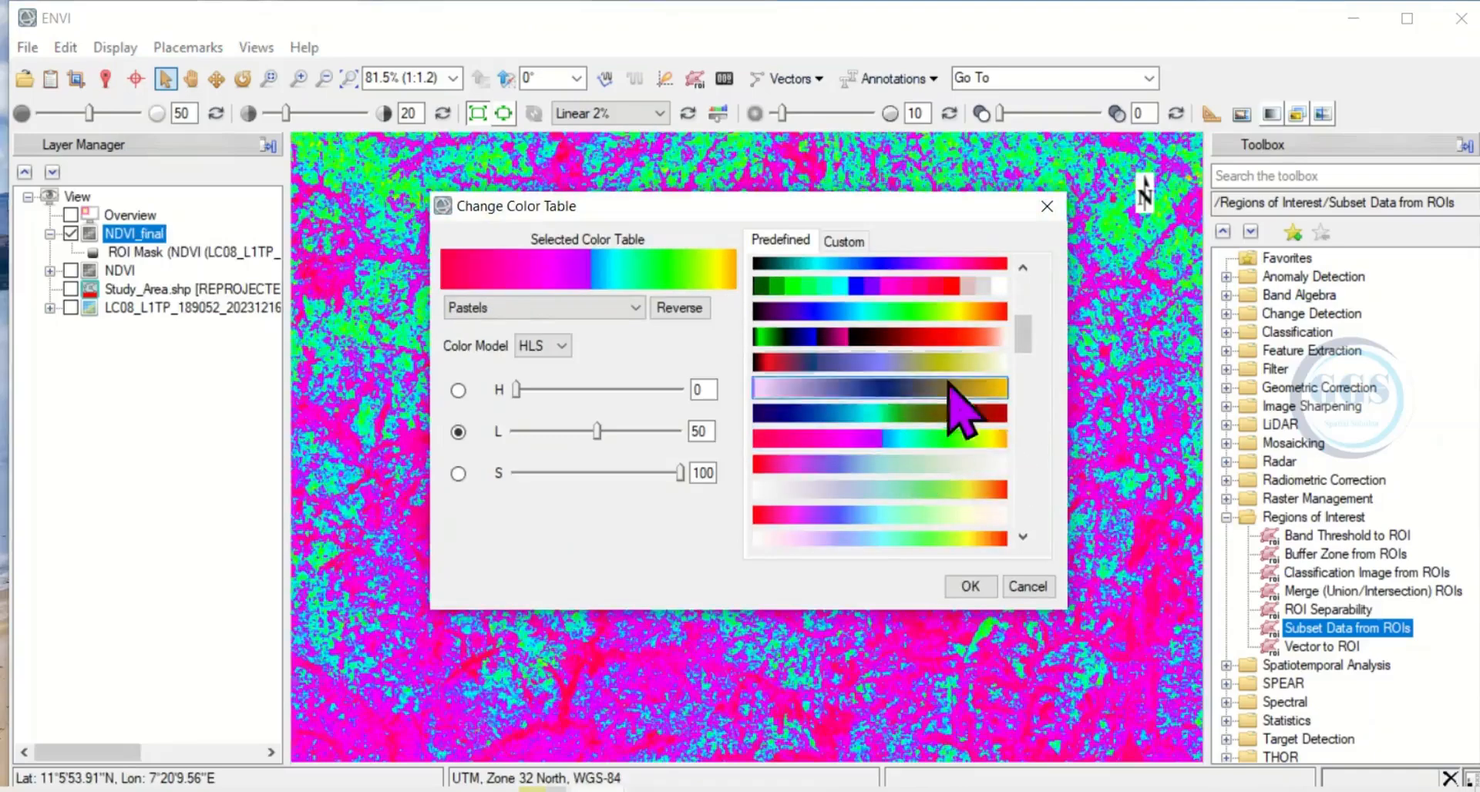
click(866, 312)
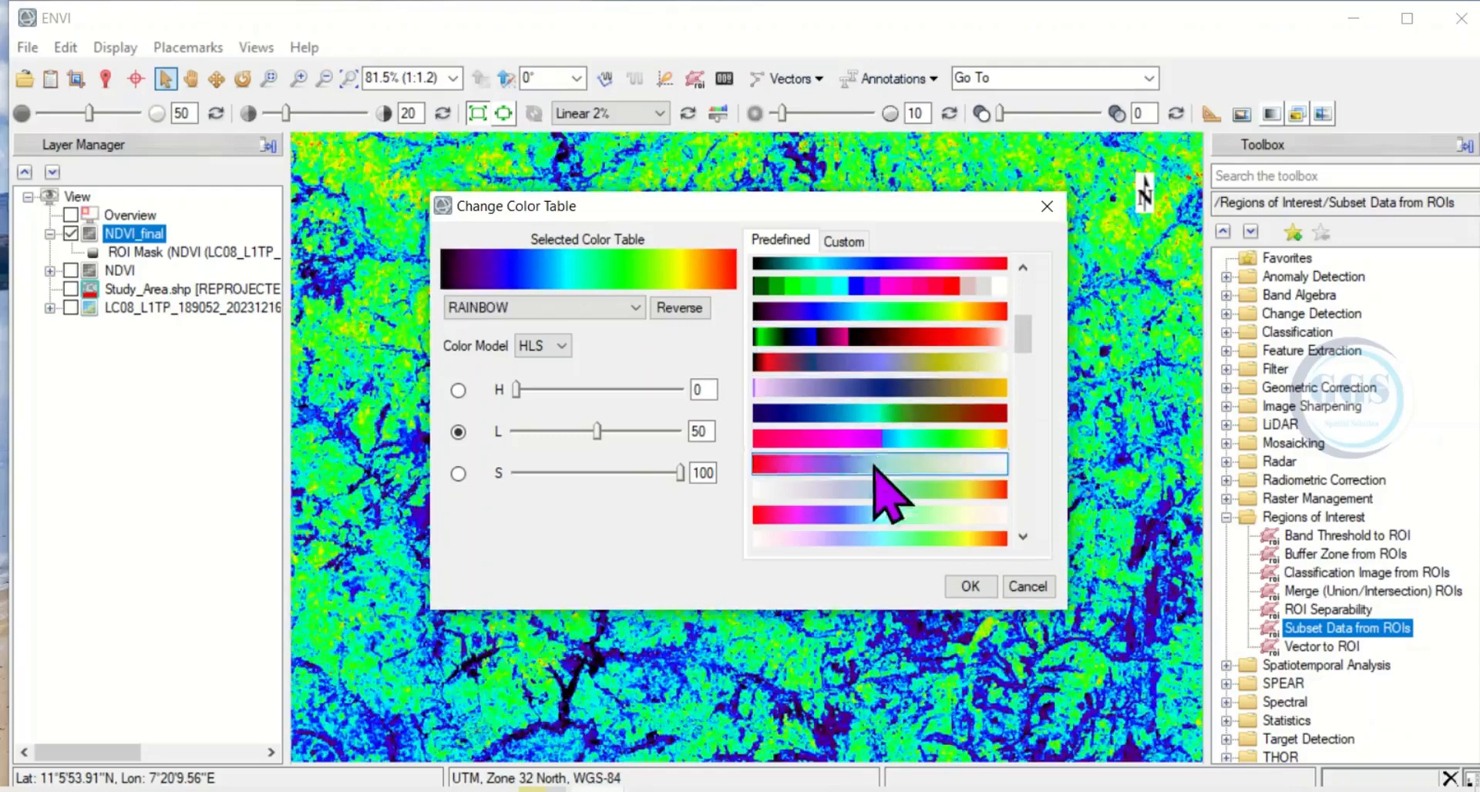
click(898, 441)
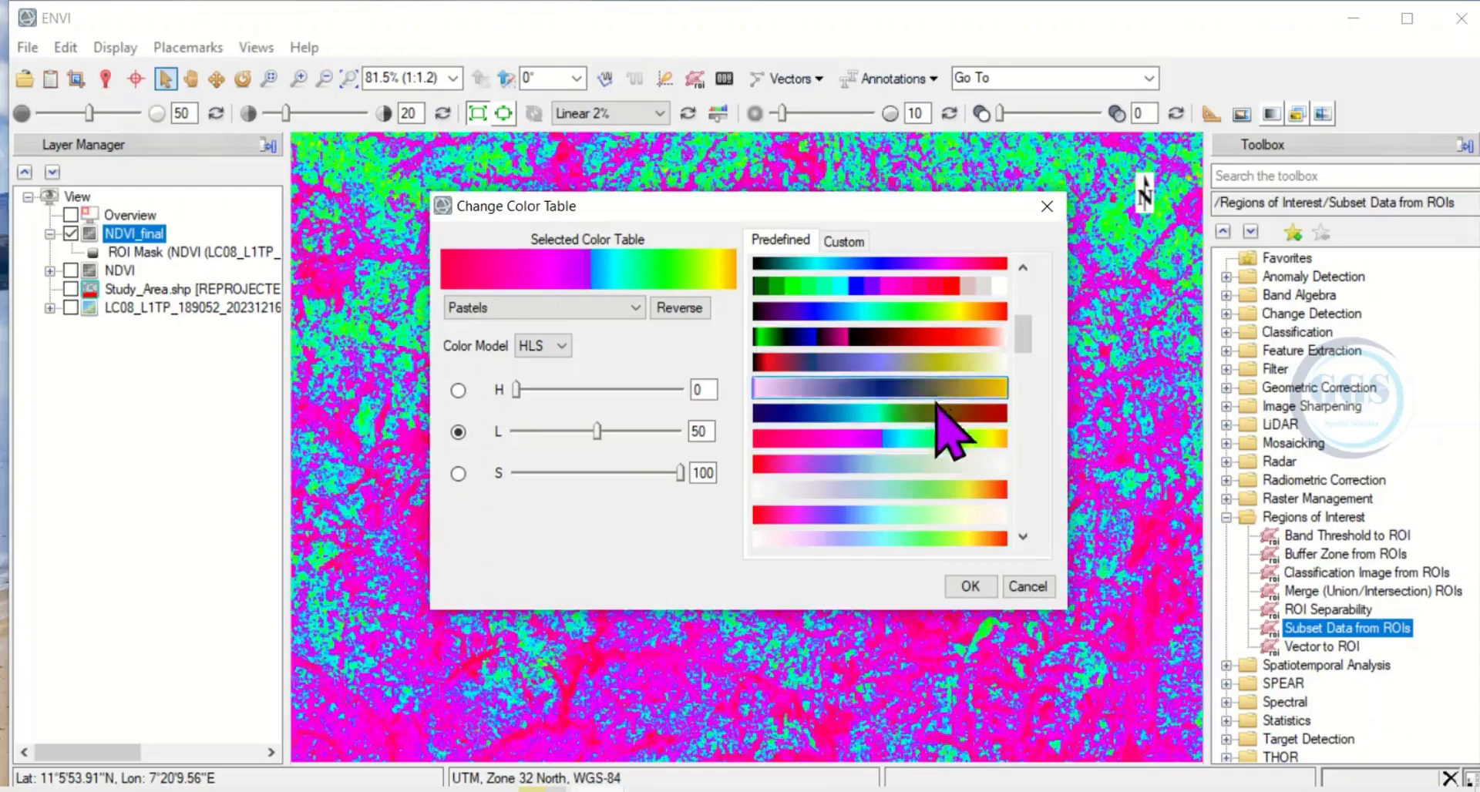
click(848, 308)
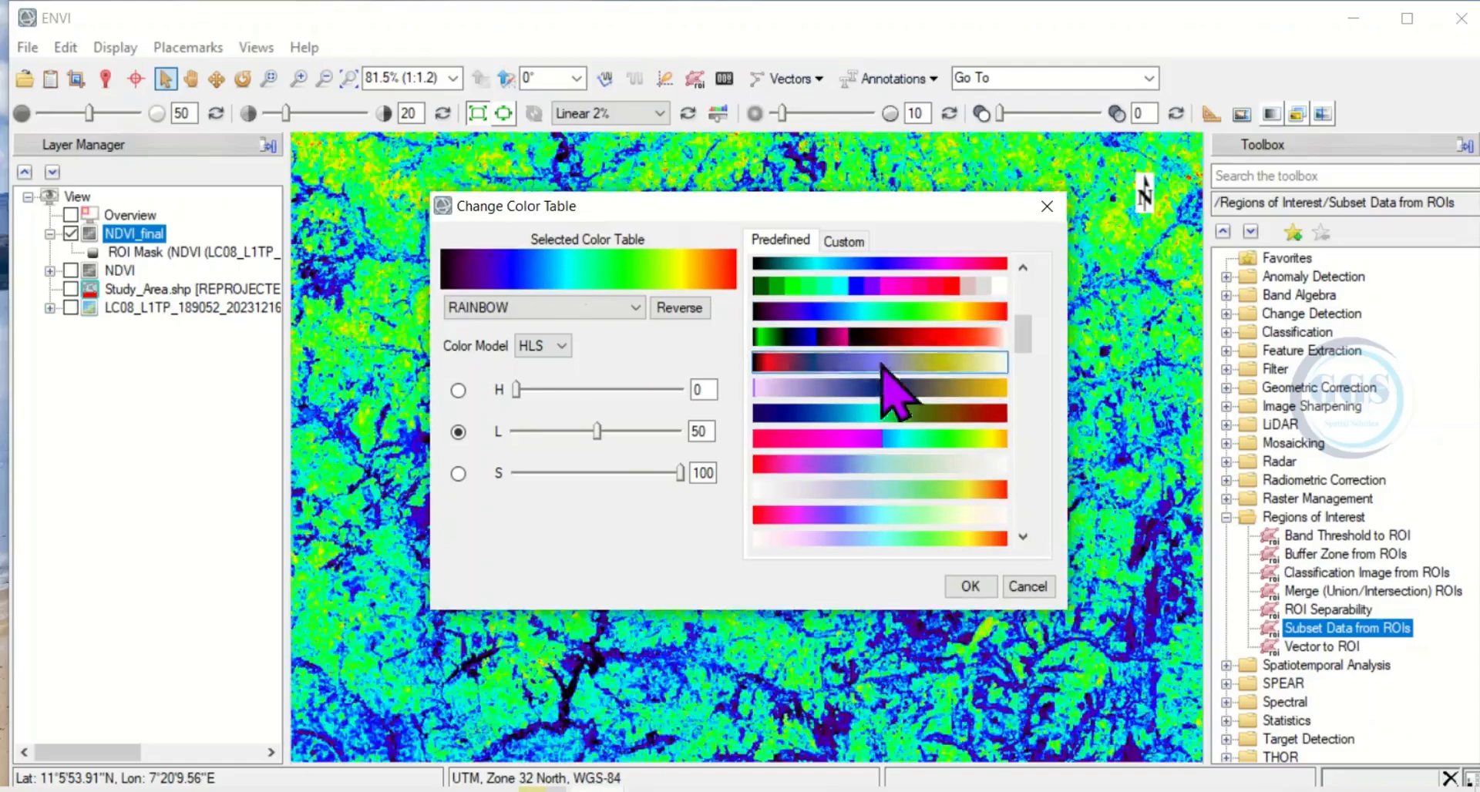
click(969, 587)
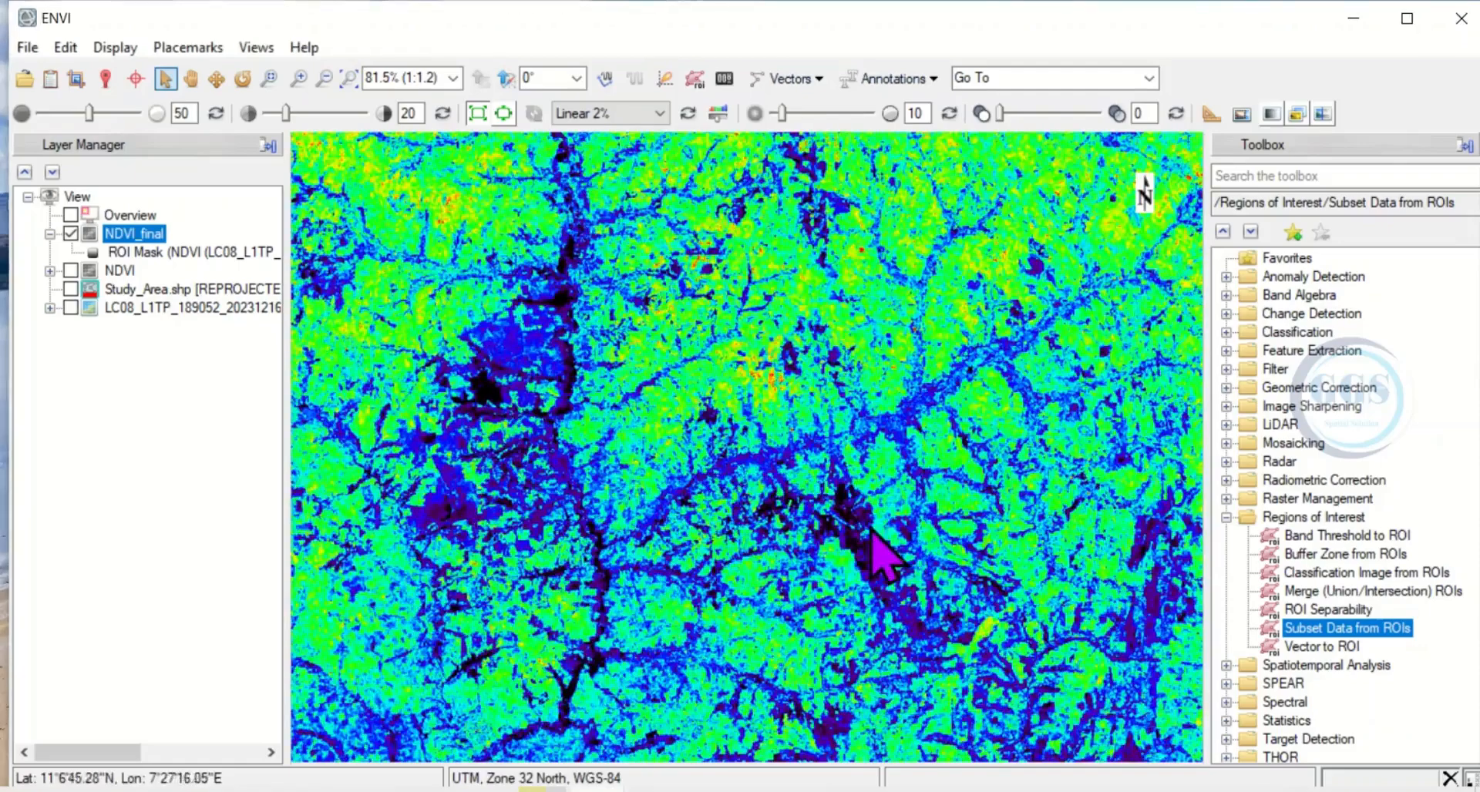